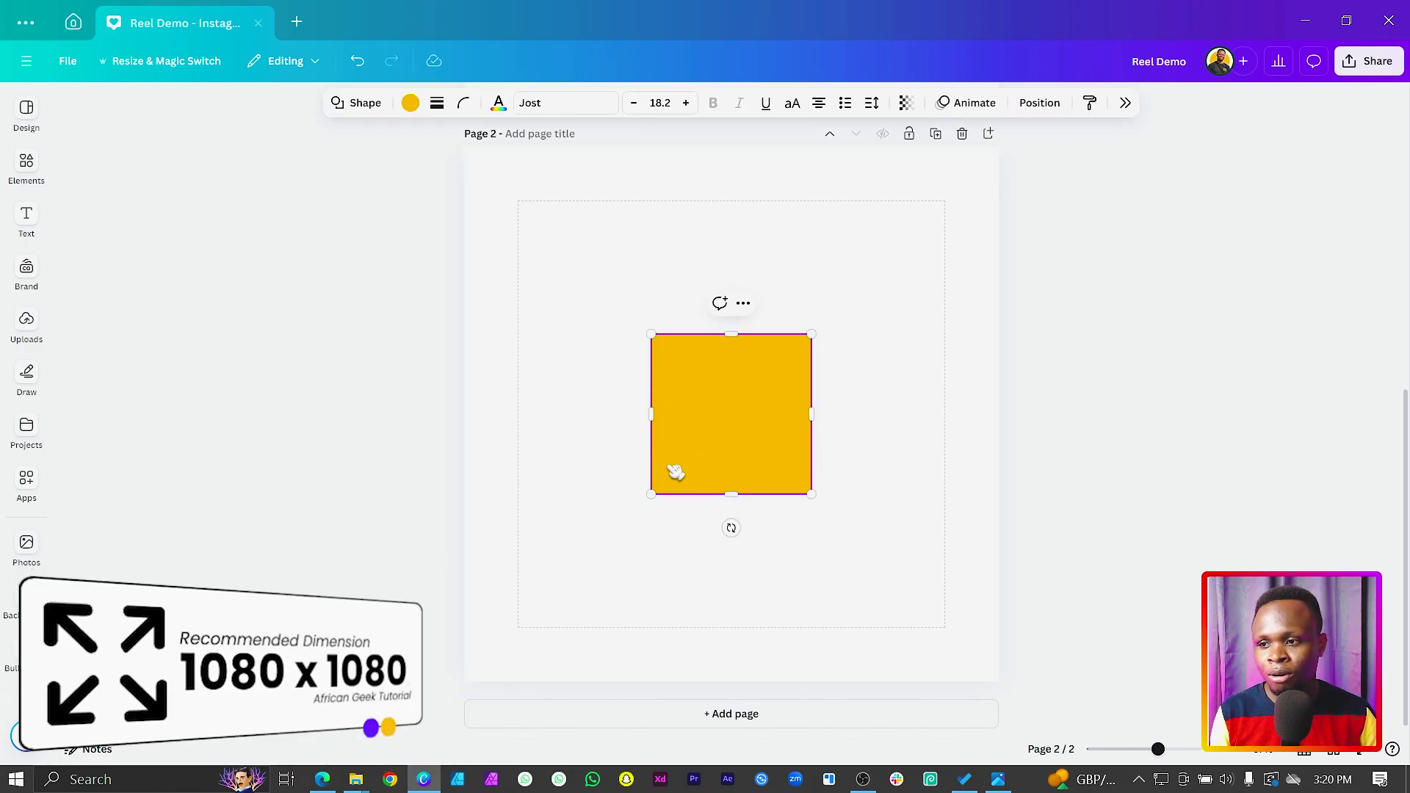
# Enlarge the yellow square to form a head base and round its corners strongly.
pyautogui.moveTo(651, 492); pyautogui.dragTo(599, 559)
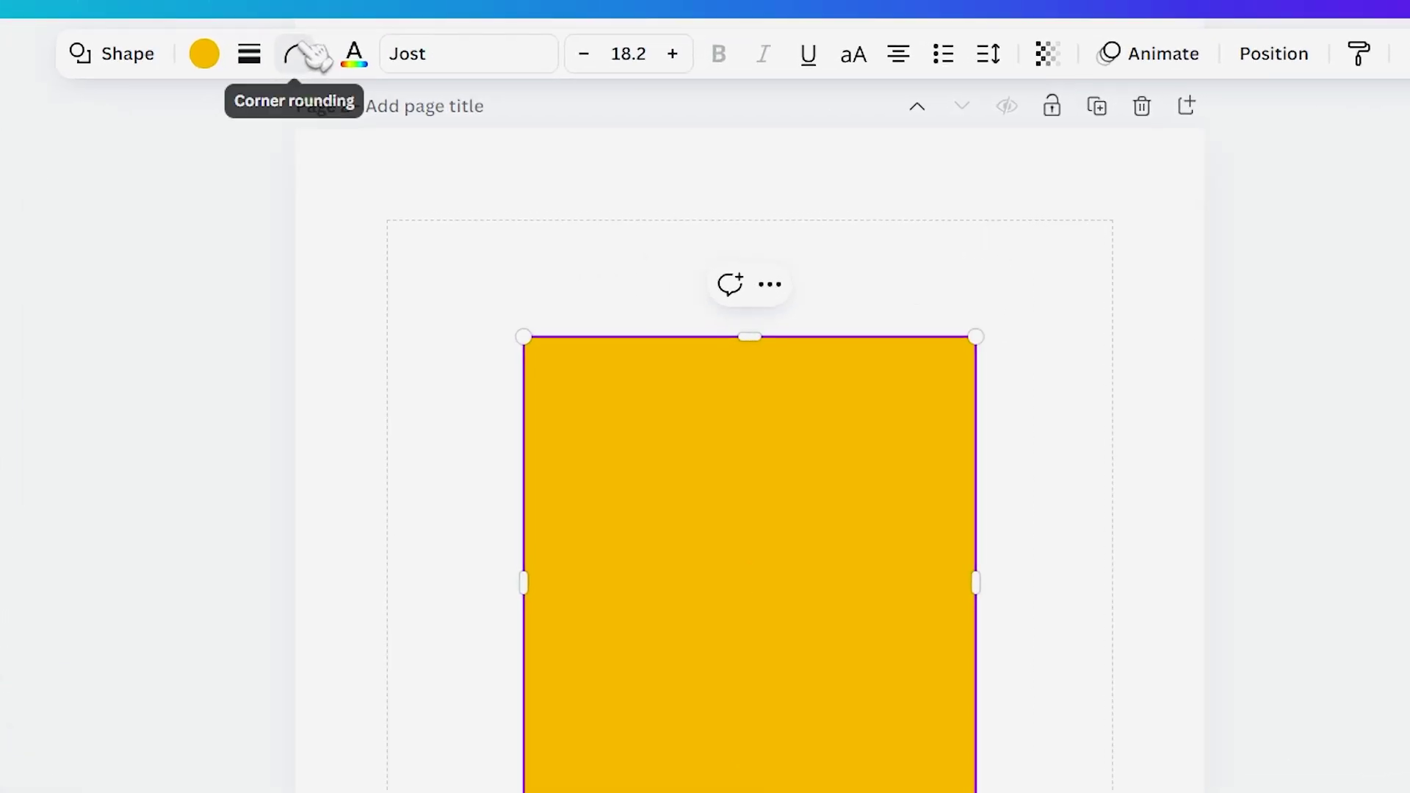
pyautogui.click(472, 103)
pyautogui.moveTo(170, 174); pyautogui.dragTo(345, 189)
# Centre the rounded yellow shape on the page and scale it down around its middle.
pyautogui.moveTo(715, 518)
pyautogui.mouseDown()
pyautogui.moveTo(732, 517)
pyautogui.moveTo(706, 523)
pyautogui.mouseUp()
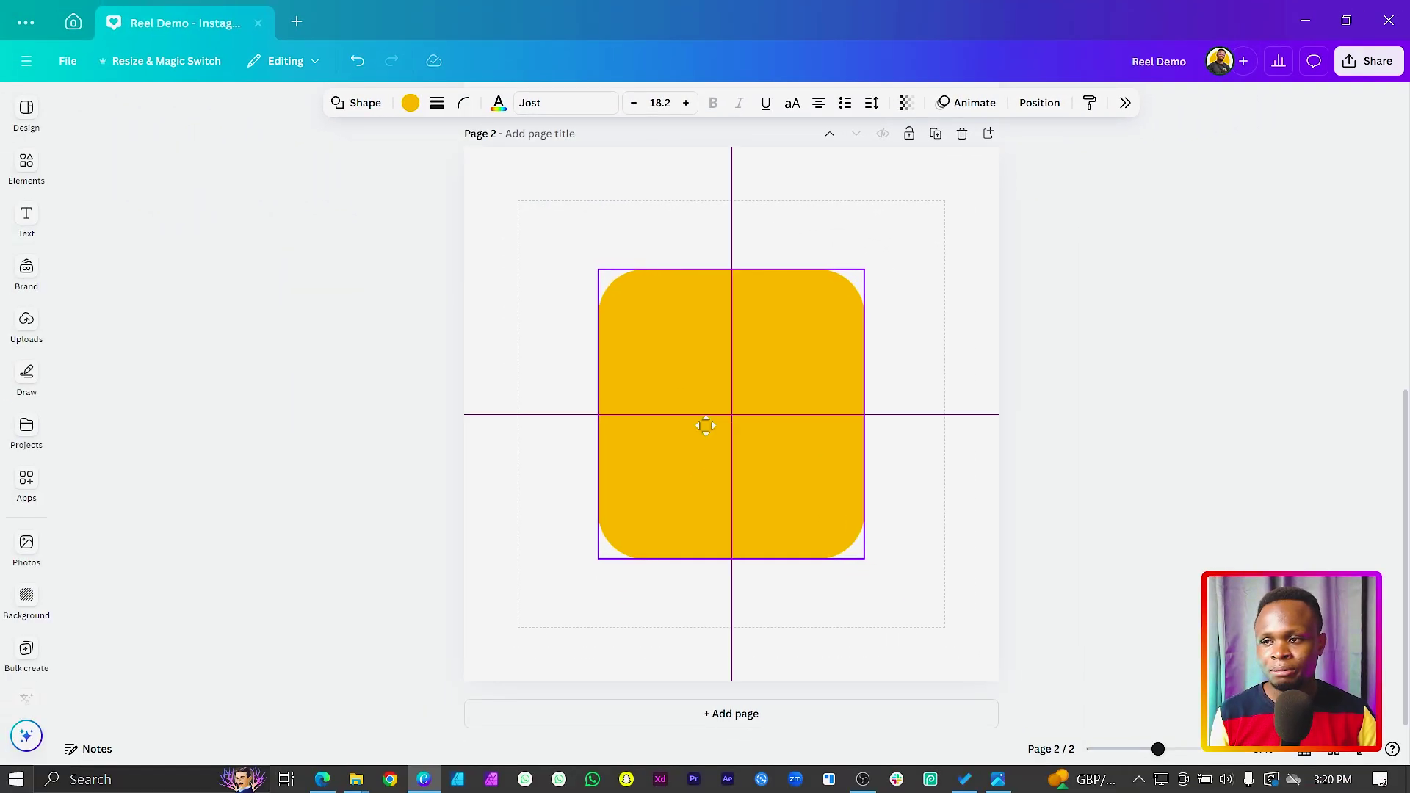
pyautogui.moveTo(706, 427); pyautogui.dragTo(707, 426)
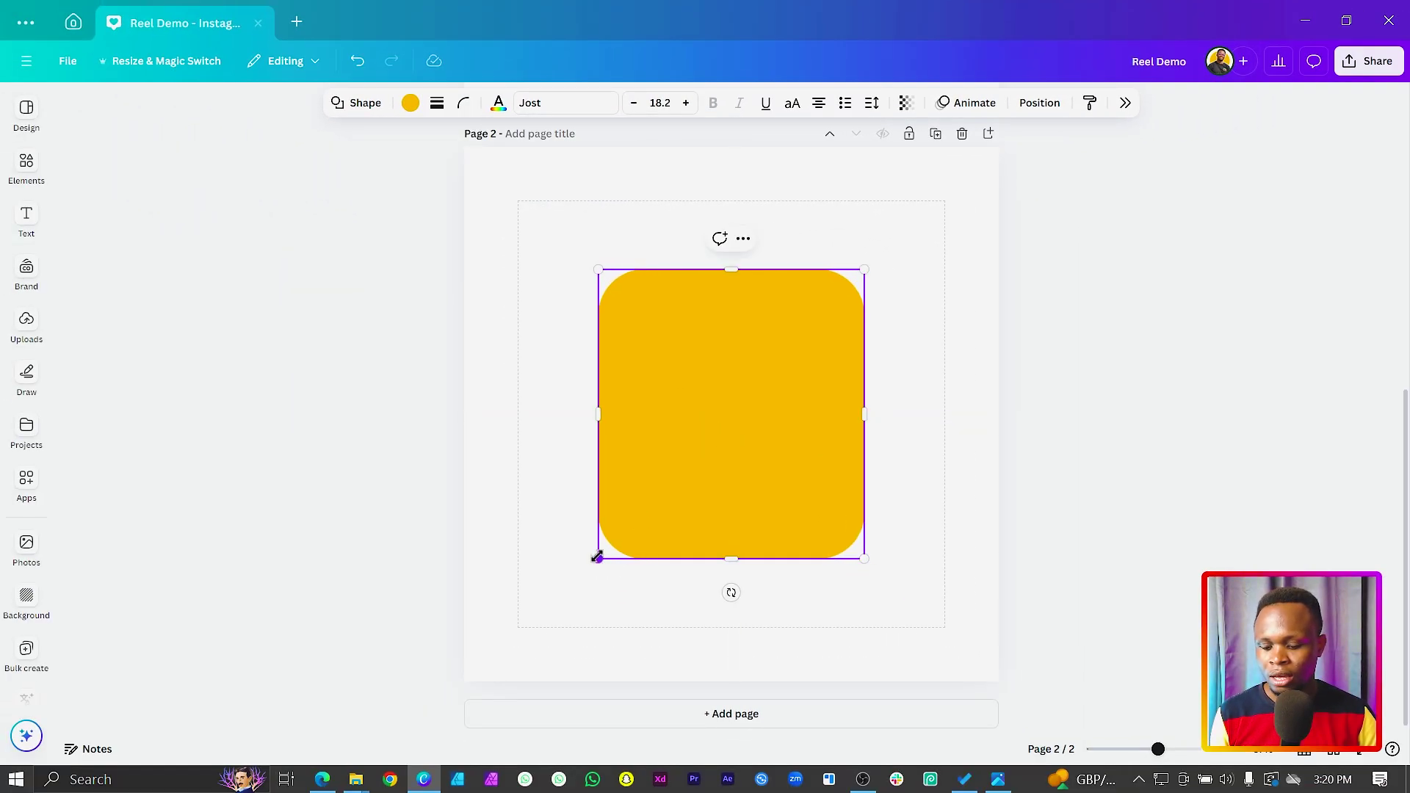
pyautogui.moveTo(597, 557); pyautogui.dragTo(658, 555)
# Paste the grouped four-stripe colour palette and keep it in the lower-right corner of the page's margin guides.
pyautogui.hotkey('ctrl', 'v')
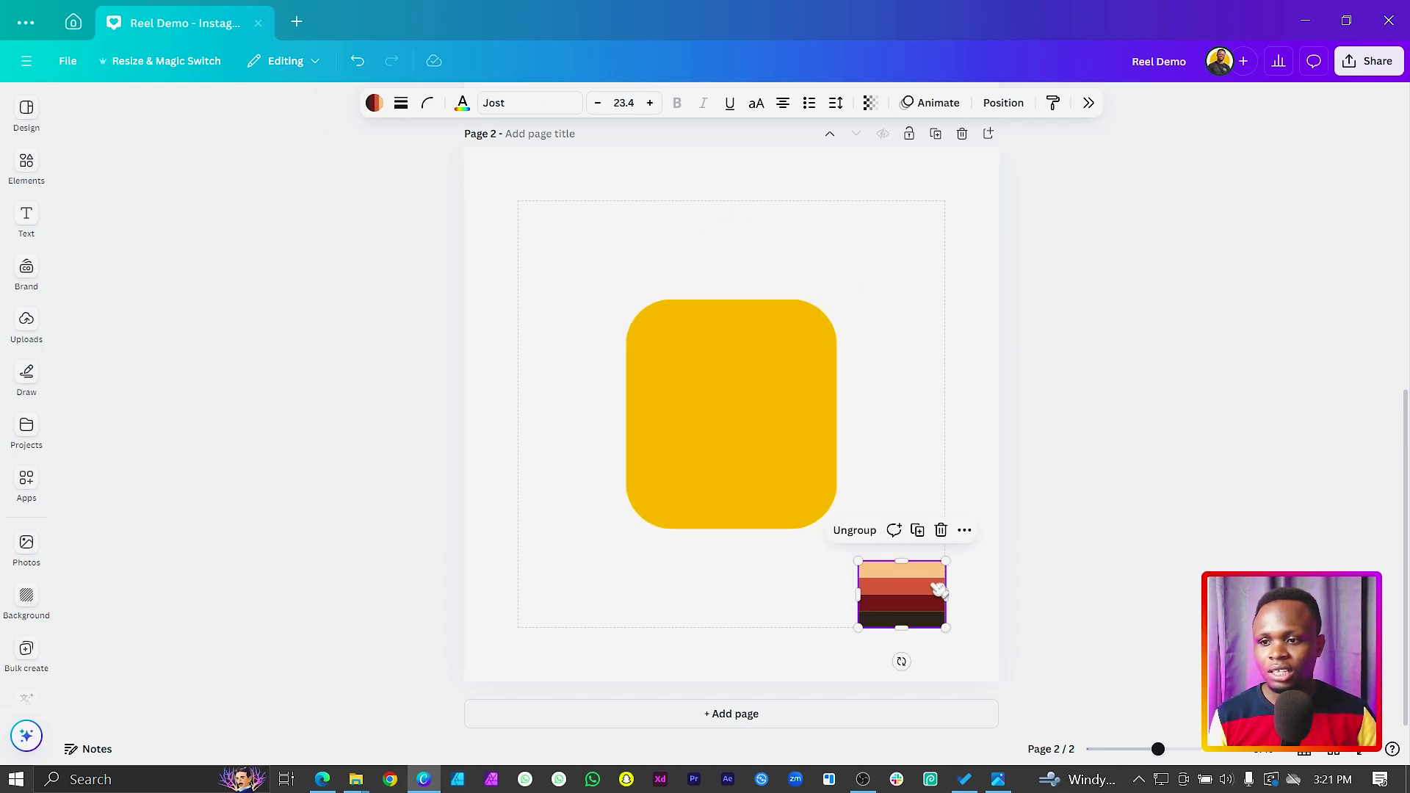
pyautogui.moveTo(934, 600)
pyautogui.mouseDown()
pyautogui.moveTo(922, 473)
pyautogui.moveTo(924, 594)
pyautogui.mouseUp()
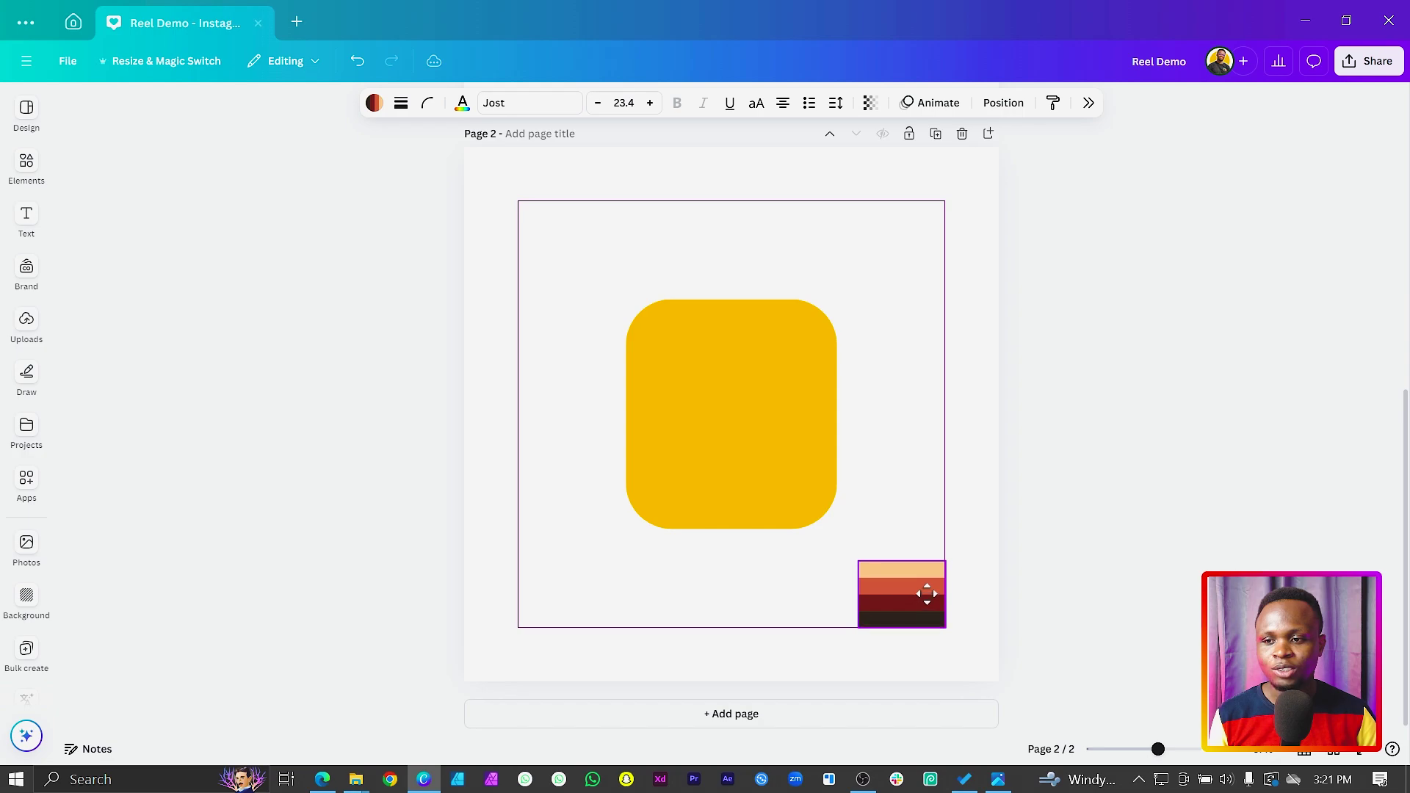
pyautogui.click(685, 601)
# Check the hex colour codes of the four stripes in the pasted palette, one after another.
pyautogui.click(922, 599)
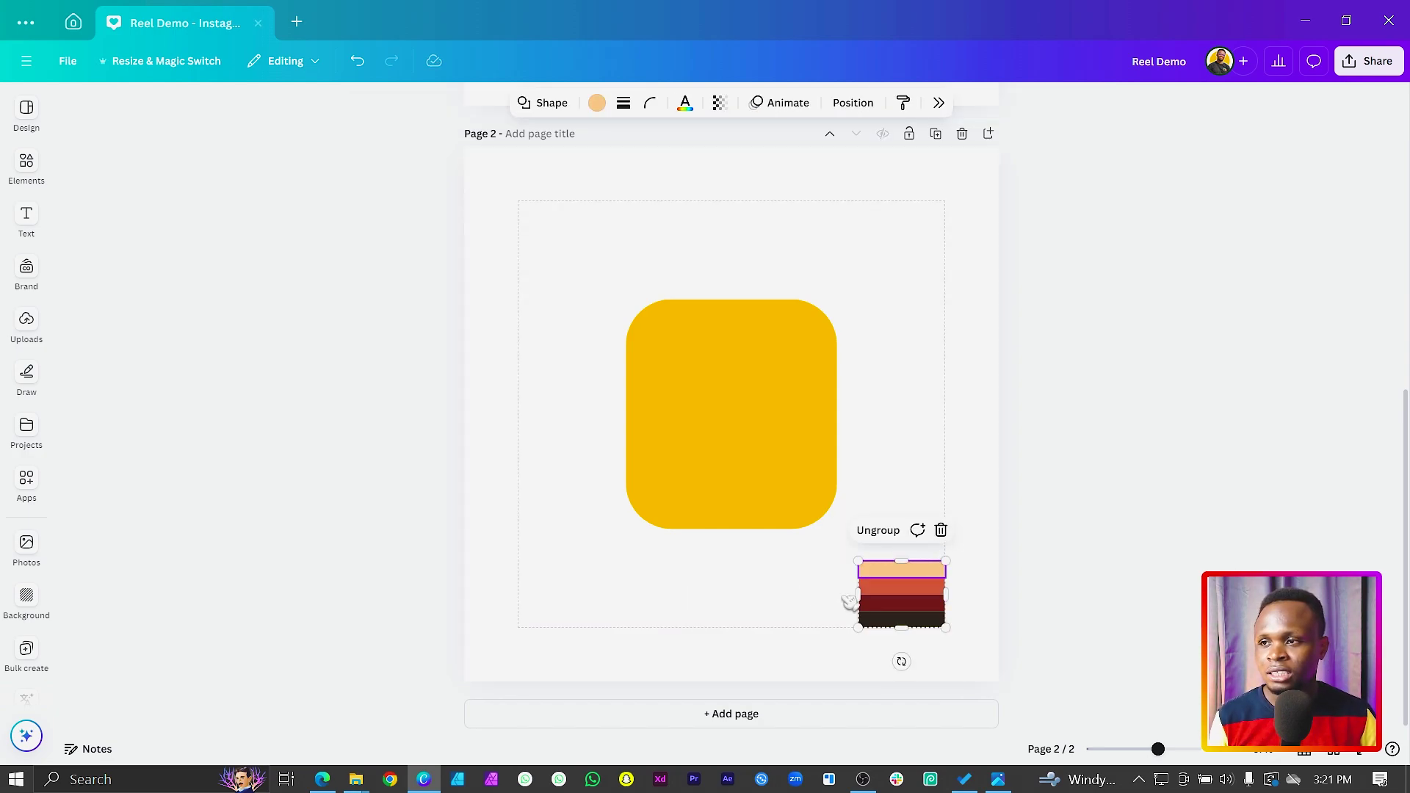
pyautogui.click(728, 605)
pyautogui.click(879, 571)
pyautogui.click(382, 73)
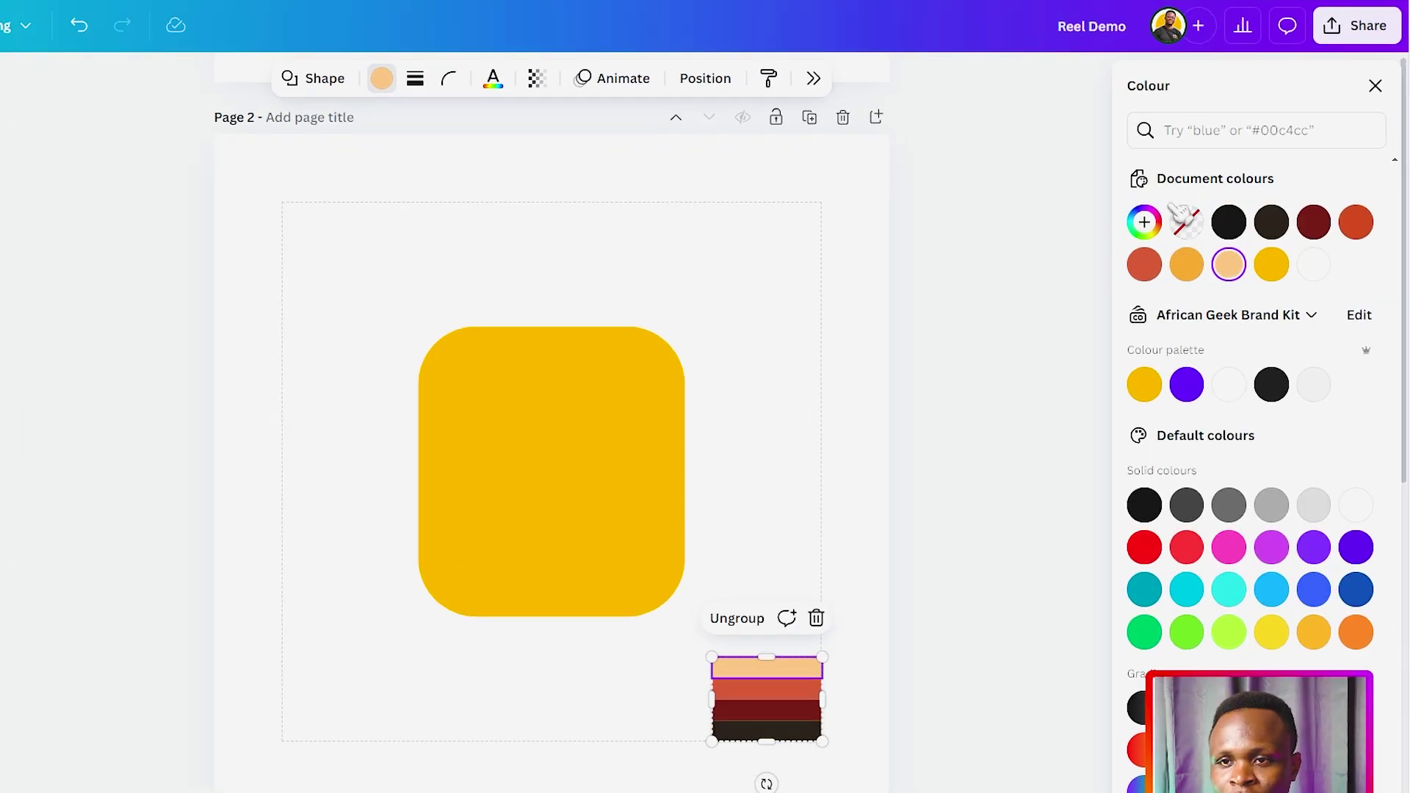
pyautogui.click(1143, 223)
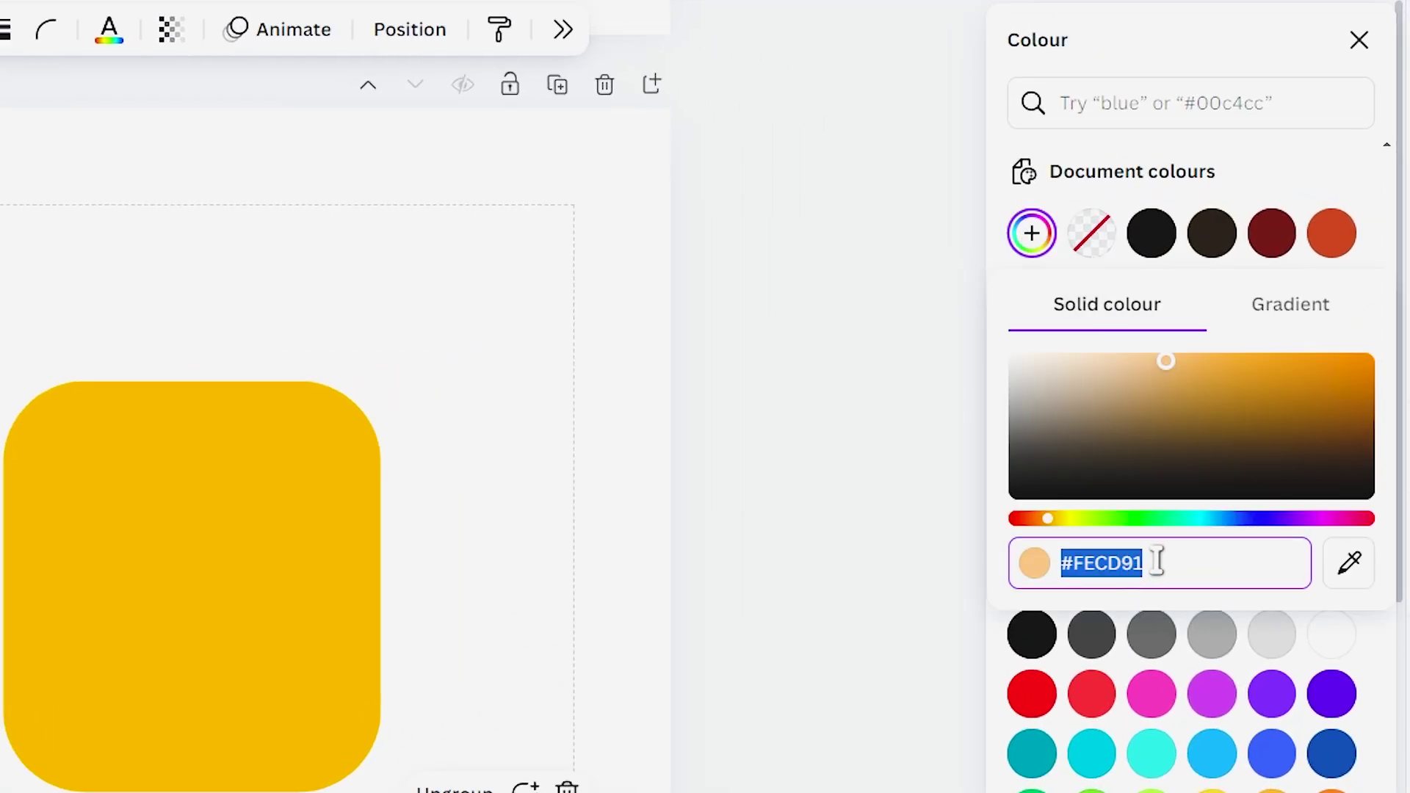
pyautogui.click(1106, 567)
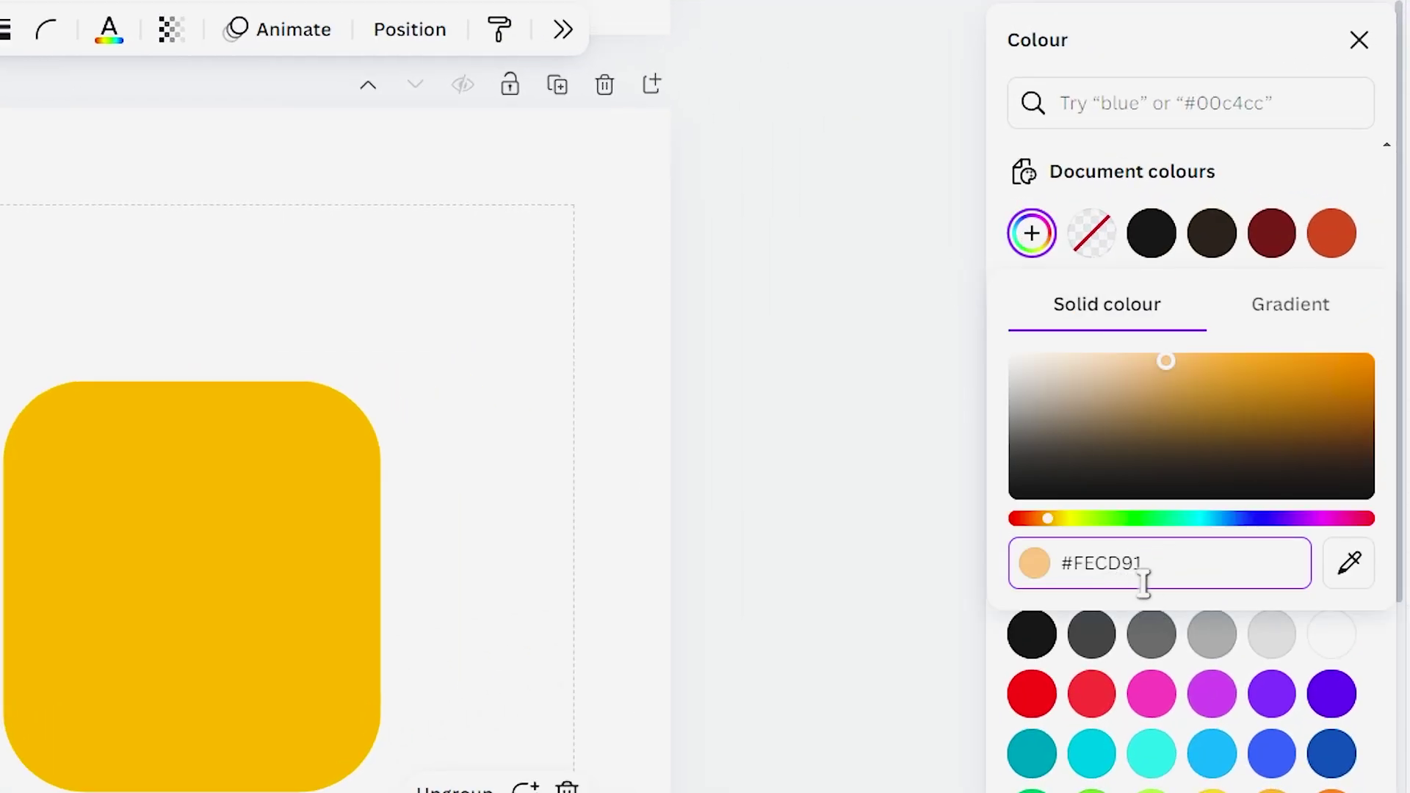
pyautogui.click(1032, 233)
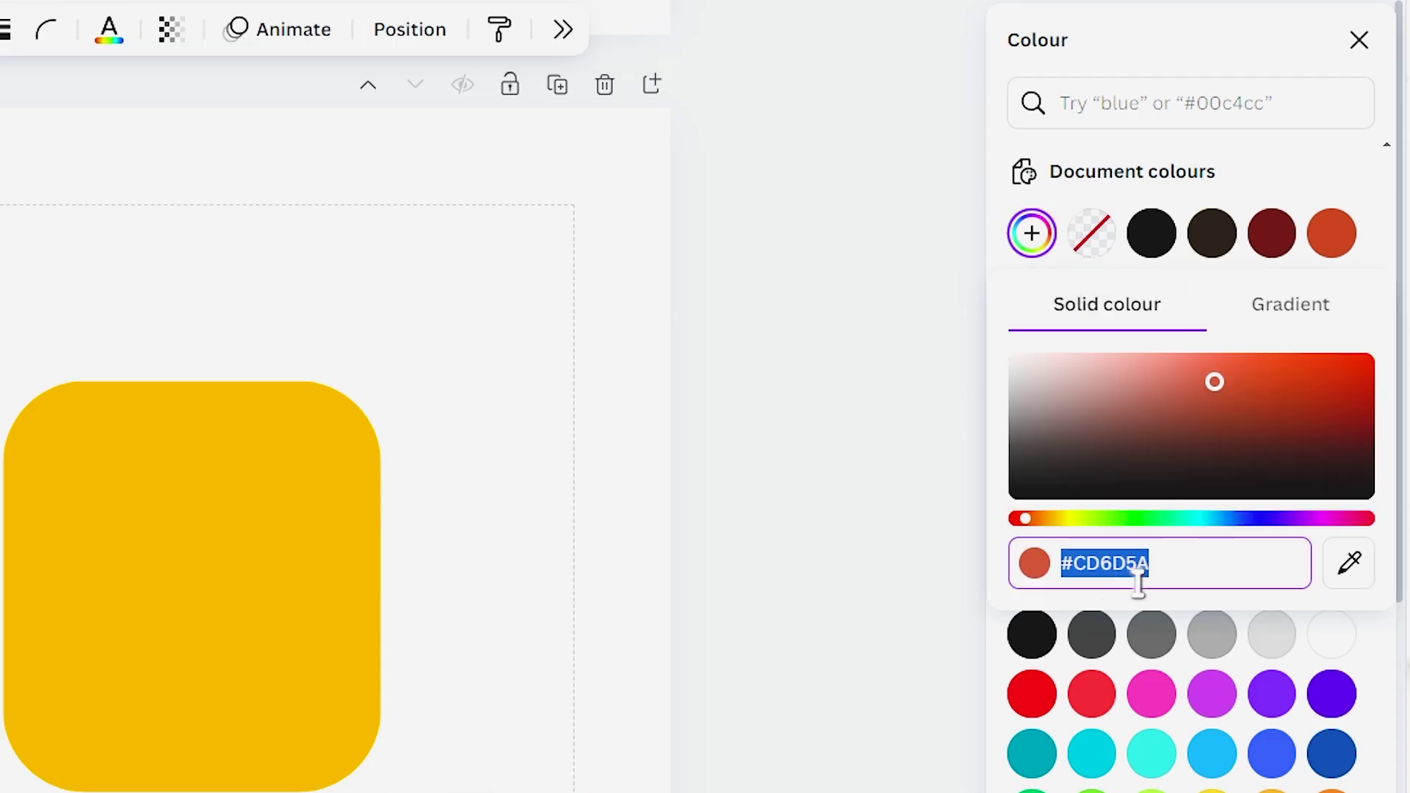
pyautogui.click(1024, 239)
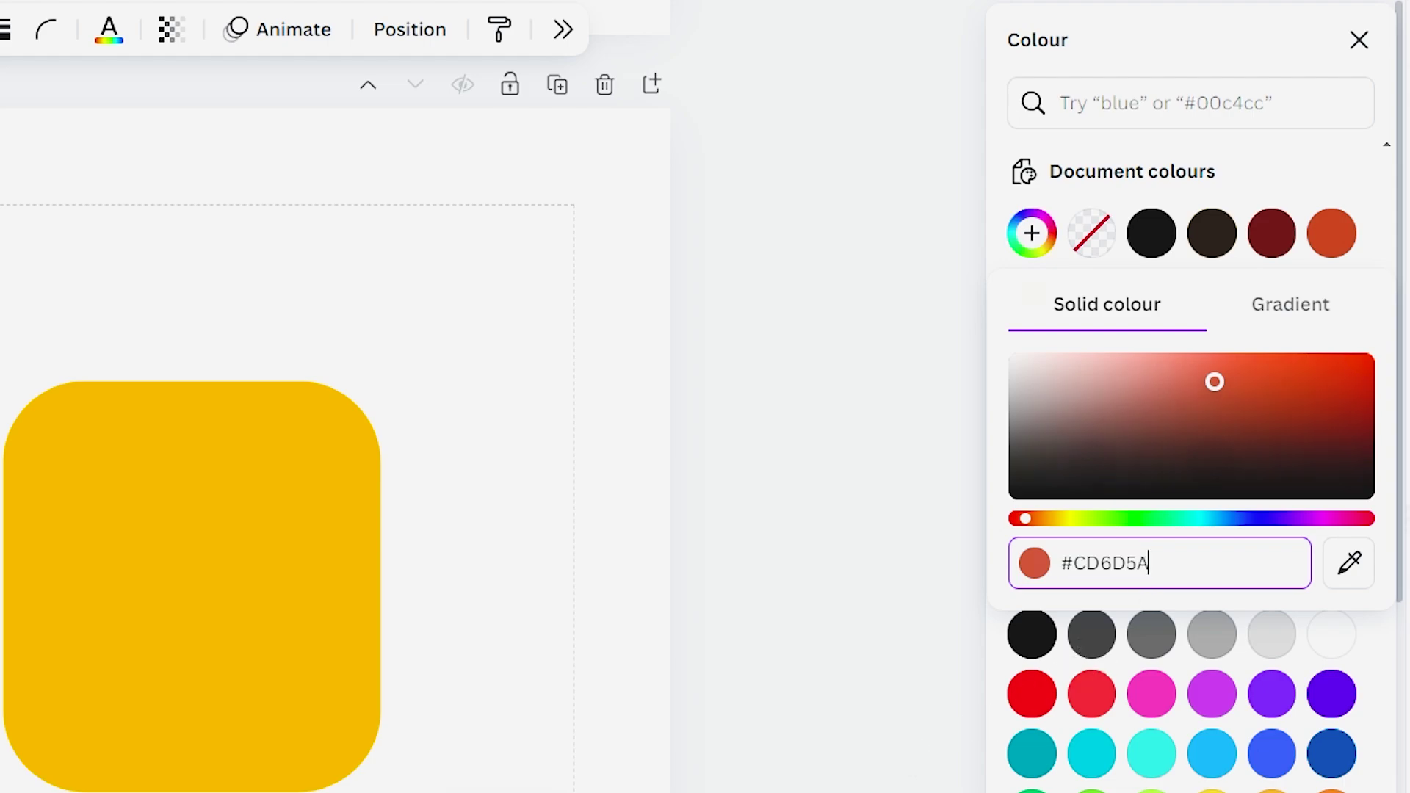
pyautogui.click(1032, 235)
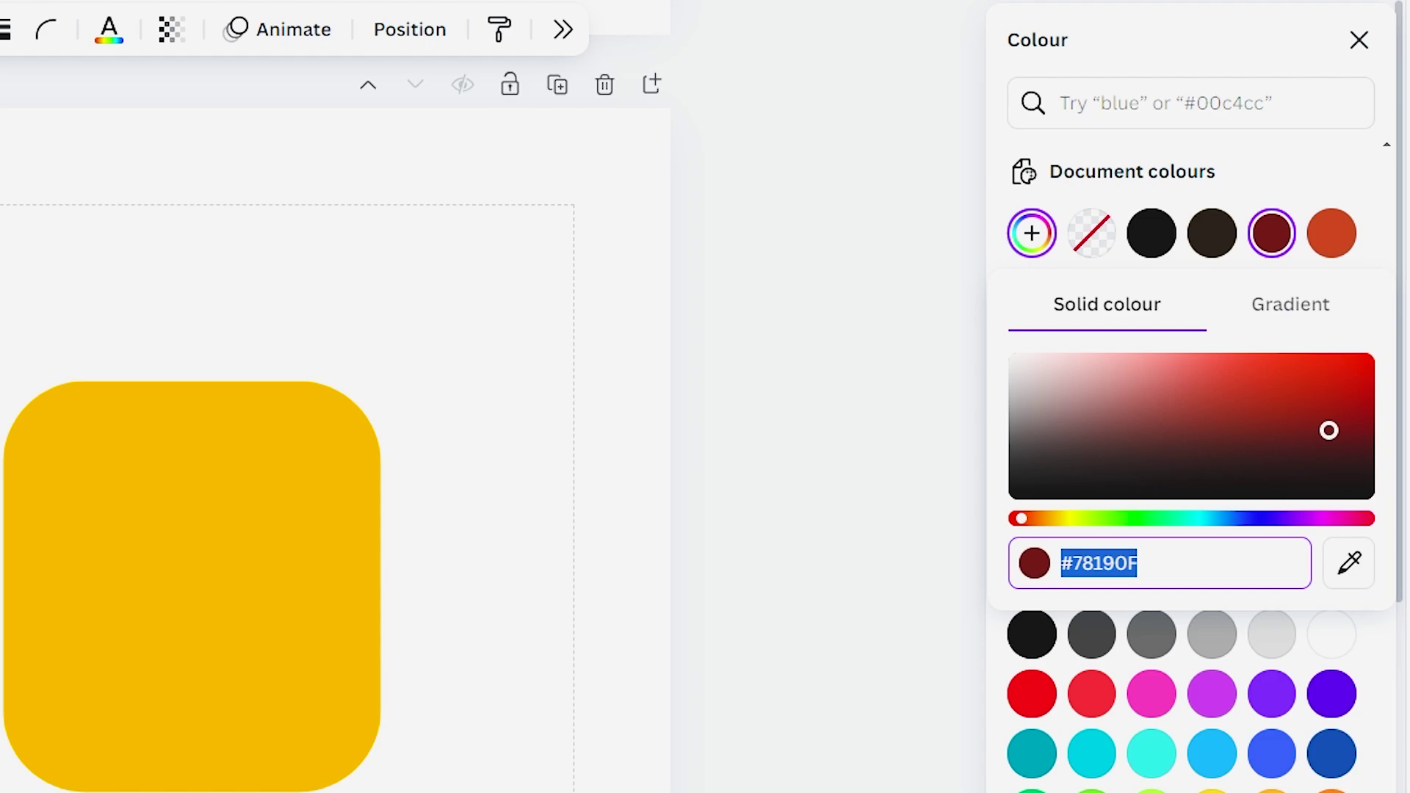
pyautogui.press('Escape')
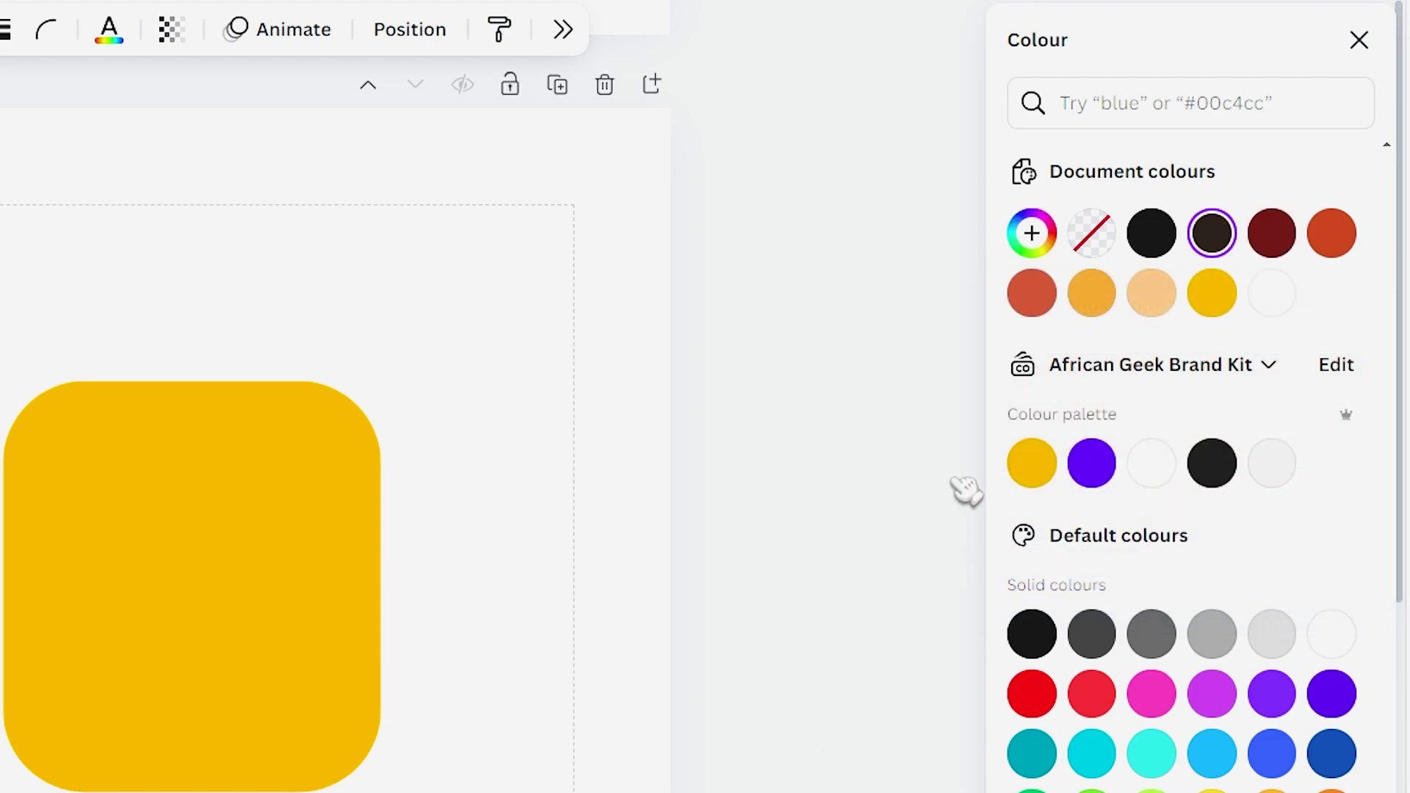
pyautogui.click(1031, 232)
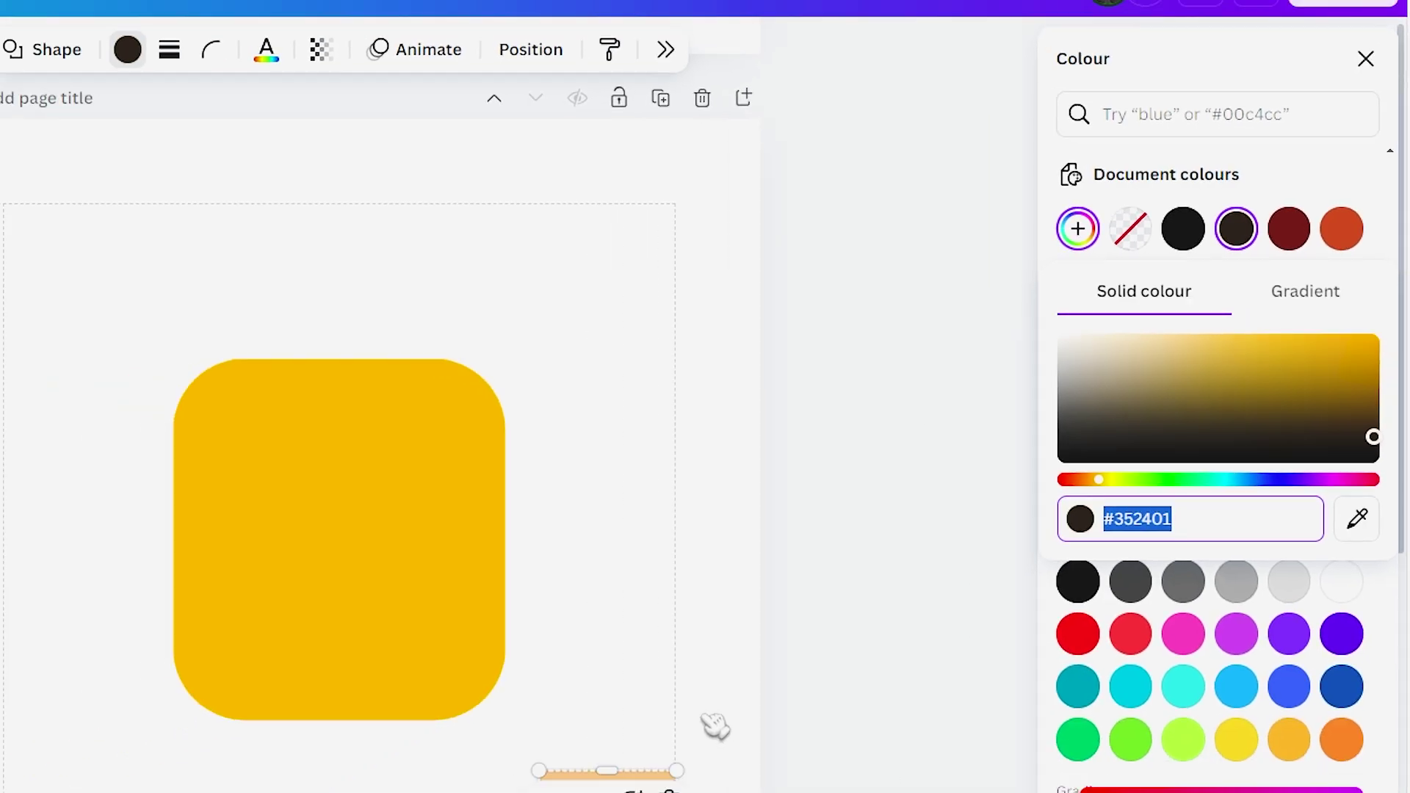
pyautogui.click(620, 792)
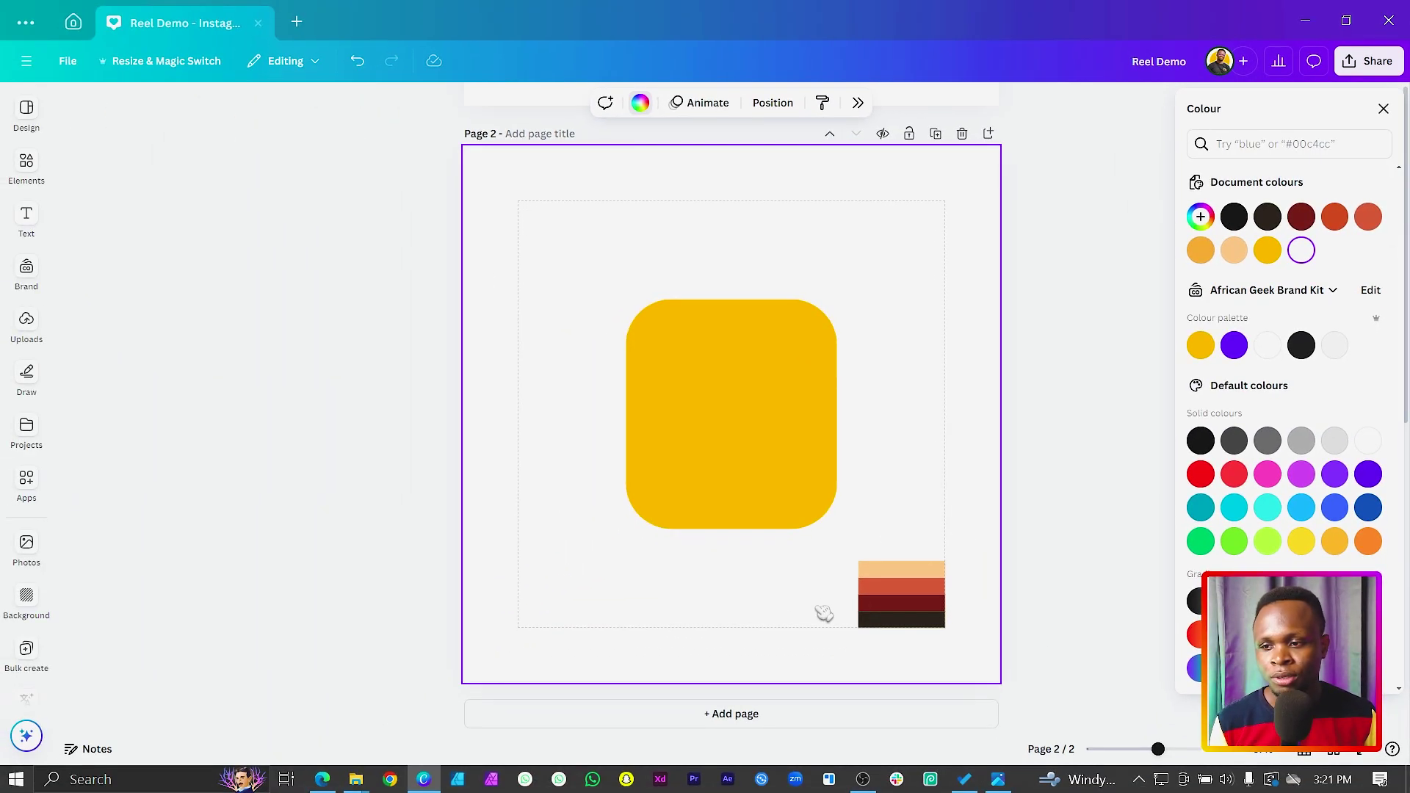
pyautogui.click(1384, 108)
# Move the rounded yellow shape slightly down and recolour it with the light peach document colour.
pyautogui.click(772, 428)
pyautogui.moveTo(771, 428); pyautogui.dragTo(772, 445)
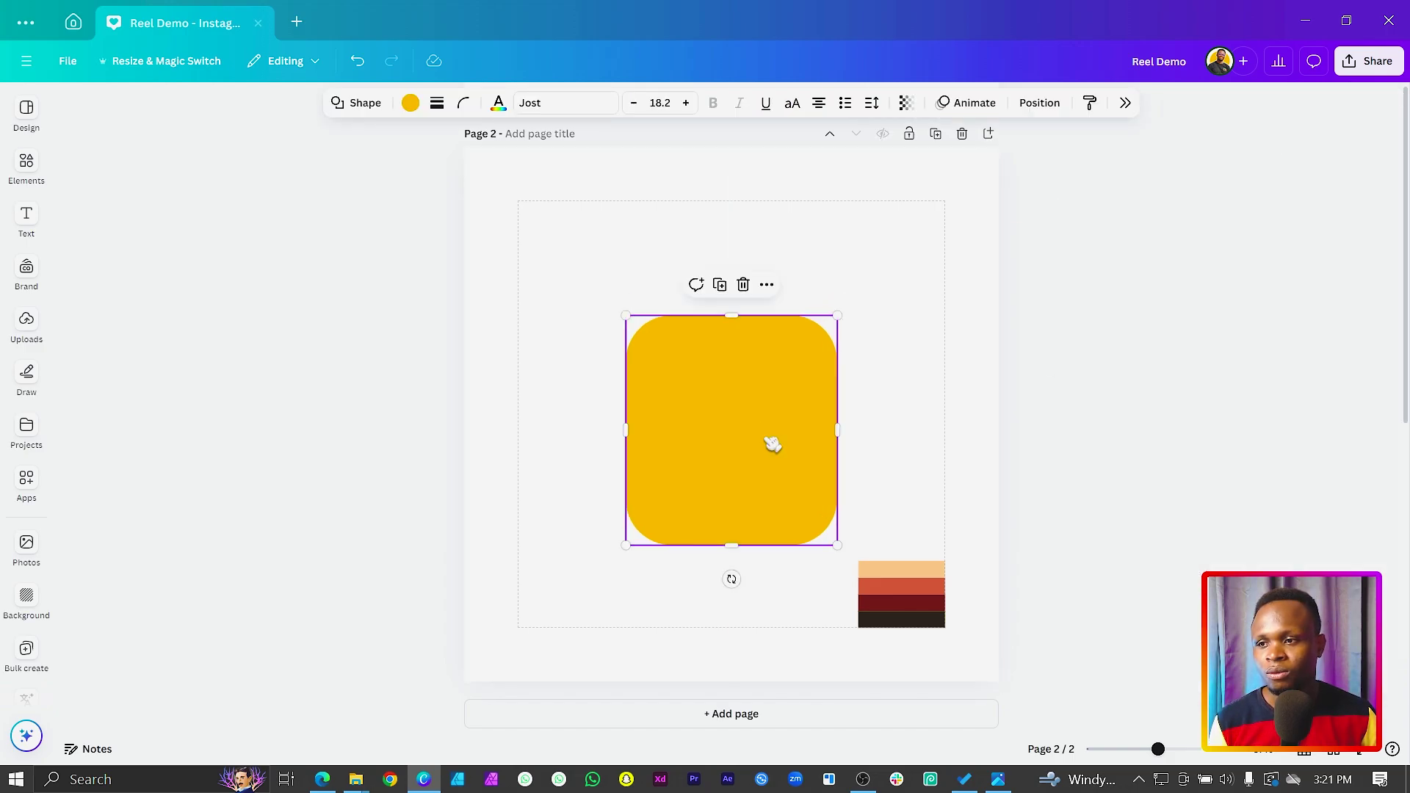
pyautogui.click(410, 103)
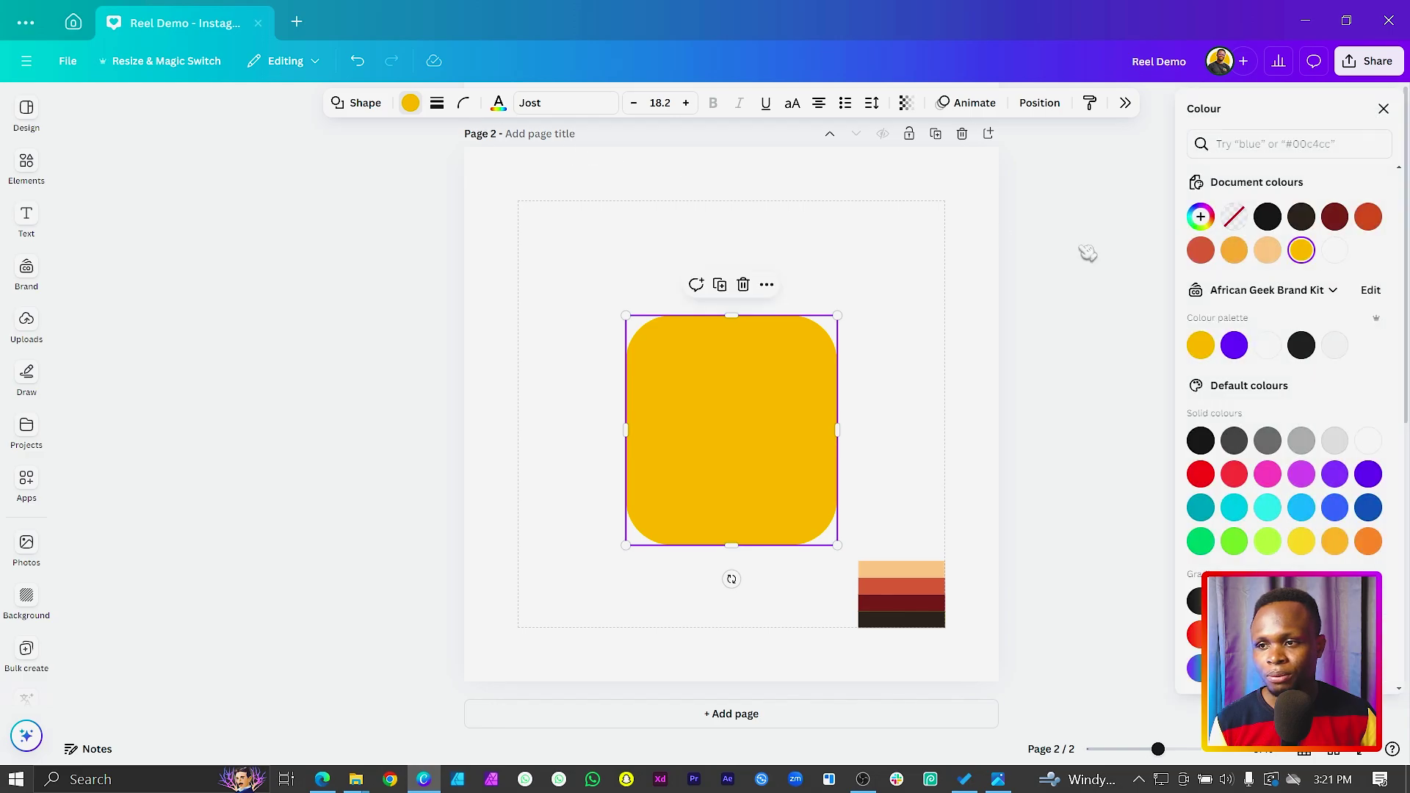
pyautogui.click(1268, 251)
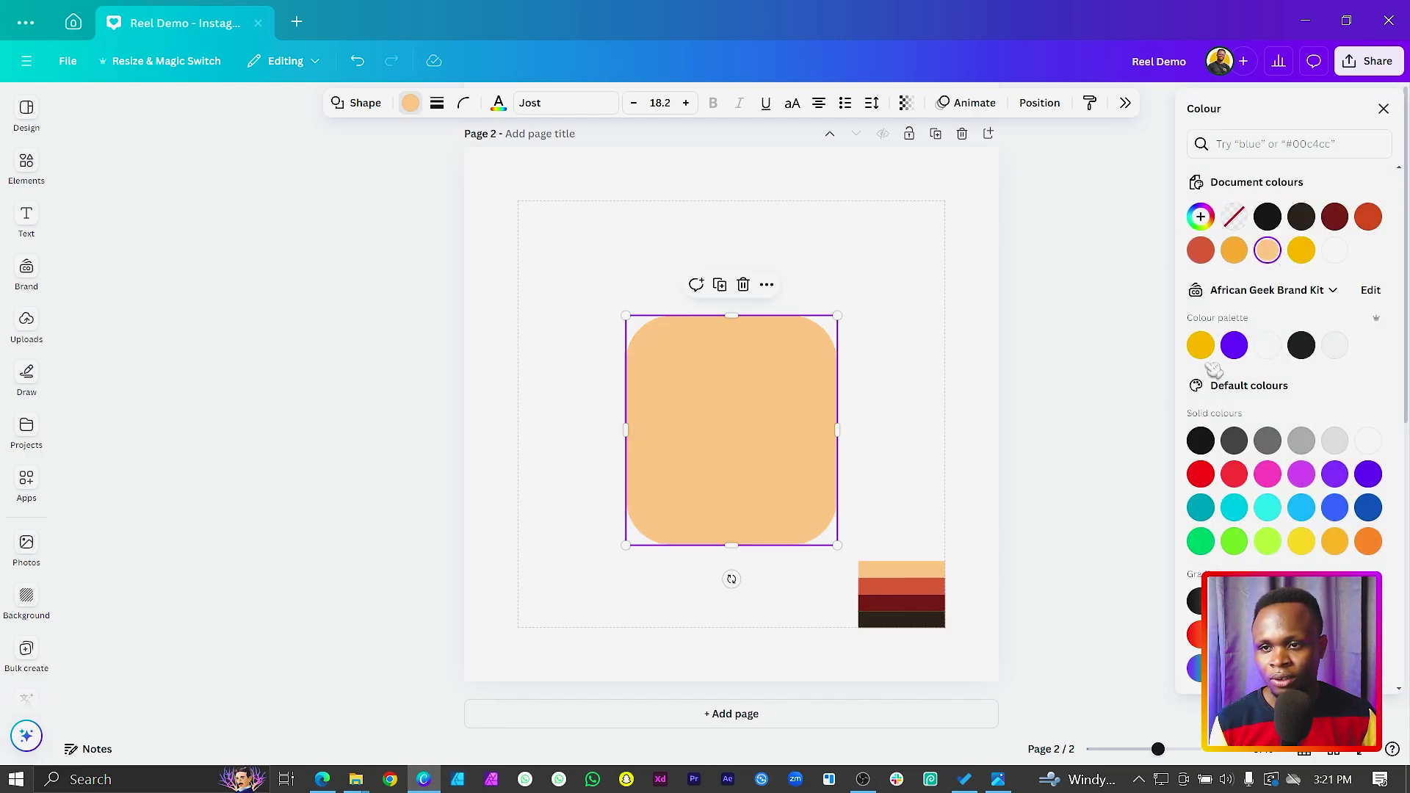
pyautogui.click(551, 418)
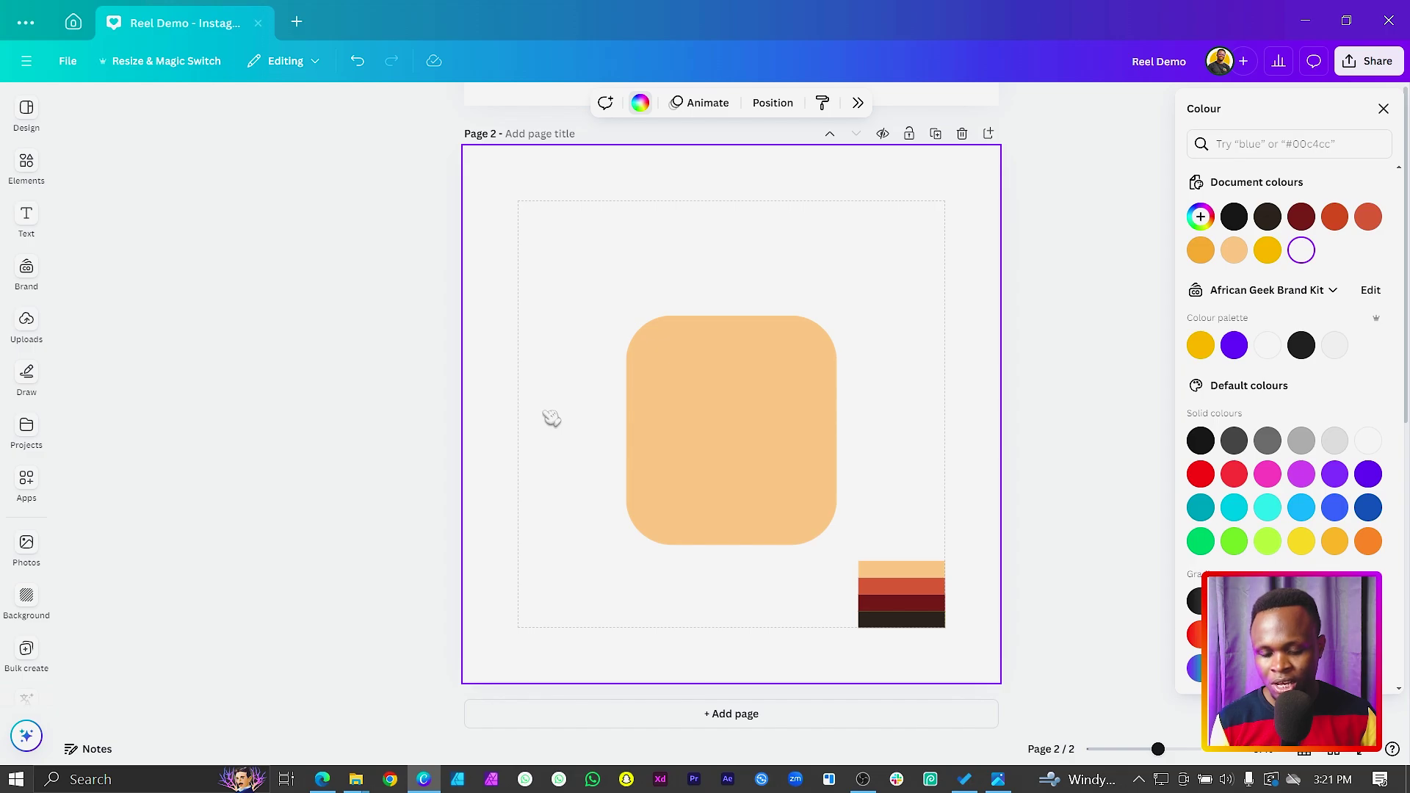
# Add a circle, enlarge it until it is wider than the peach face, and position it over the face's upper part.
pyautogui.press('c')
pyautogui.moveTo(651, 495); pyautogui.dragTo(586, 561)
pyautogui.moveTo(701, 497); pyautogui.dragTo(692, 464)
pyautogui.click(747, 370)
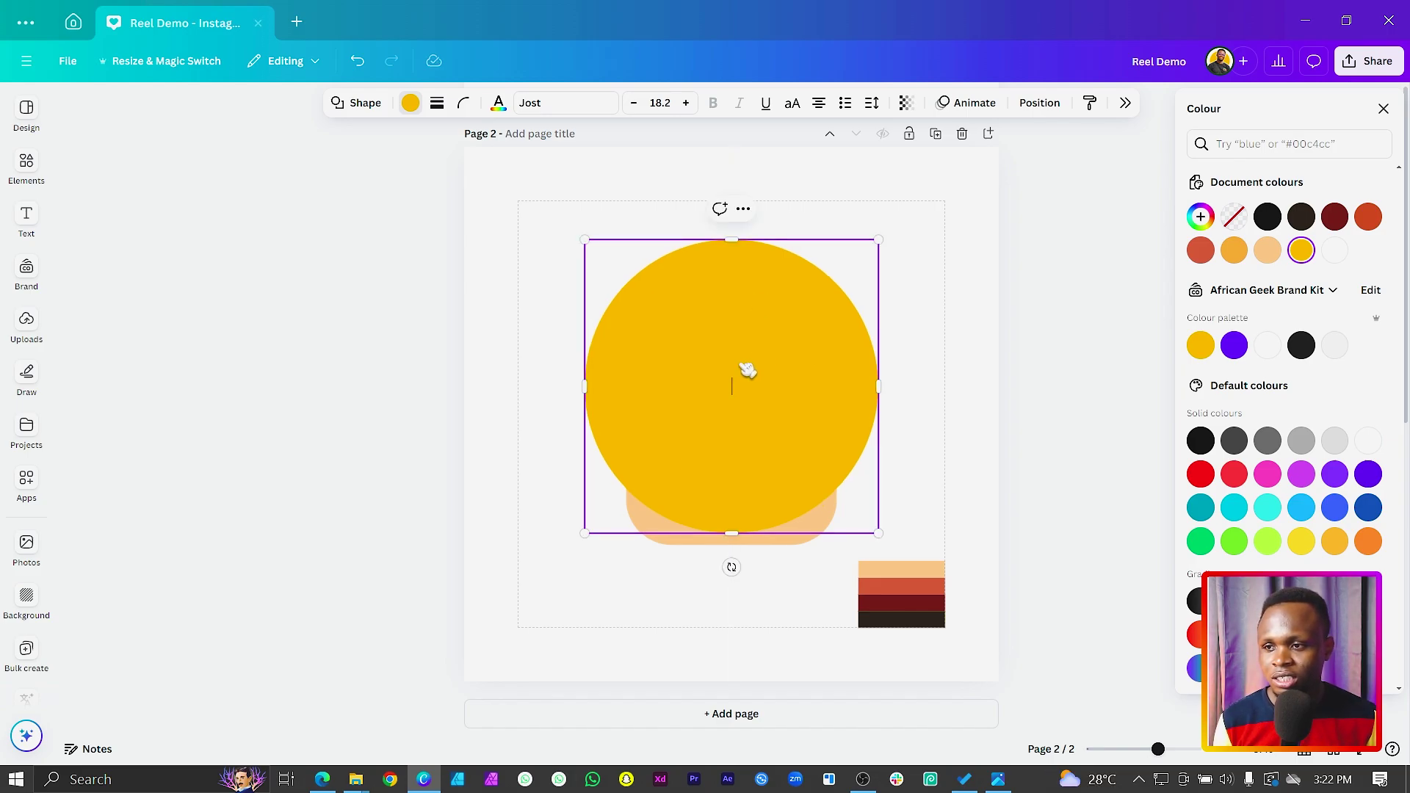
# Reorder the layers so the yellow circle sits behind the peach face and just above the background.
pyautogui.rightClick(794, 382)
pyautogui.click(918, 381)
pyautogui.rightClick(761, 366)
pyautogui.moveTo(954, 518)
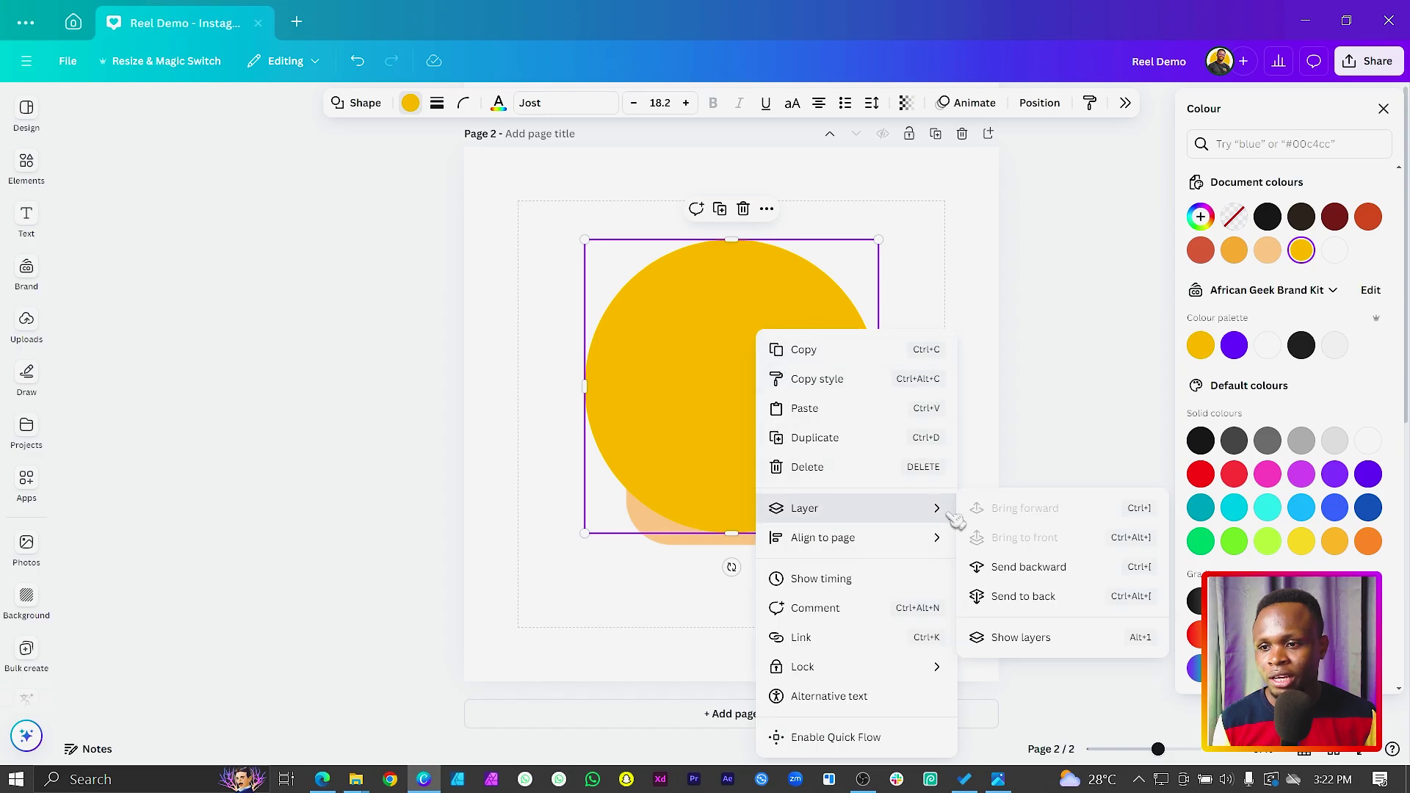
pyautogui.click(1047, 644)
pyautogui.moveTo(1298, 239); pyautogui.dragTo(1297, 334)
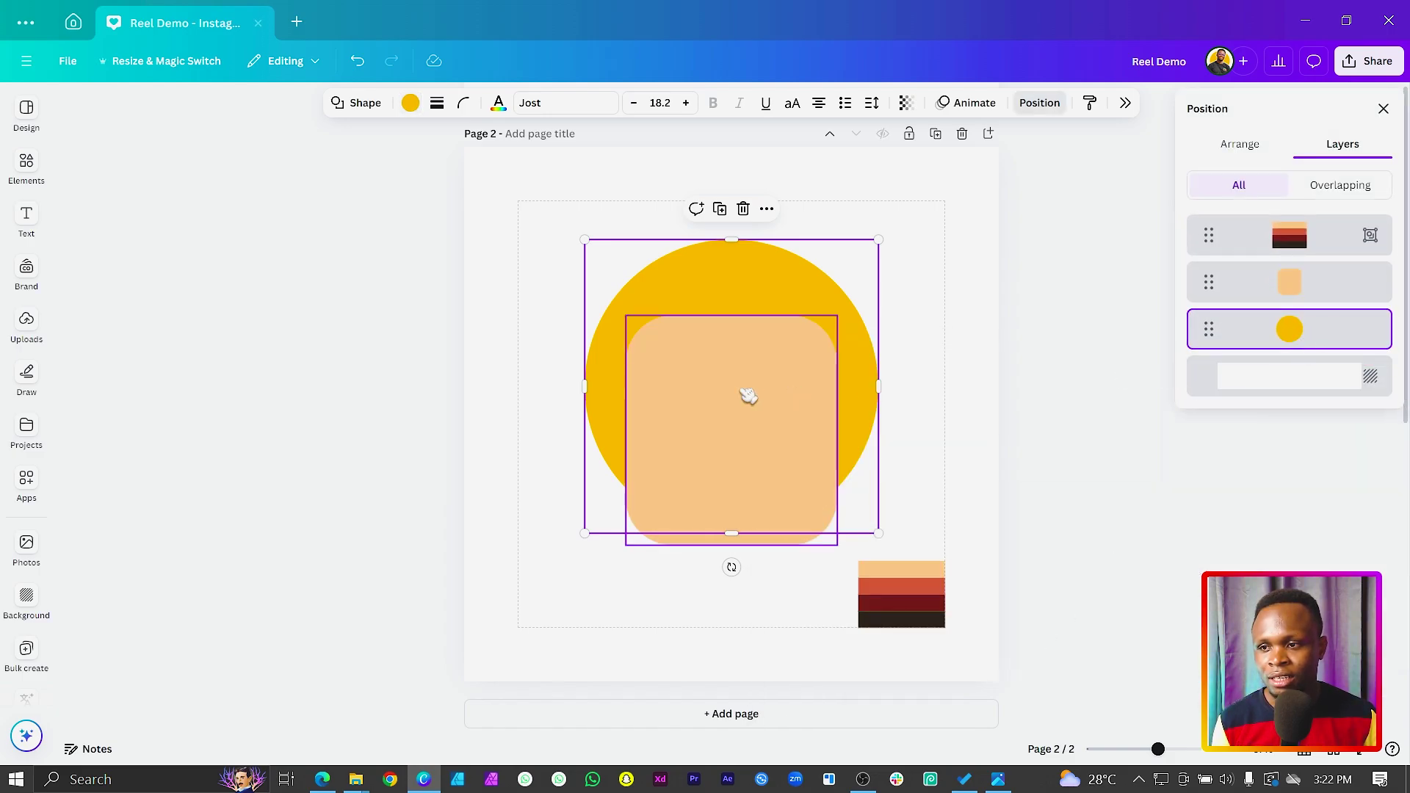
pyautogui.click(711, 439)
pyautogui.click(532, 509)
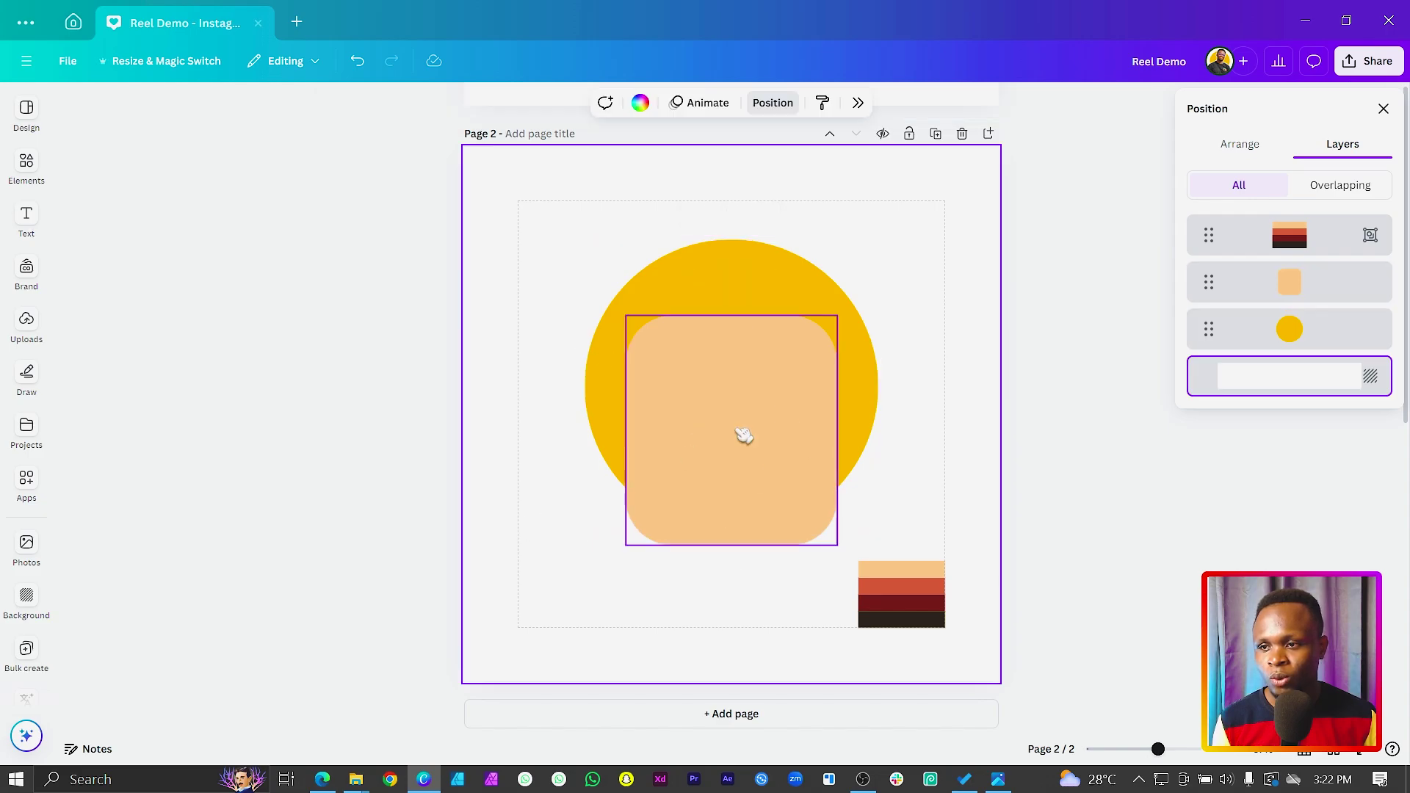
# Recolour the circle behind the face with the orange-red document colour.
pyautogui.click(778, 302)
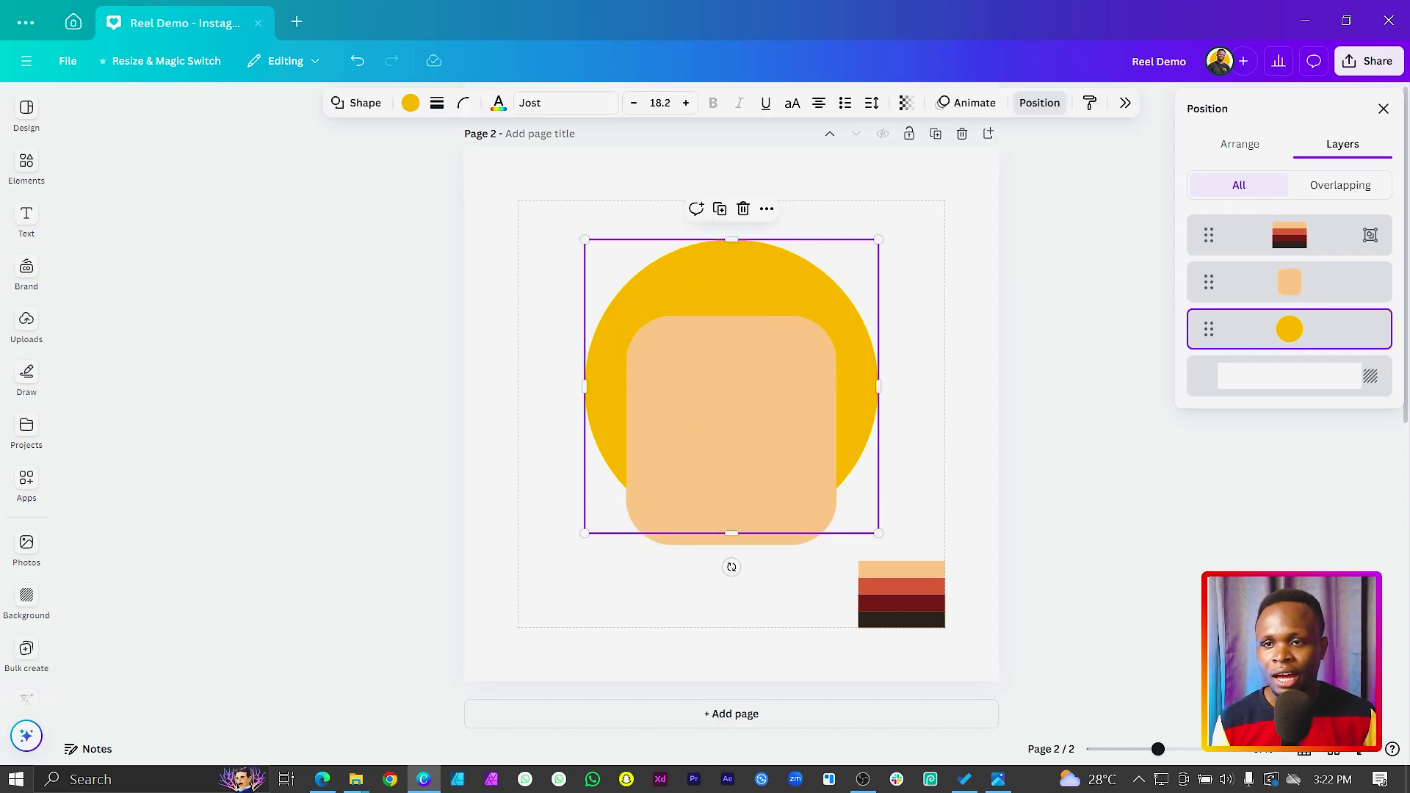
pyautogui.click(413, 105)
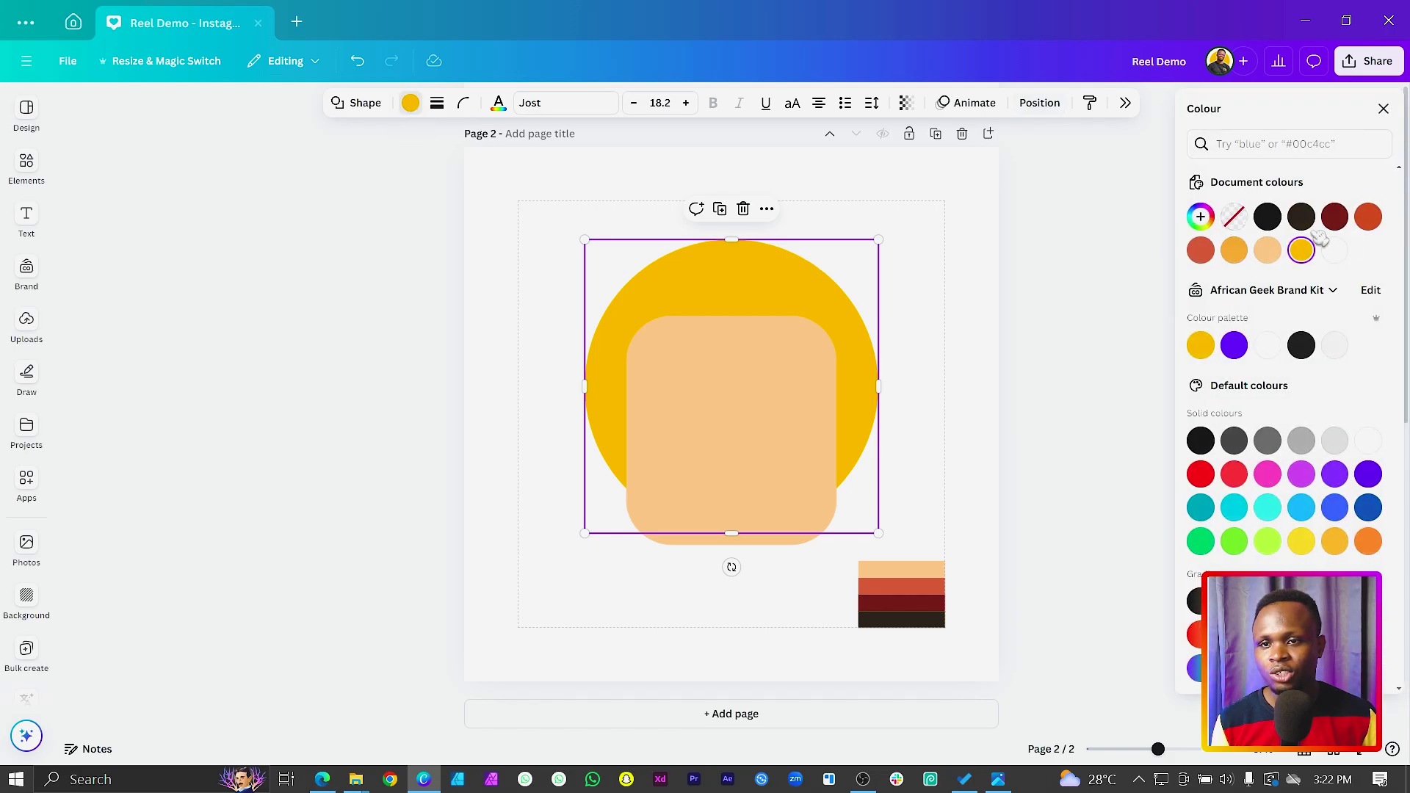
pyautogui.click(1371, 219)
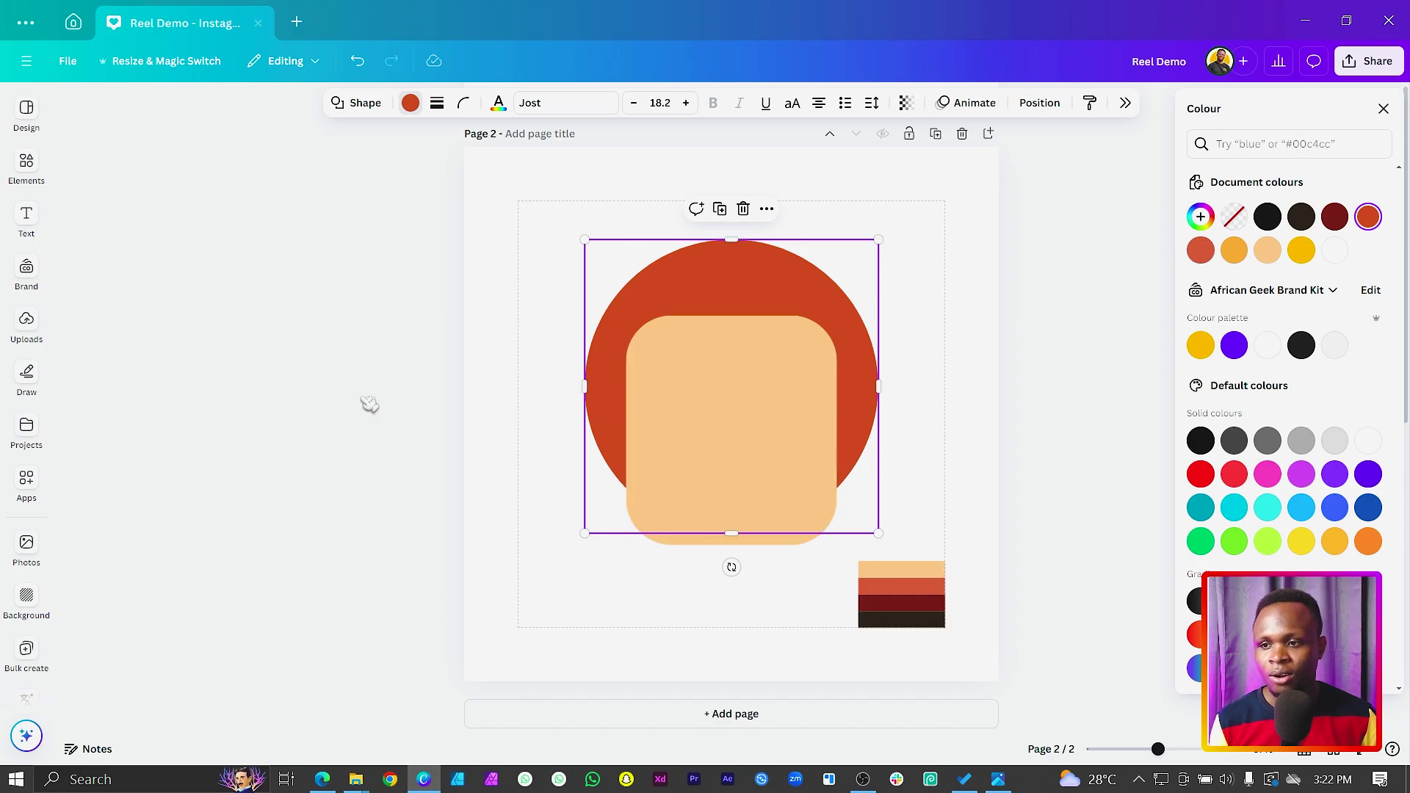
pyautogui.click(551, 284)
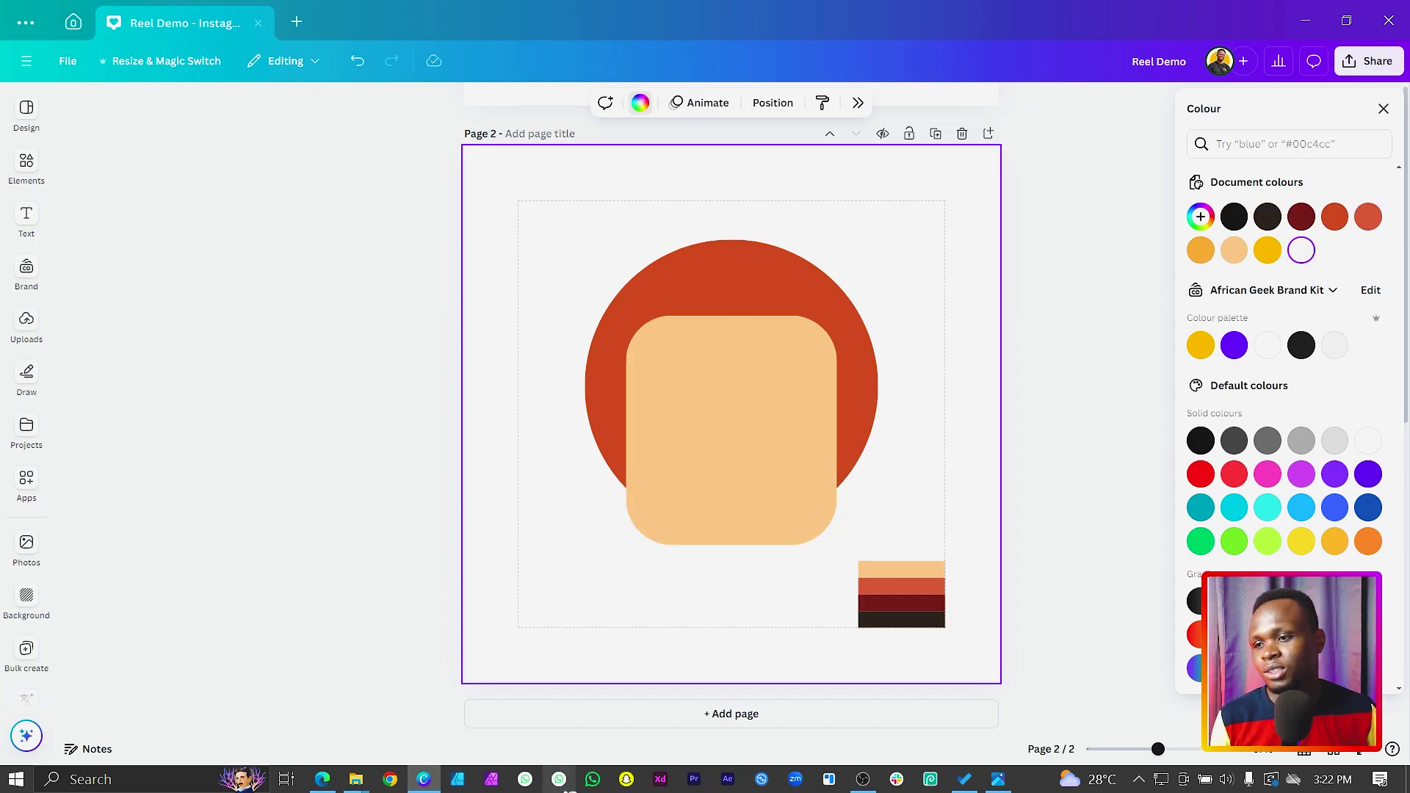
# Duplicate the orange-red circle, shrink the copy, and place it at the upper right of the head as a hair curl.
pyautogui.click(735, 273)
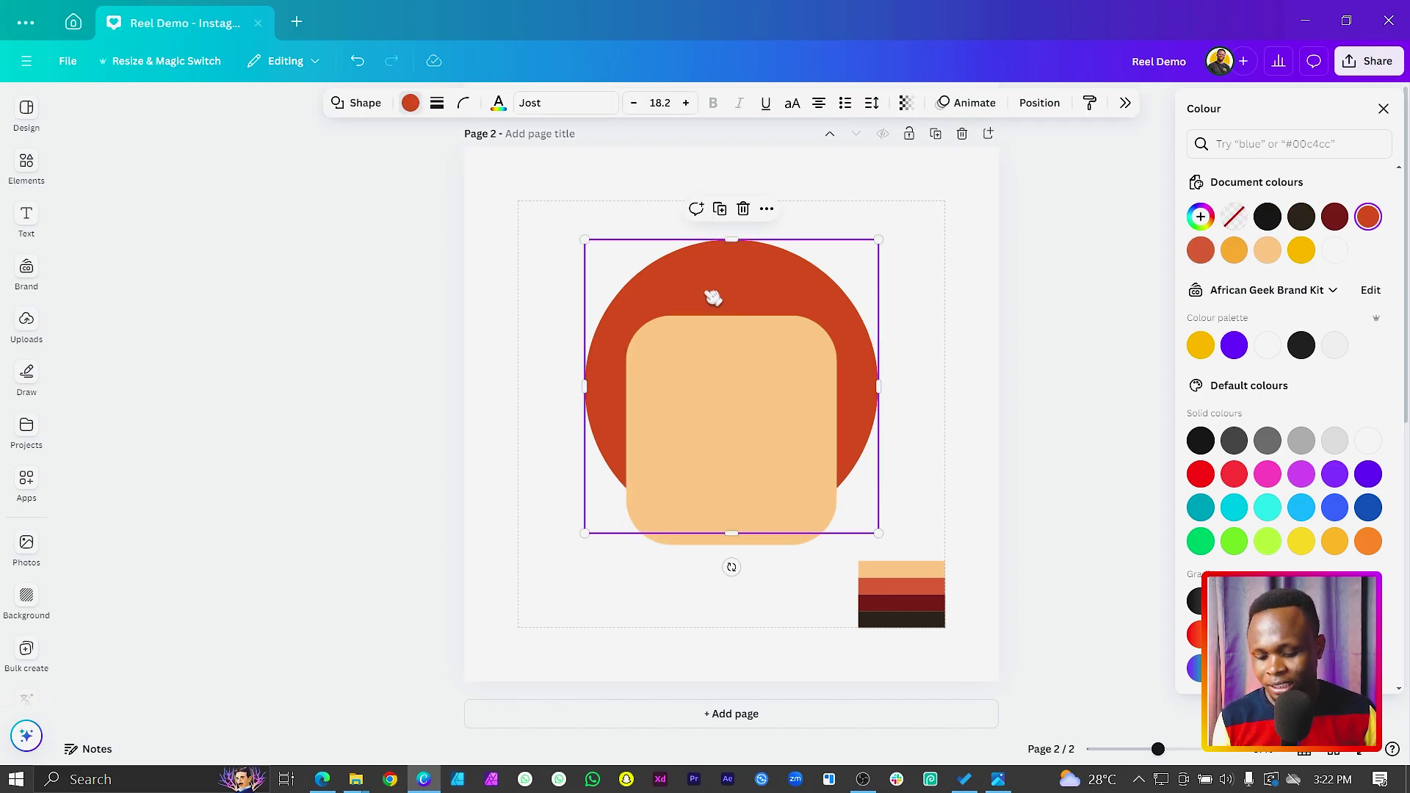
pyautogui.hotkey('ctrl', 'd')
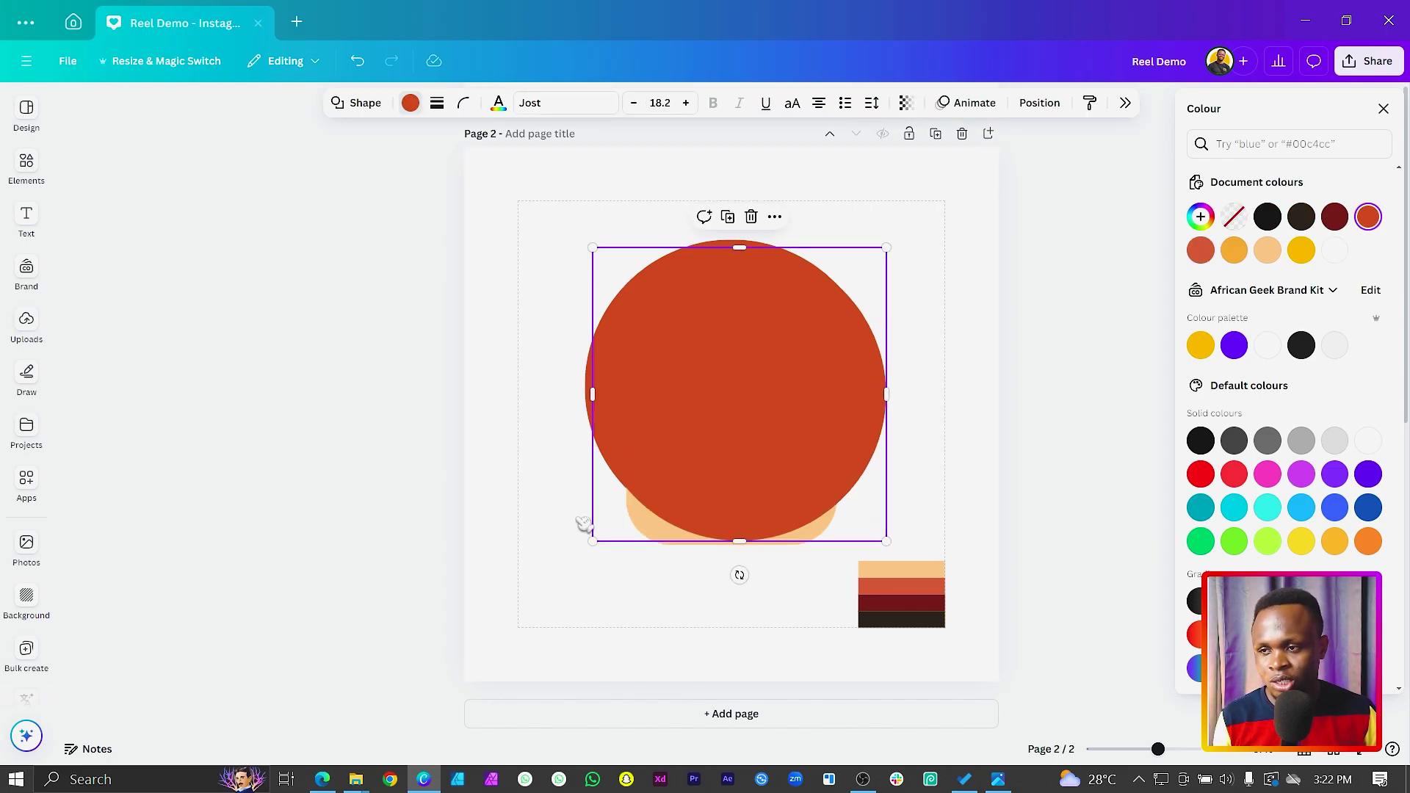
pyautogui.moveTo(594, 543); pyautogui.dragTo(702, 450)
pyautogui.moveTo(740, 396); pyautogui.dragTo(798, 287)
# Build the remaining hair curls from duplicated circles of varying sizes, arranged along the hairline and the left side of the head.
pyautogui.hotkey('ctrl', 'd')
pyautogui.moveTo(739, 337); pyautogui.dragTo(689, 312)
pyautogui.moveTo(746, 264); pyautogui.dragTo(695, 321)
pyautogui.moveTo(618, 361)
pyautogui.mouseDown()
pyautogui.moveTo(696, 310)
pyautogui.moveTo(650, 279)
pyautogui.moveTo(628, 336)
pyautogui.mouseUp()
pyautogui.moveTo(584, 382); pyautogui.dragTo(627, 397)
pyautogui.moveTo(625, 349); pyautogui.dragTo(608, 317)
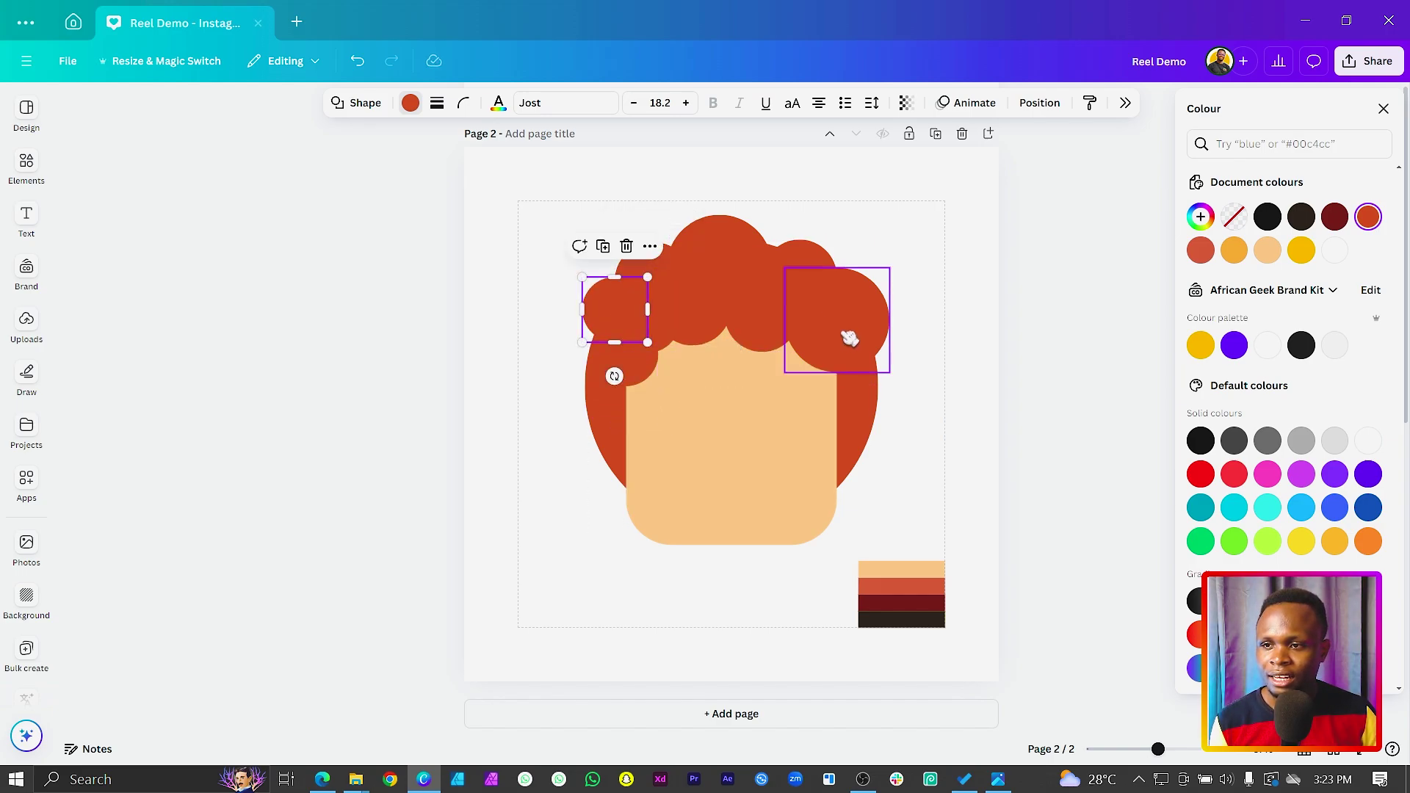
# Enlarge the large hair curl on the right side and shift it slightly inward.
pyautogui.click(845, 323)
pyautogui.moveTo(784, 373); pyautogui.dragTo(771, 383)
pyautogui.moveTo(869, 321); pyautogui.dragTo(853, 321)
# Narrow the peach face evenly from both sides and shorten it slightly at the chin.
pyautogui.click(808, 451)
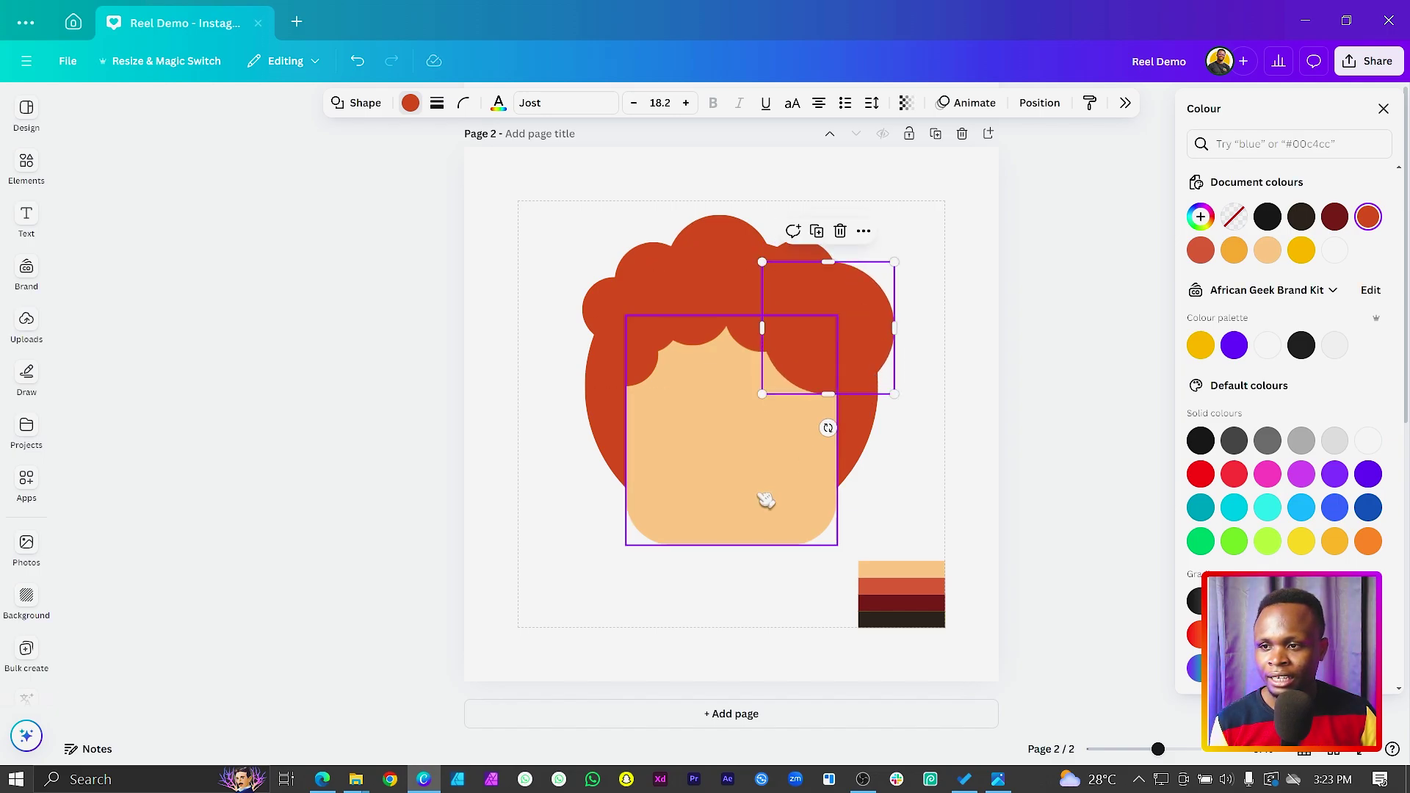
pyautogui.moveTo(625, 427); pyautogui.dragTo(635, 427)
pyautogui.moveTo(693, 546); pyautogui.dragTo(694, 539)
# Shrink the large orange-red circle behind the face and move it up under the hair curls.
pyautogui.click(621, 441)
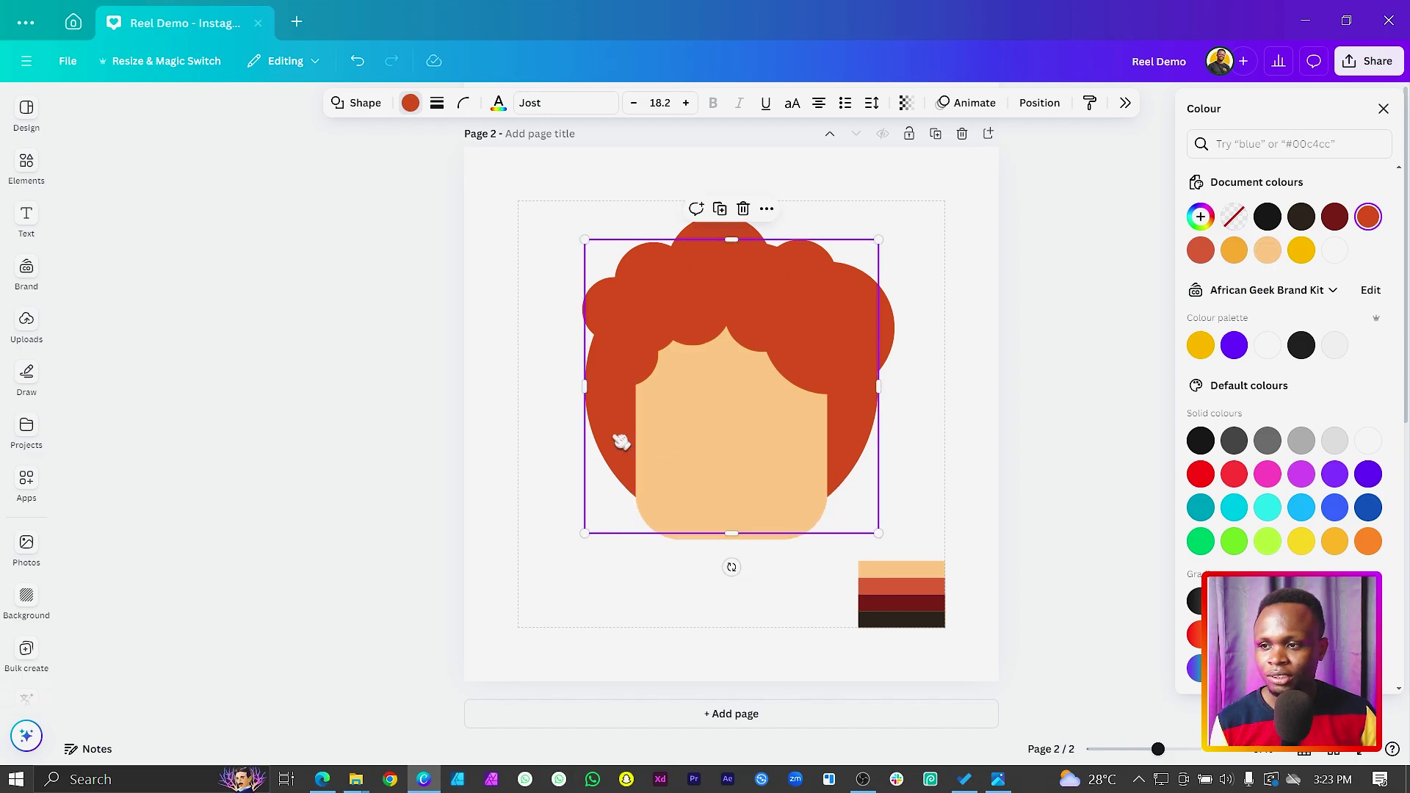
pyautogui.moveTo(586, 532); pyautogui.dragTo(603, 514)
pyautogui.moveTo(674, 474); pyautogui.dragTo(704, 441)
# Raise the lower edge of the peach face to shorten the chin a bit more.
pyautogui.click(726, 539)
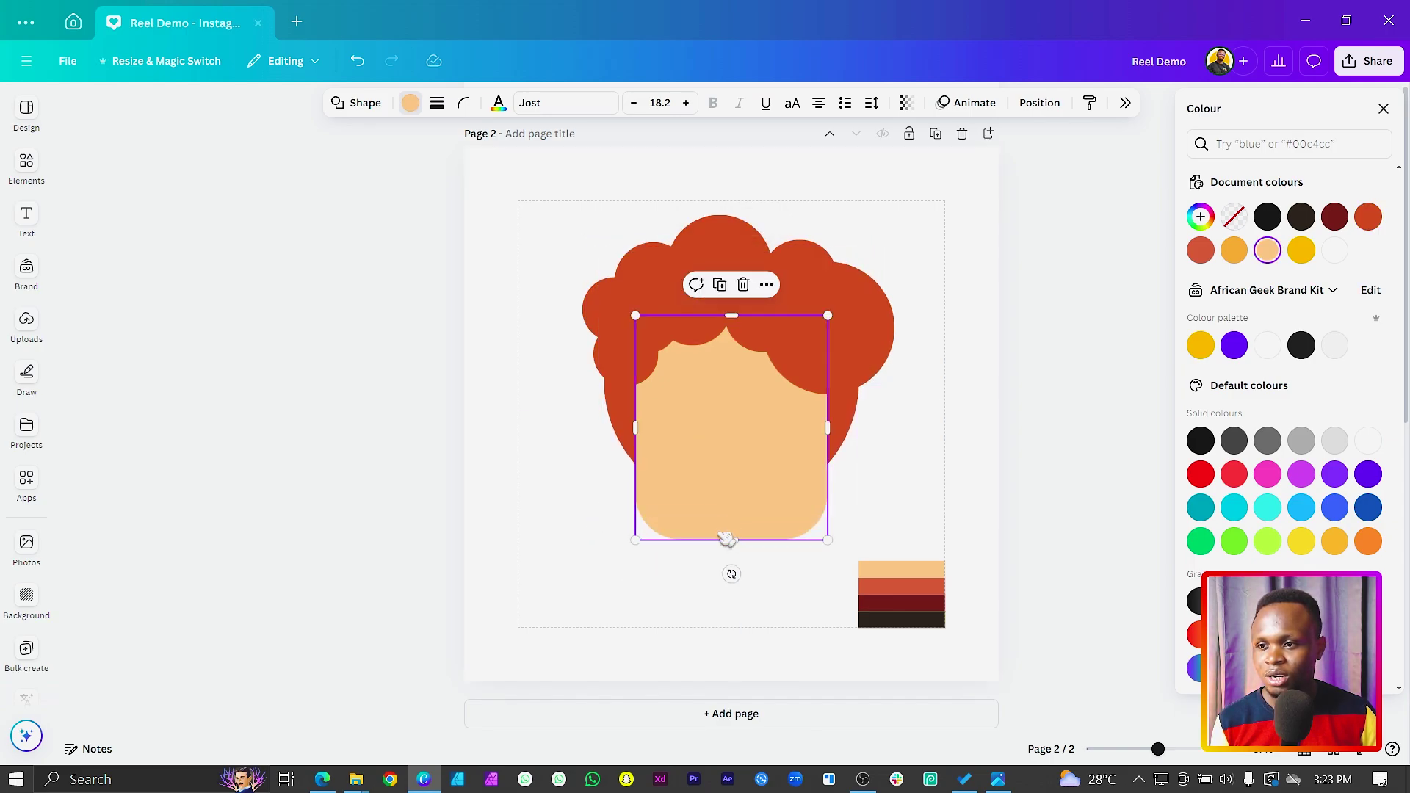
pyautogui.moveTo(723, 540); pyautogui.dragTo(727, 526)
pyautogui.click(789, 537)
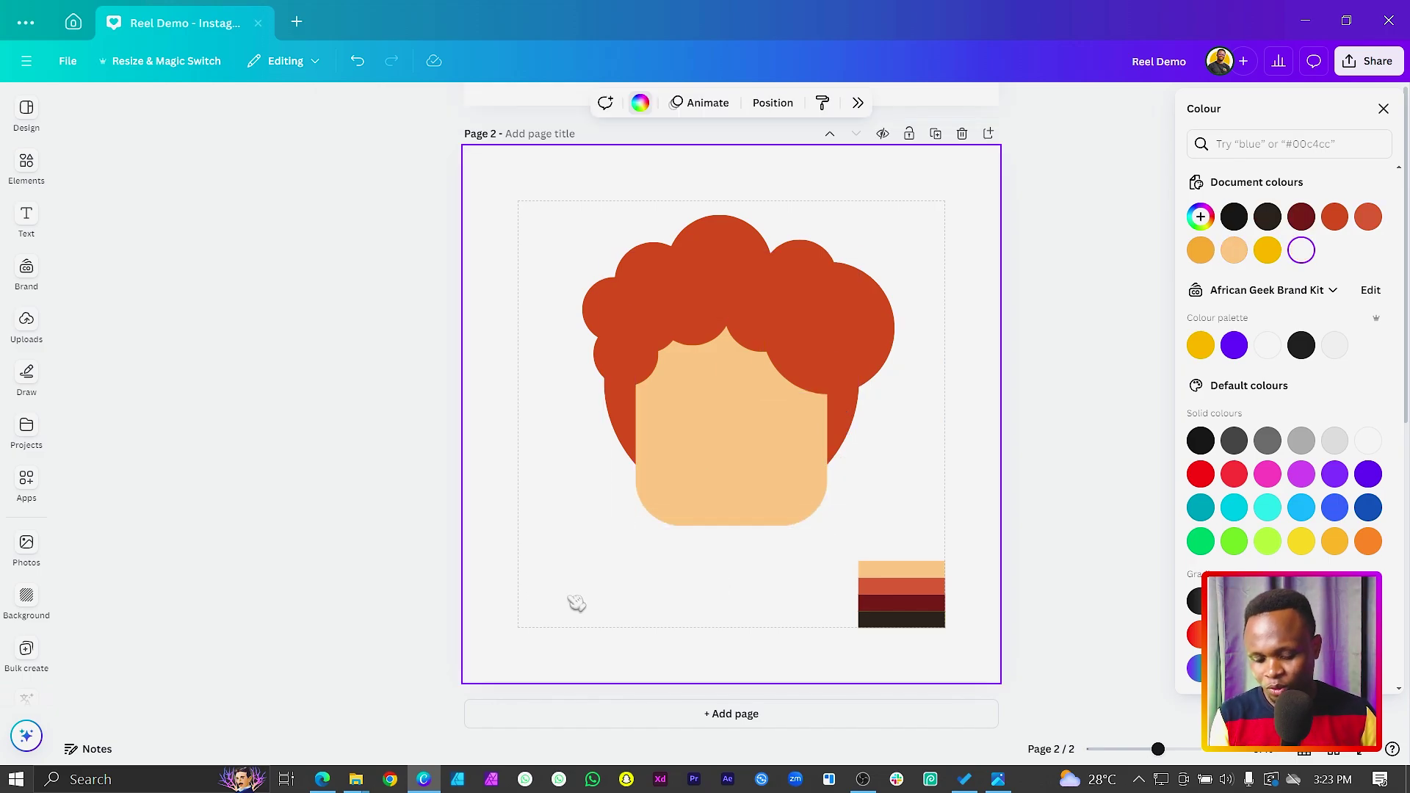
# Add a circle, shrink it to eye size on the peach face, and duplicate it level for the second eye.
pyautogui.press('r')
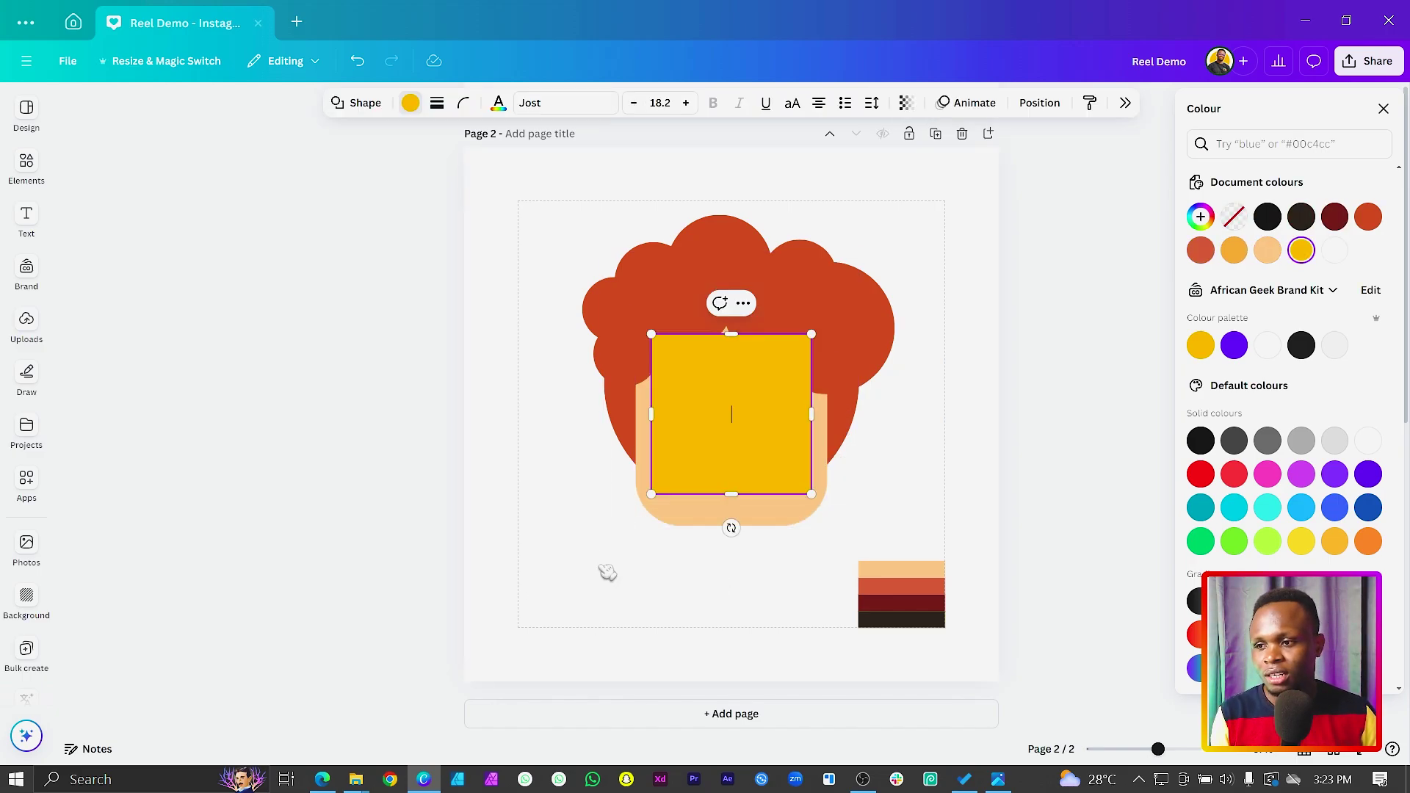
pyautogui.moveTo(698, 464); pyautogui.dragTo(575, 551)
pyautogui.press('c')
pyautogui.press('Delete')
pyautogui.moveTo(743, 437); pyautogui.dragTo(733, 473)
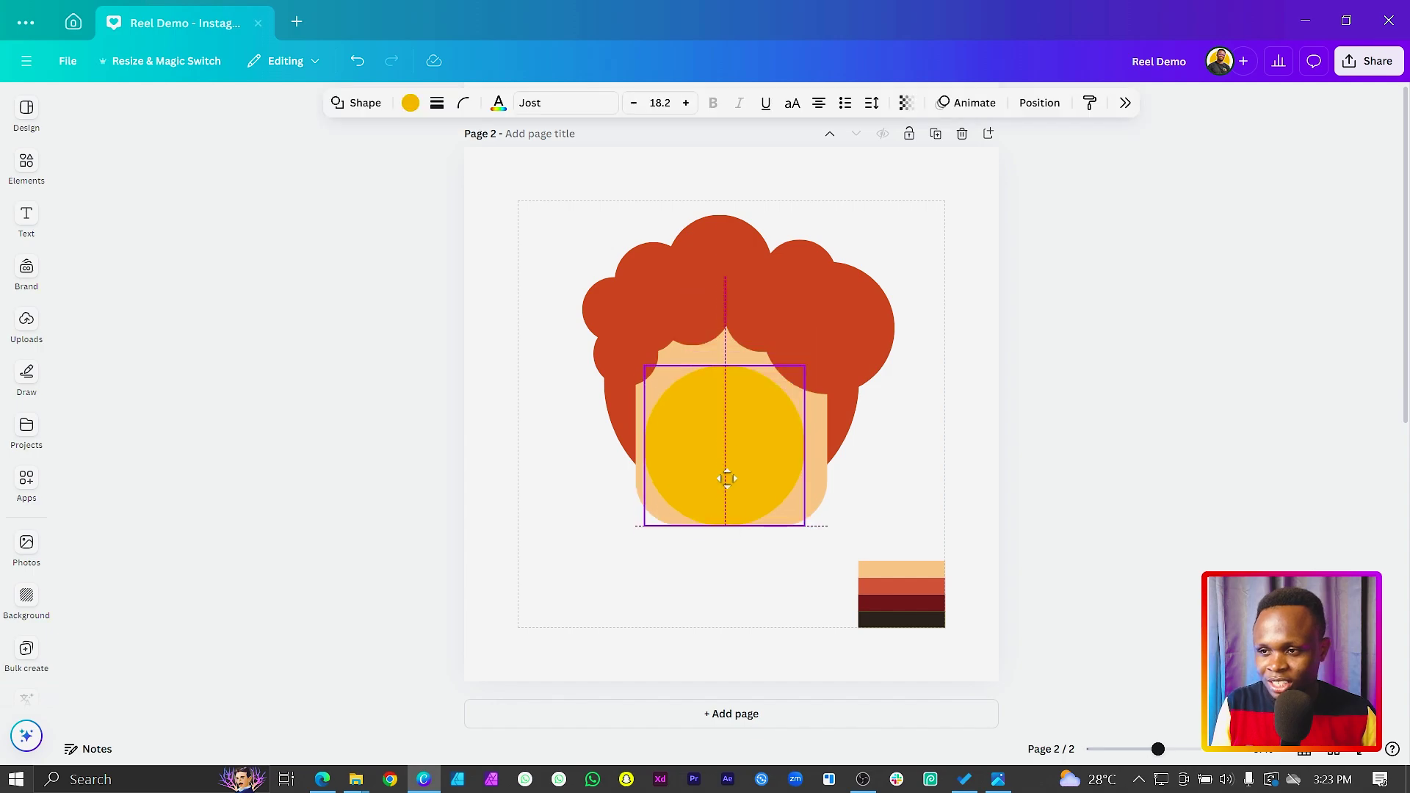
pyautogui.moveTo(634, 536); pyautogui.dragTo(773, 476)
pyautogui.moveTo(689, 433); pyautogui.dragTo(764, 433)
# Recolour both eye circles with the very dark brown from the document colours.
pyautogui.keyDown('shift'); pyautogui.click(763, 432); pyautogui.keyUp('shift')
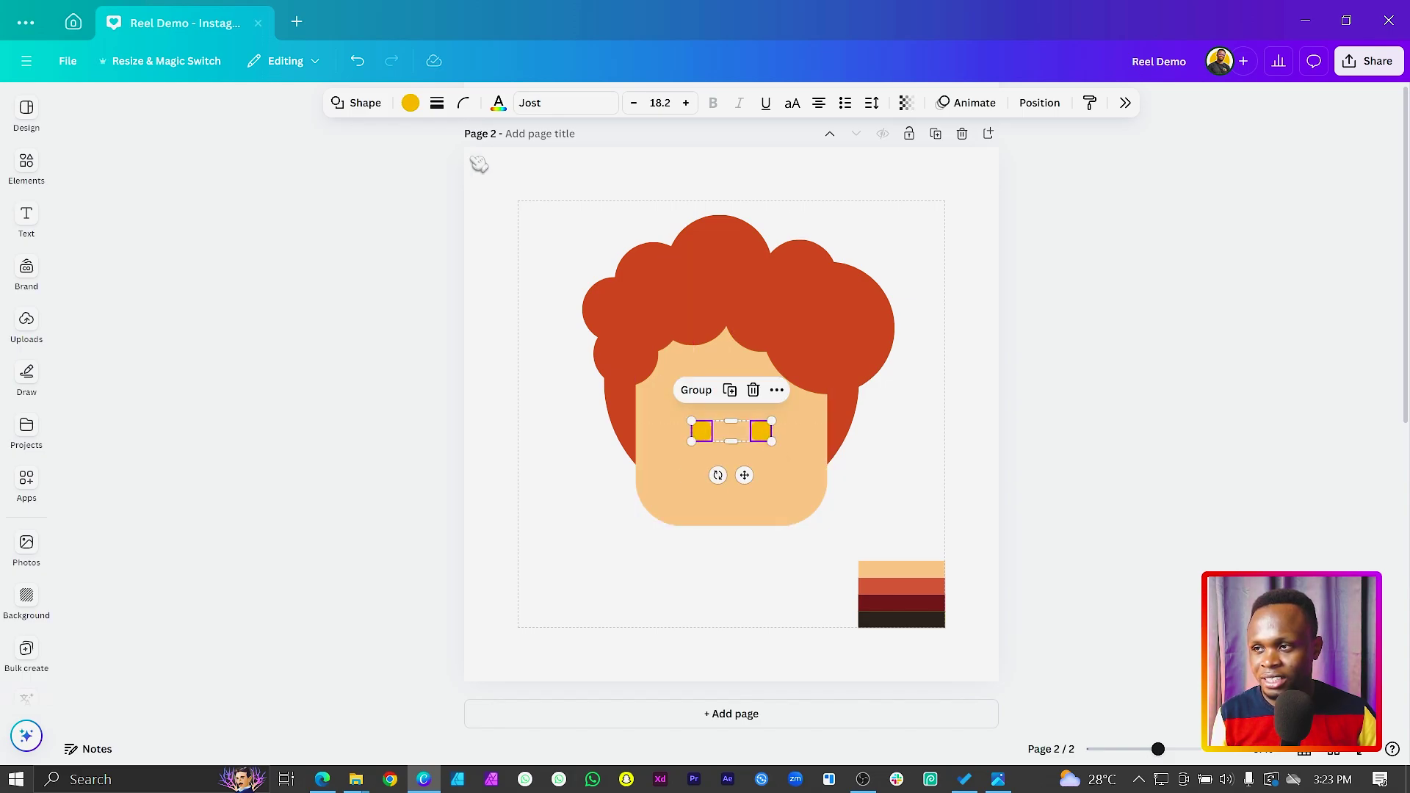
pyautogui.click(410, 103)
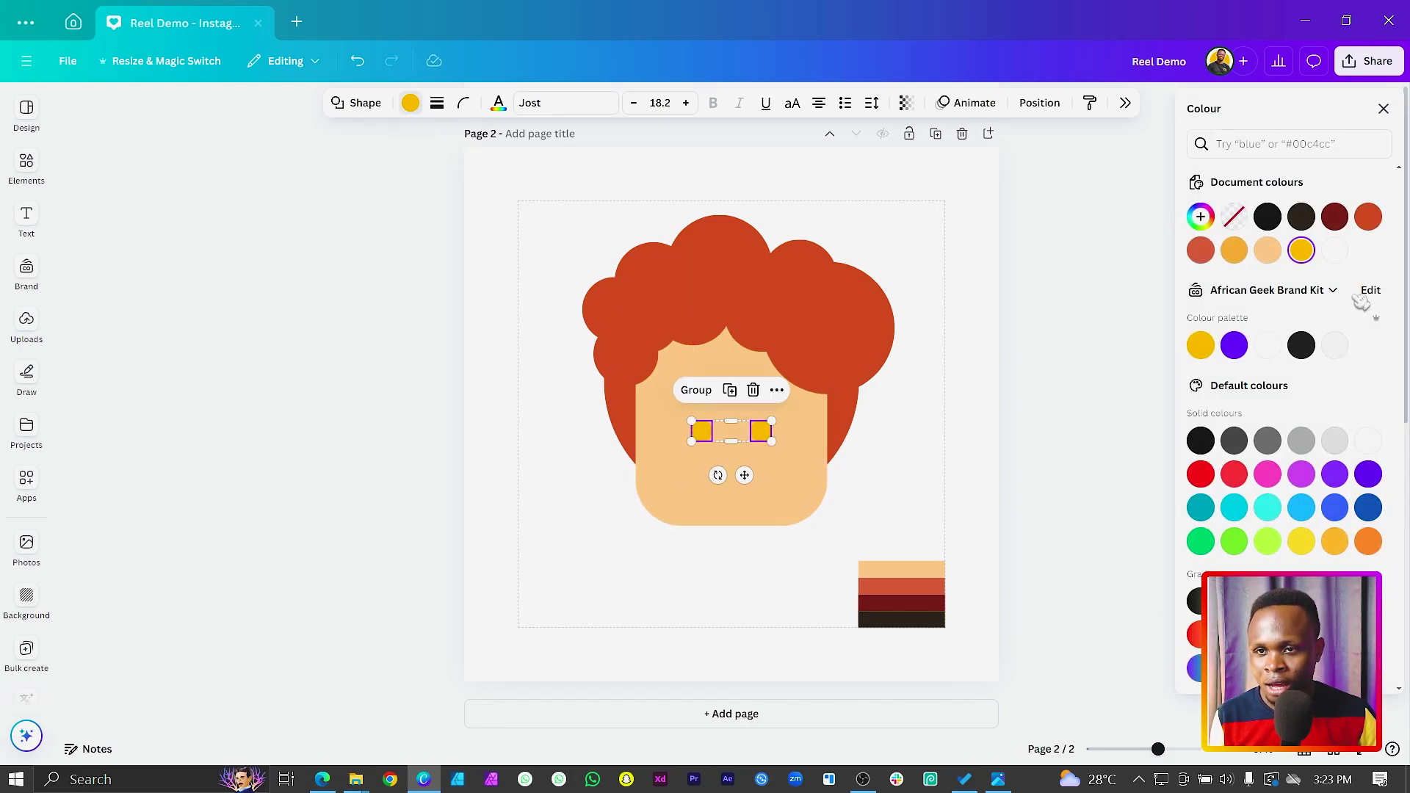
pyautogui.click(1302, 217)
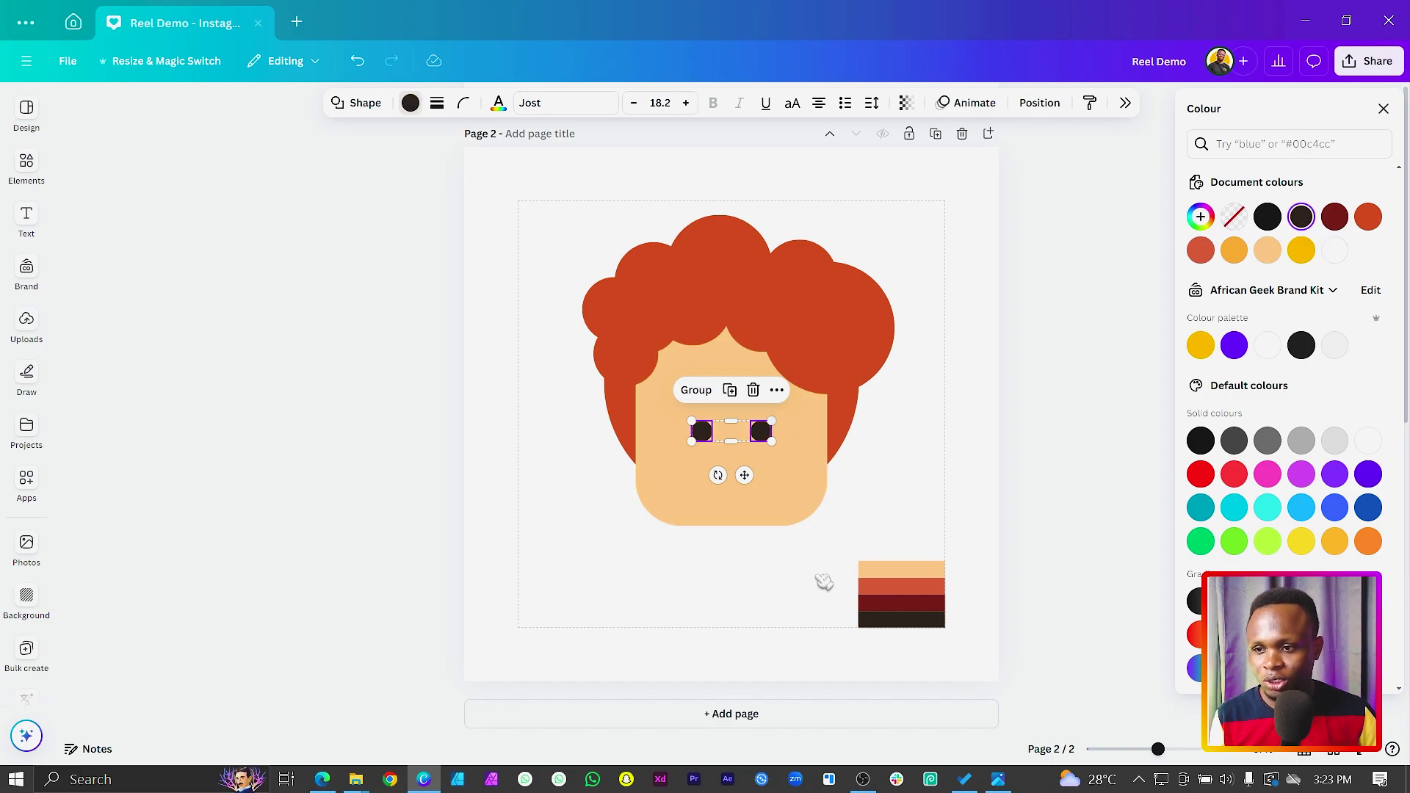
pyautogui.click(646, 570)
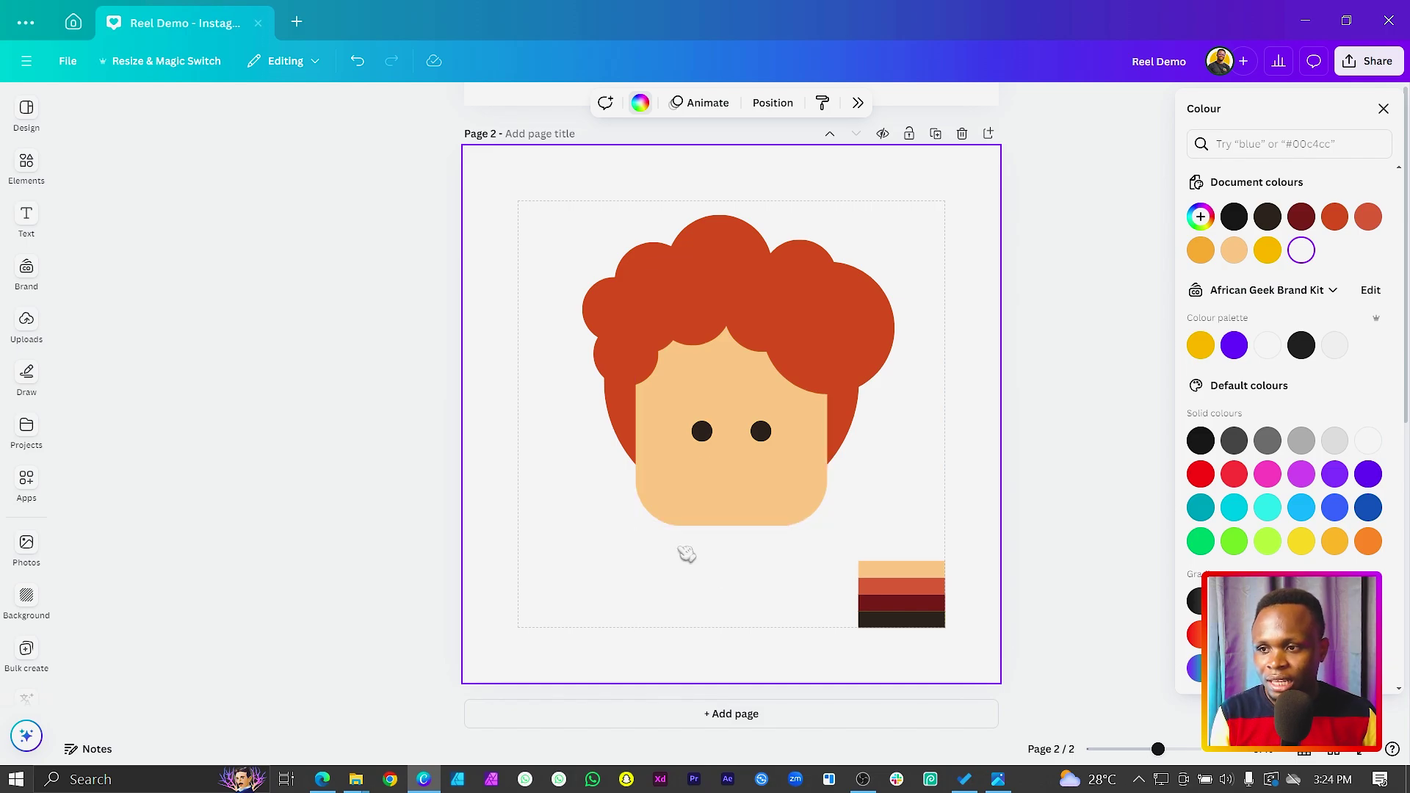
# Search the elements for "triangle", add the upright triangle shape, and place it at nose size centred just below the eyes.
pyautogui.click(27, 163)
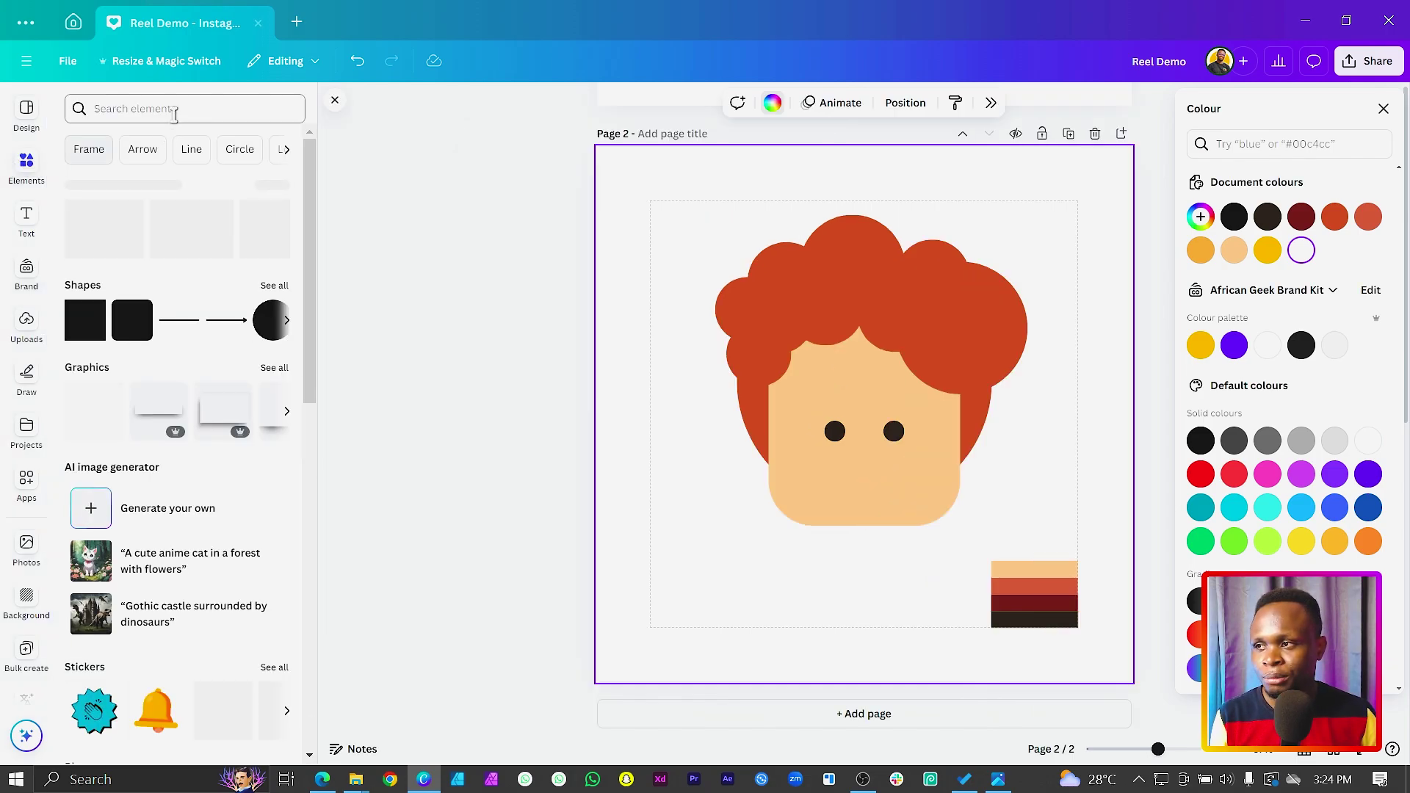
pyautogui.click(174, 110)
pyautogui.write('triangle')
pyautogui.press('Return')
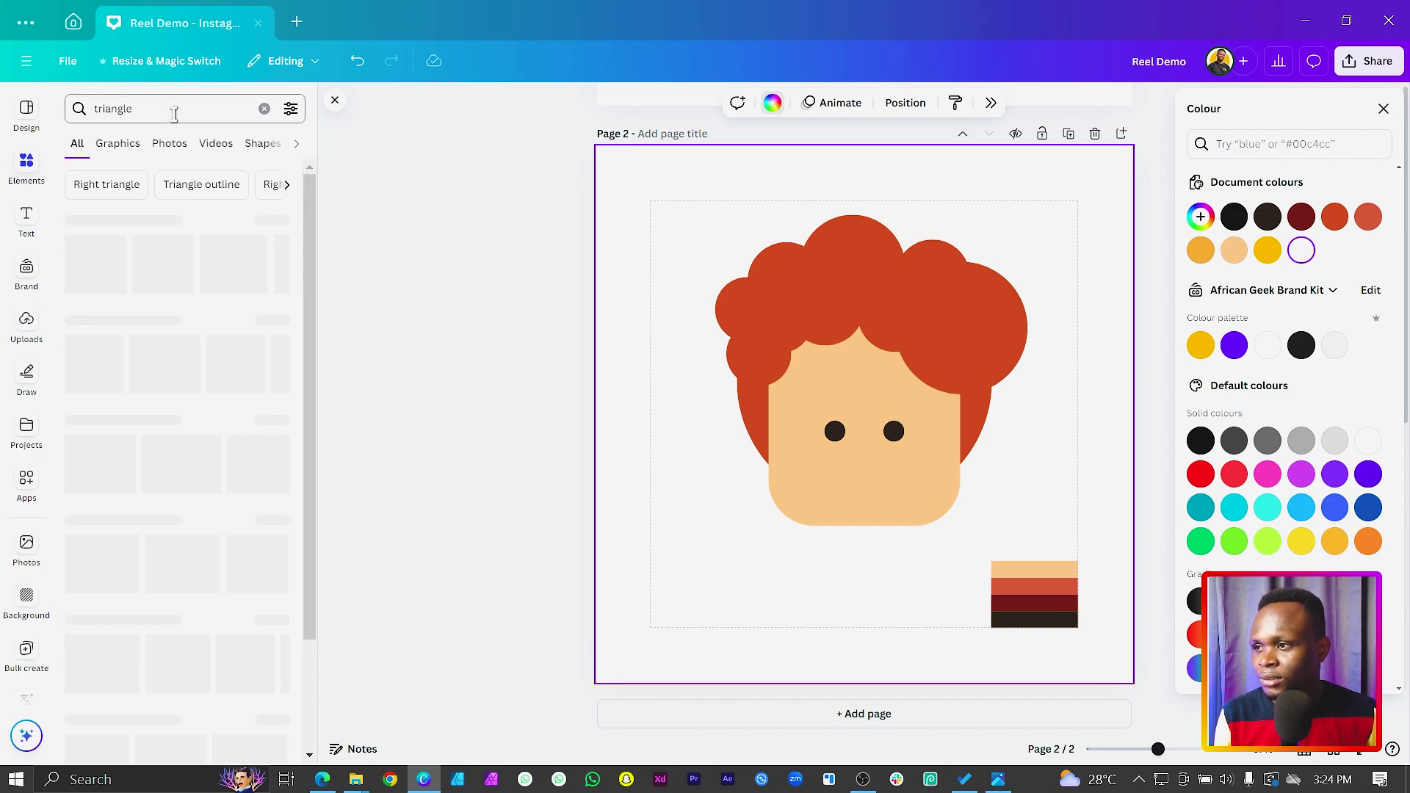
pyautogui.click(86, 269)
pyautogui.moveTo(779, 343); pyautogui.dragTo(845, 407)
pyautogui.moveTo(878, 456); pyautogui.dragTo(873, 489)
# Round the nose triangle's corners to 11 and recolour it in the orange-red of the hair.
pyautogui.click(782, 103)
pyautogui.moveTo(721, 164); pyautogui.dragTo(723, 165)
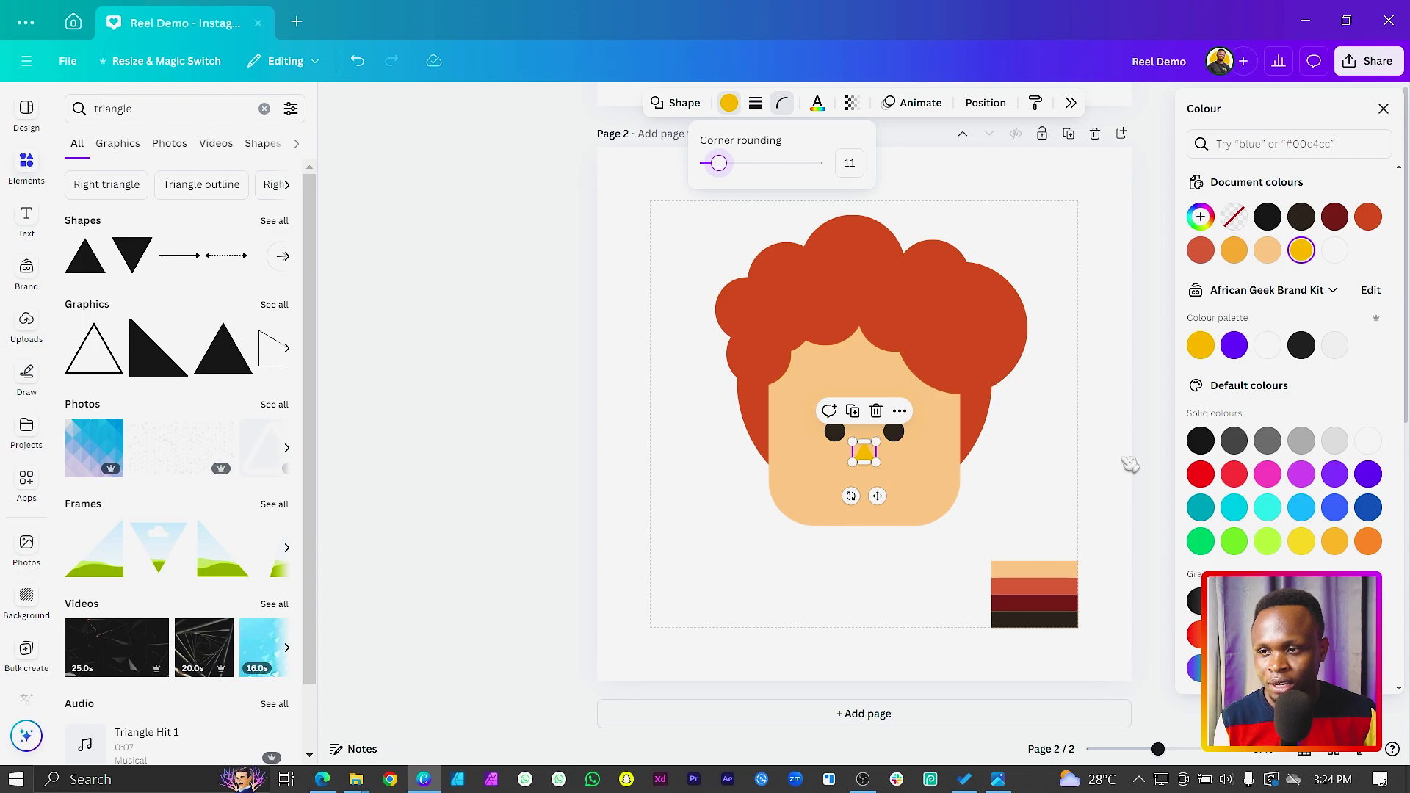
pyautogui.click(1368, 217)
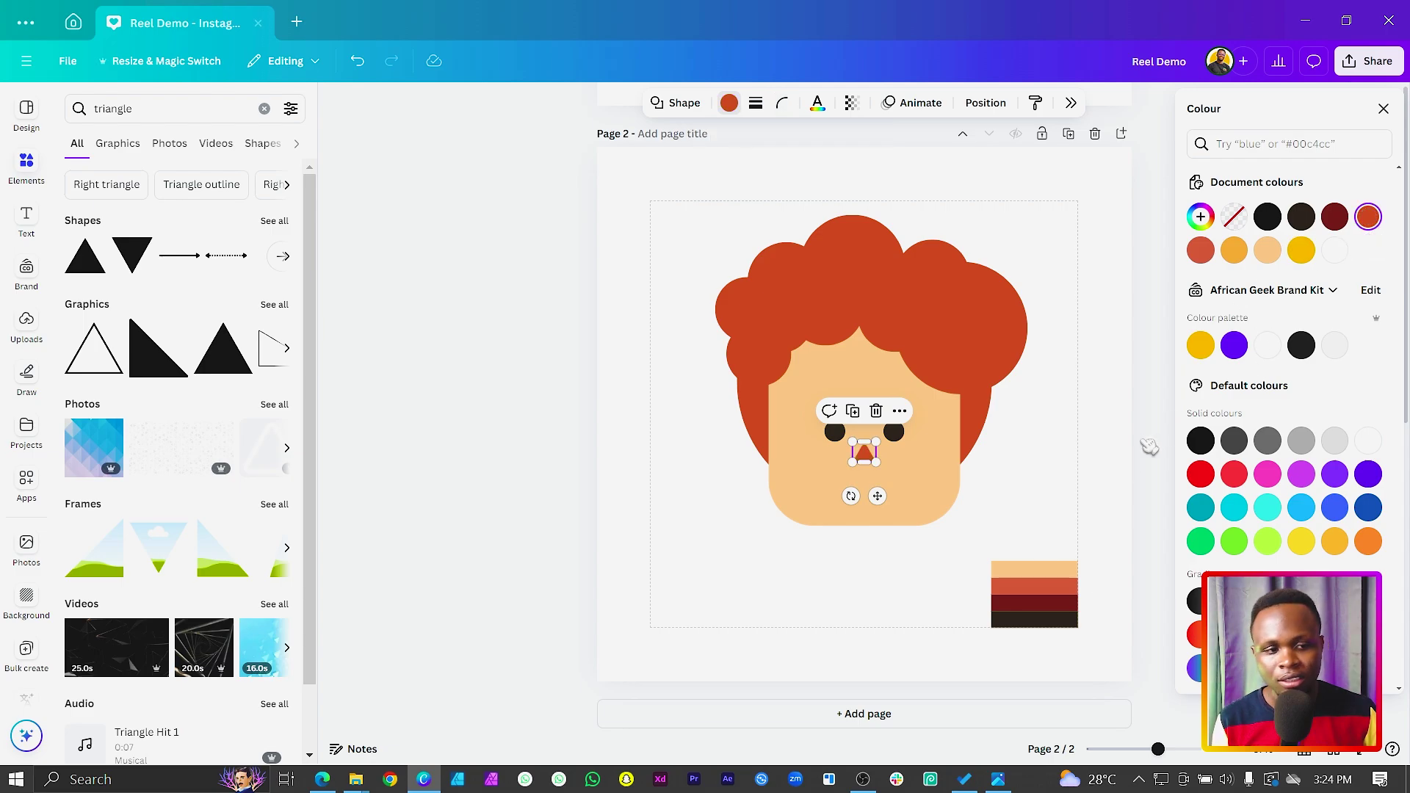
pyautogui.click(747, 596)
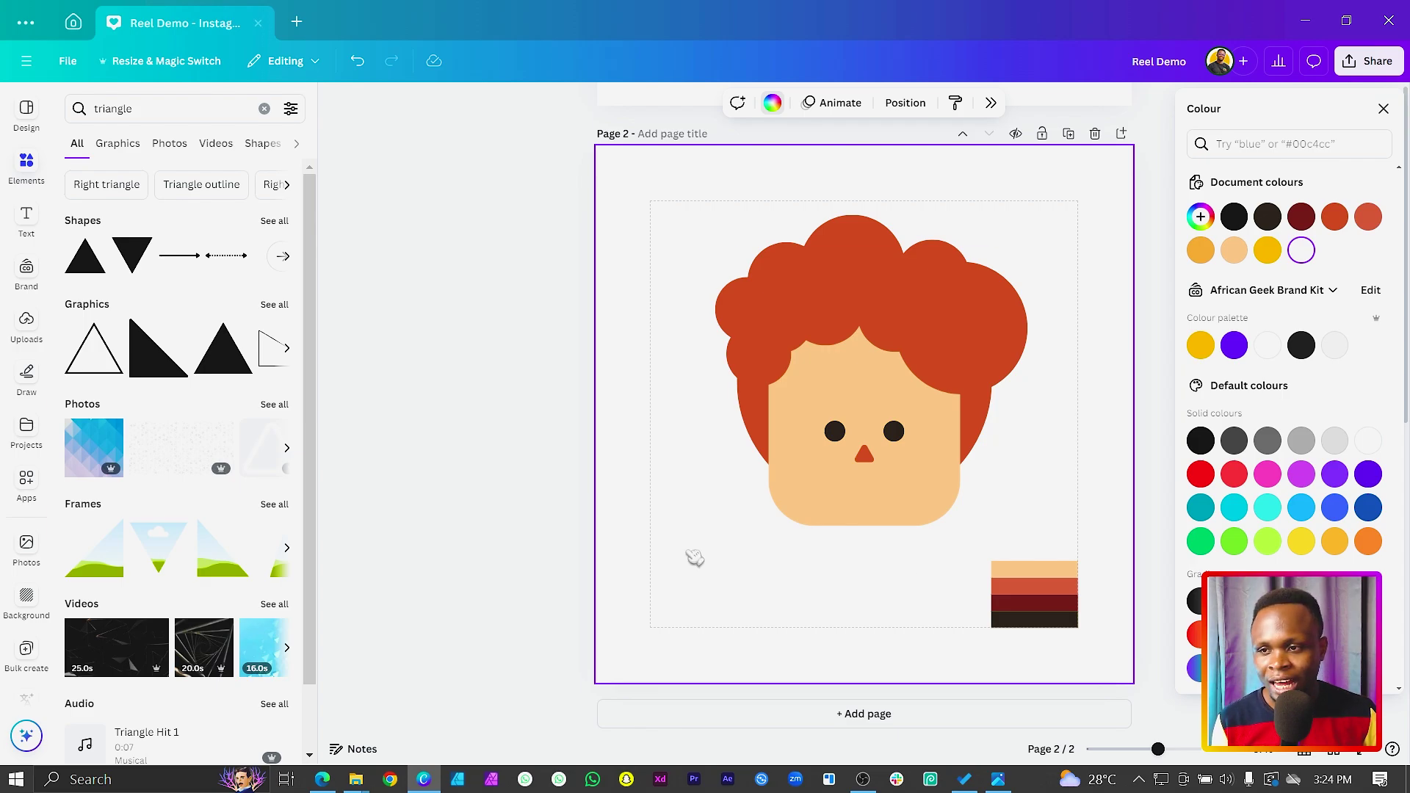
# Duplicate the left eye circle and place the copy centred below the nose as the mouth.
pyautogui.click(837, 432)
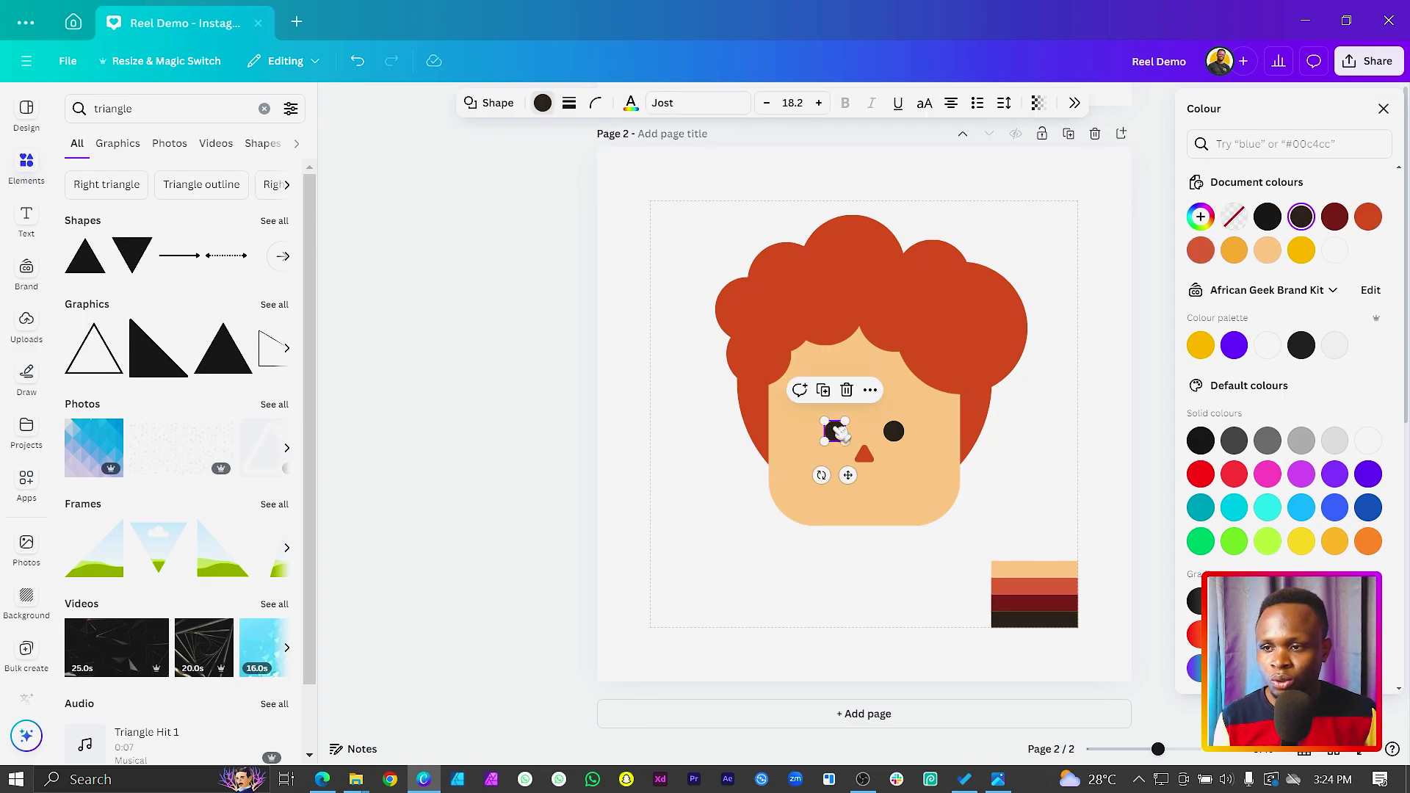
pyautogui.hotkey('ctrl', 'd')
pyautogui.moveTo(855, 445); pyautogui.dragTo(869, 500)
pyautogui.click(850, 568)
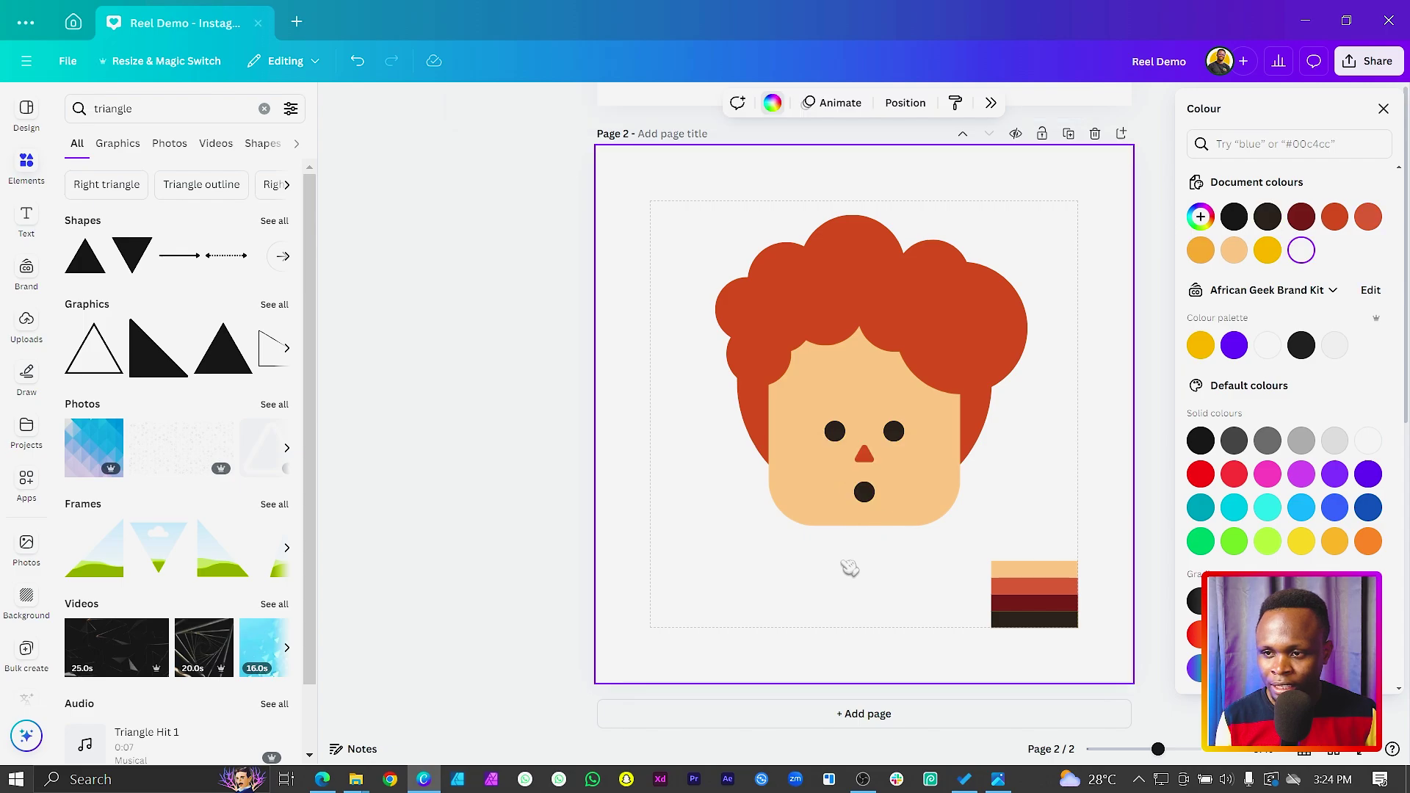
# Change the mouth circle into the flat-edged shape with one rounded side.
pyautogui.click(869, 492)
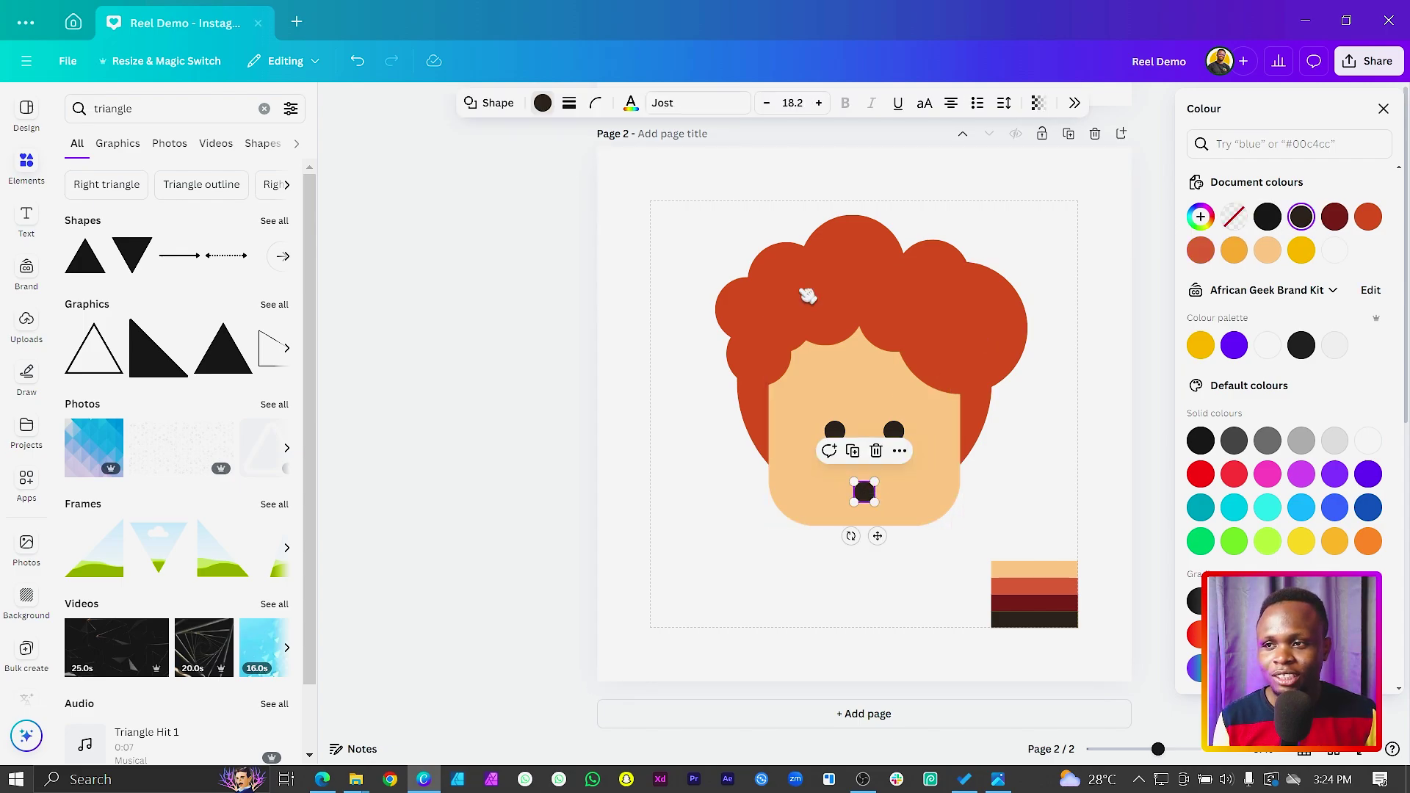
pyautogui.click(498, 104)
pyautogui.scroll(-4, 1293, 434)
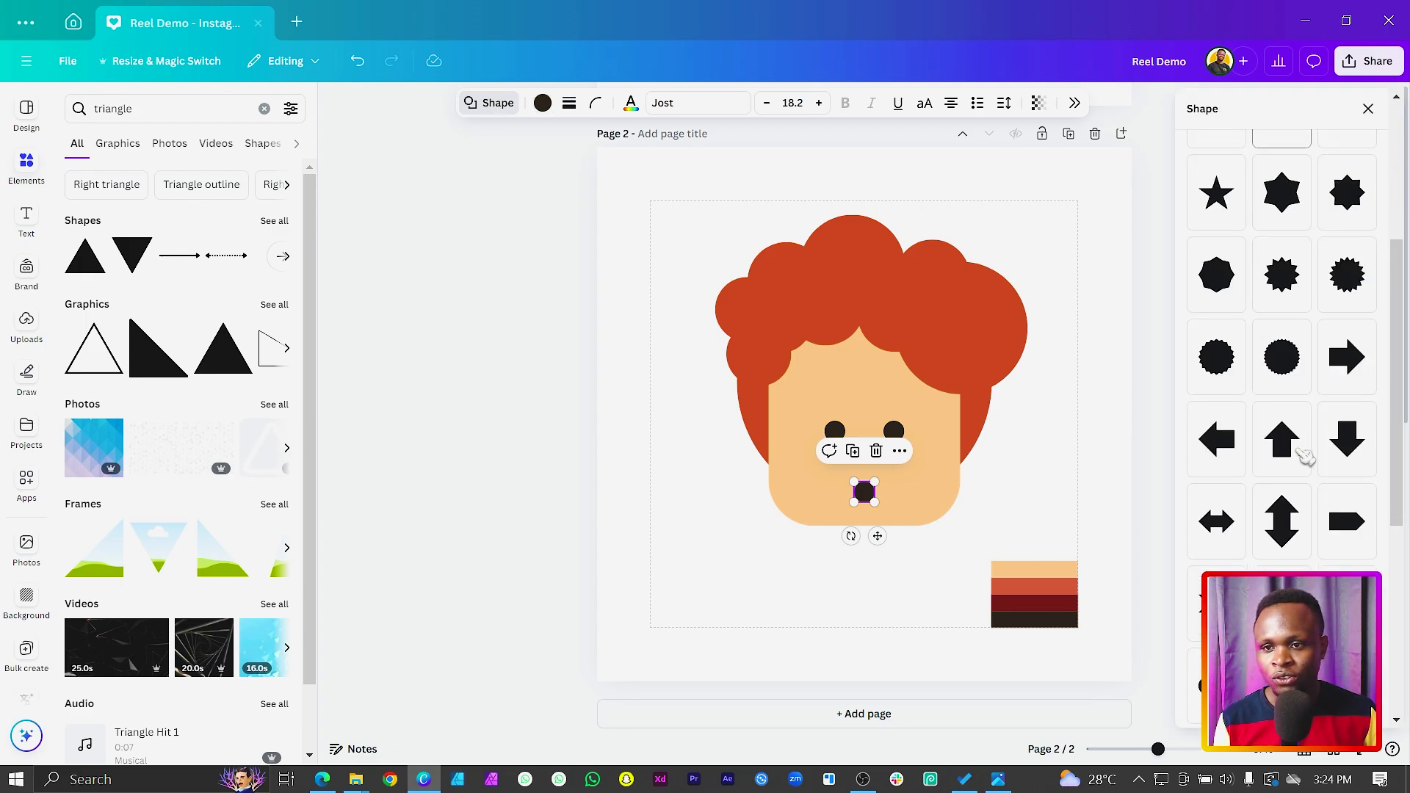
pyautogui.scroll(-5, 1306, 457)
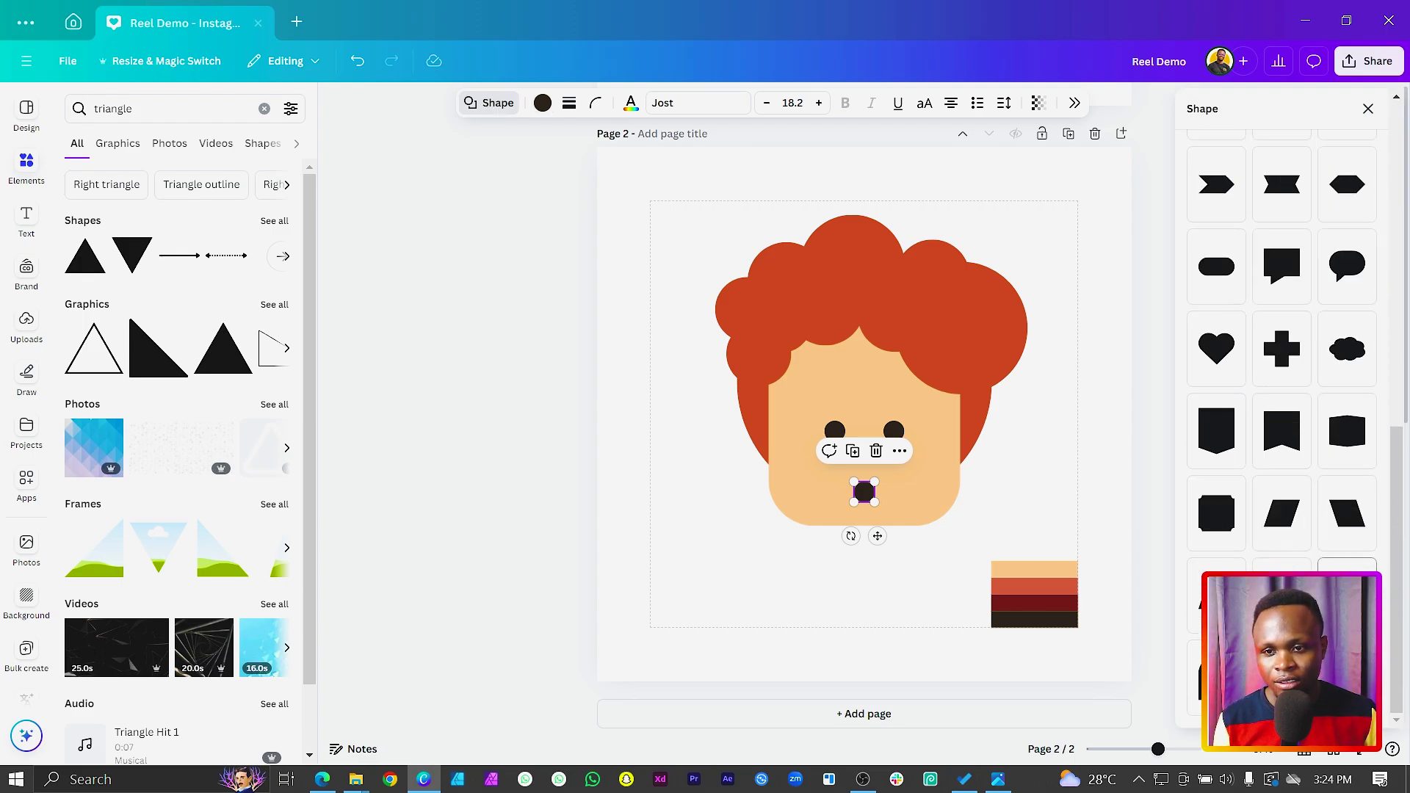
pyautogui.click(1347, 595)
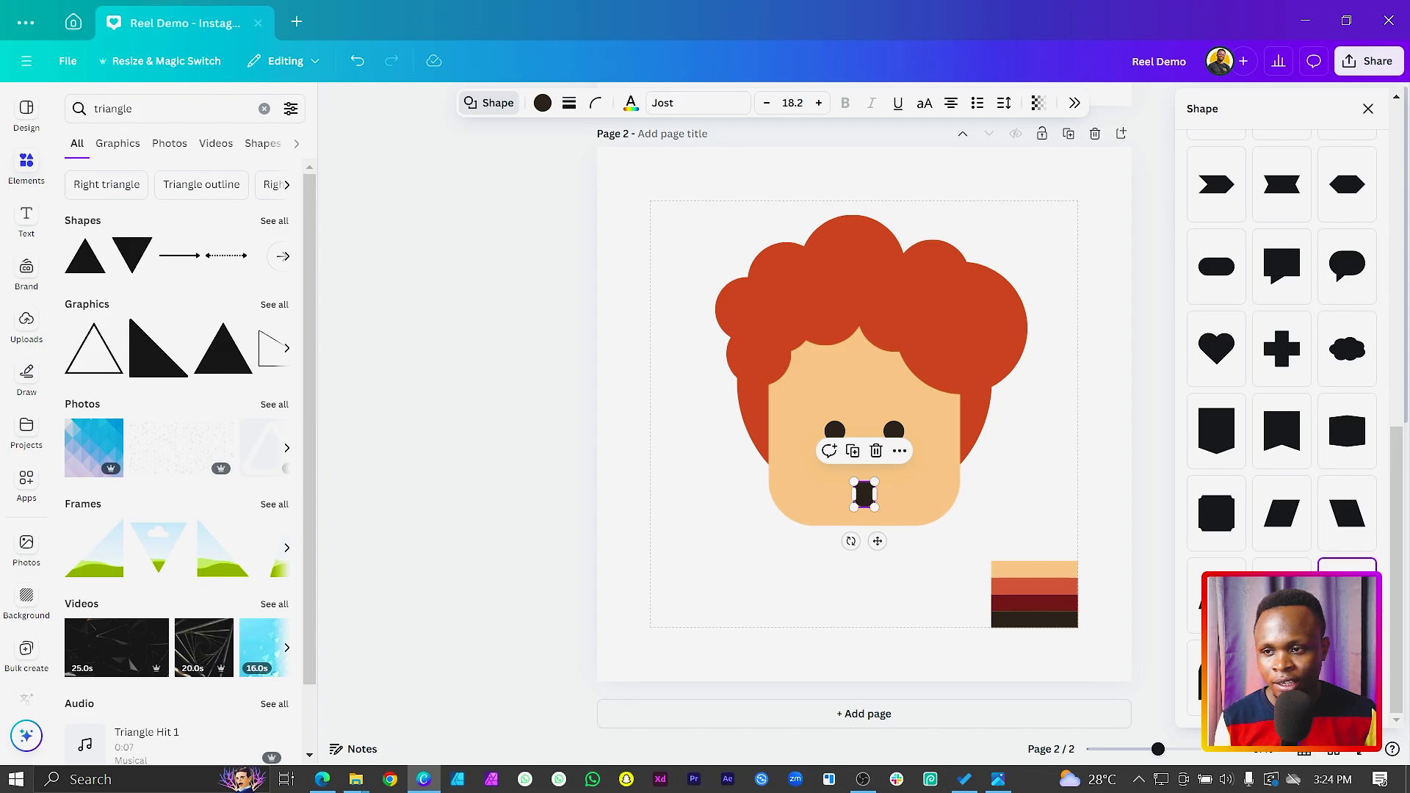
pyautogui.click(817, 634)
# Resize the mouth to a shallower shape of about 48 by 38.5 px.
pyautogui.click(860, 498)
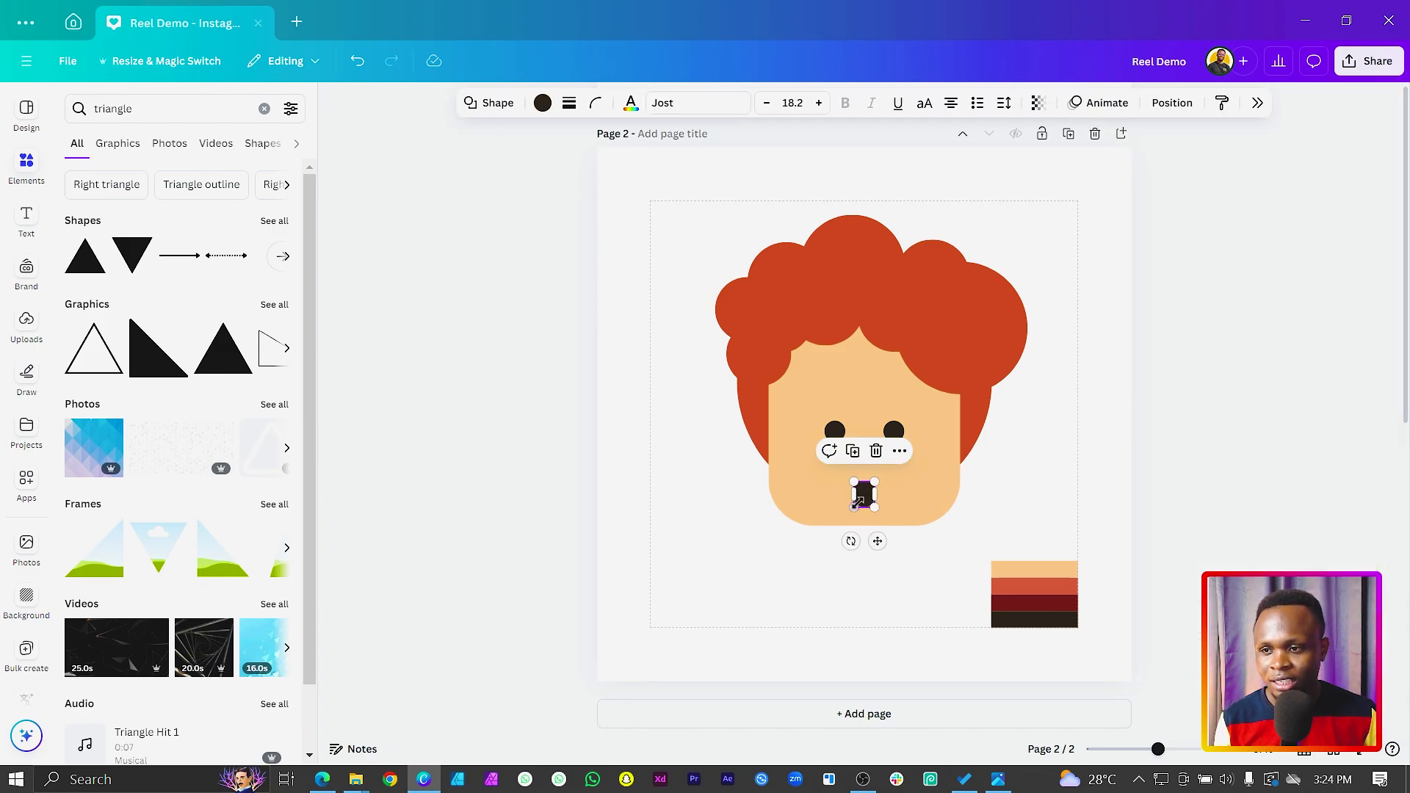
pyautogui.moveTo(863, 508); pyautogui.dragTo(853, 491)
pyautogui.click(813, 567)
# Check the size and position settings of the mouth and the nose.
pyautogui.click(868, 496)
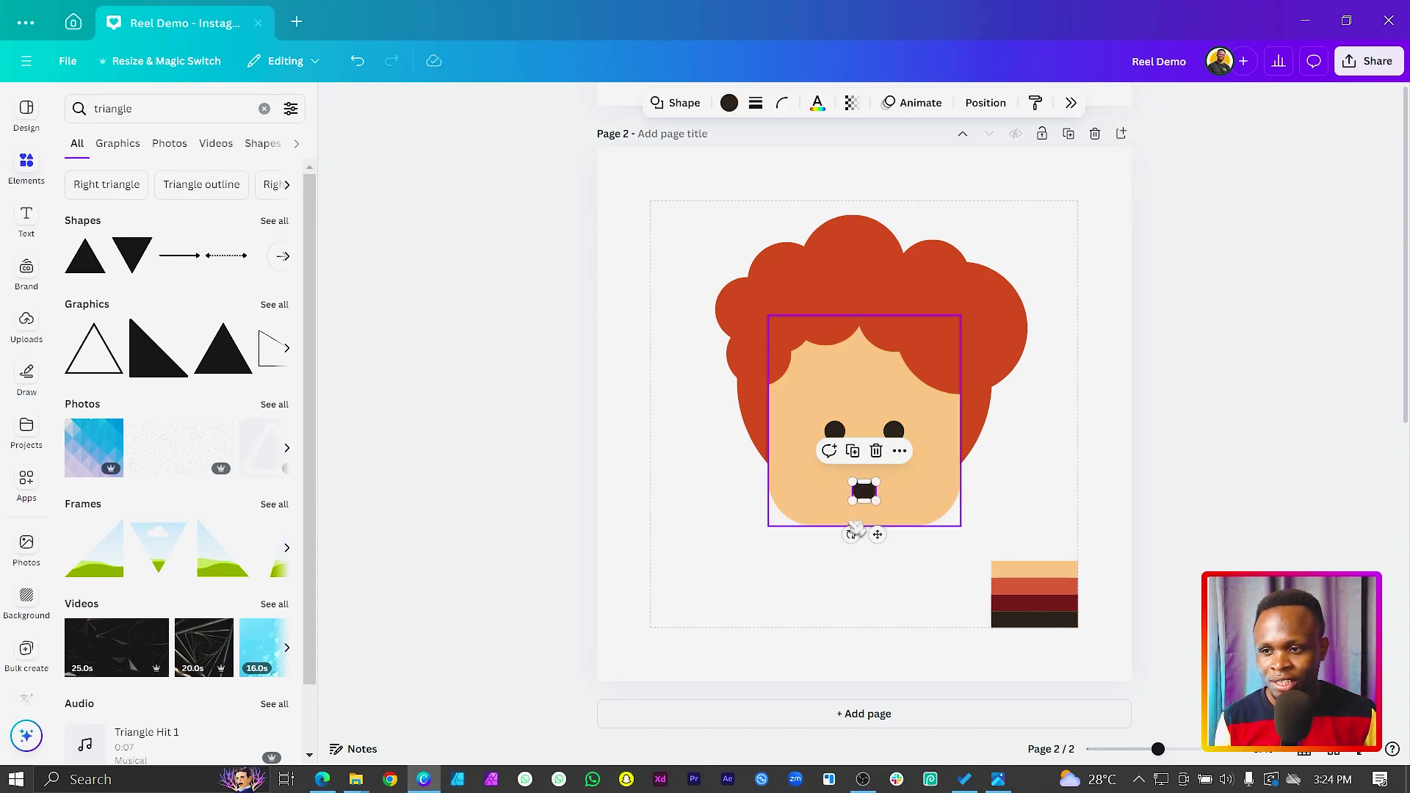
pyautogui.click(992, 103)
pyautogui.click(1236, 145)
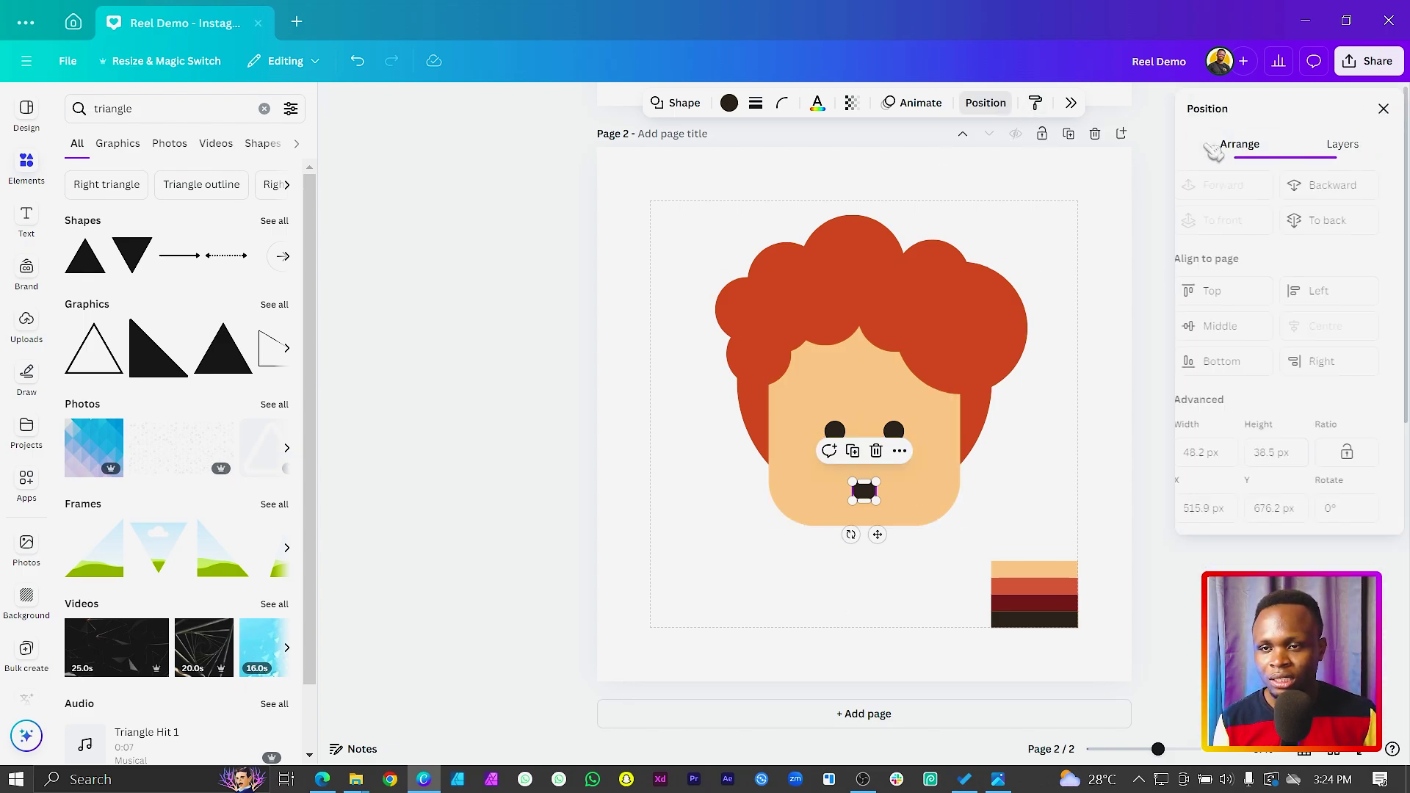
pyautogui.click(955, 538)
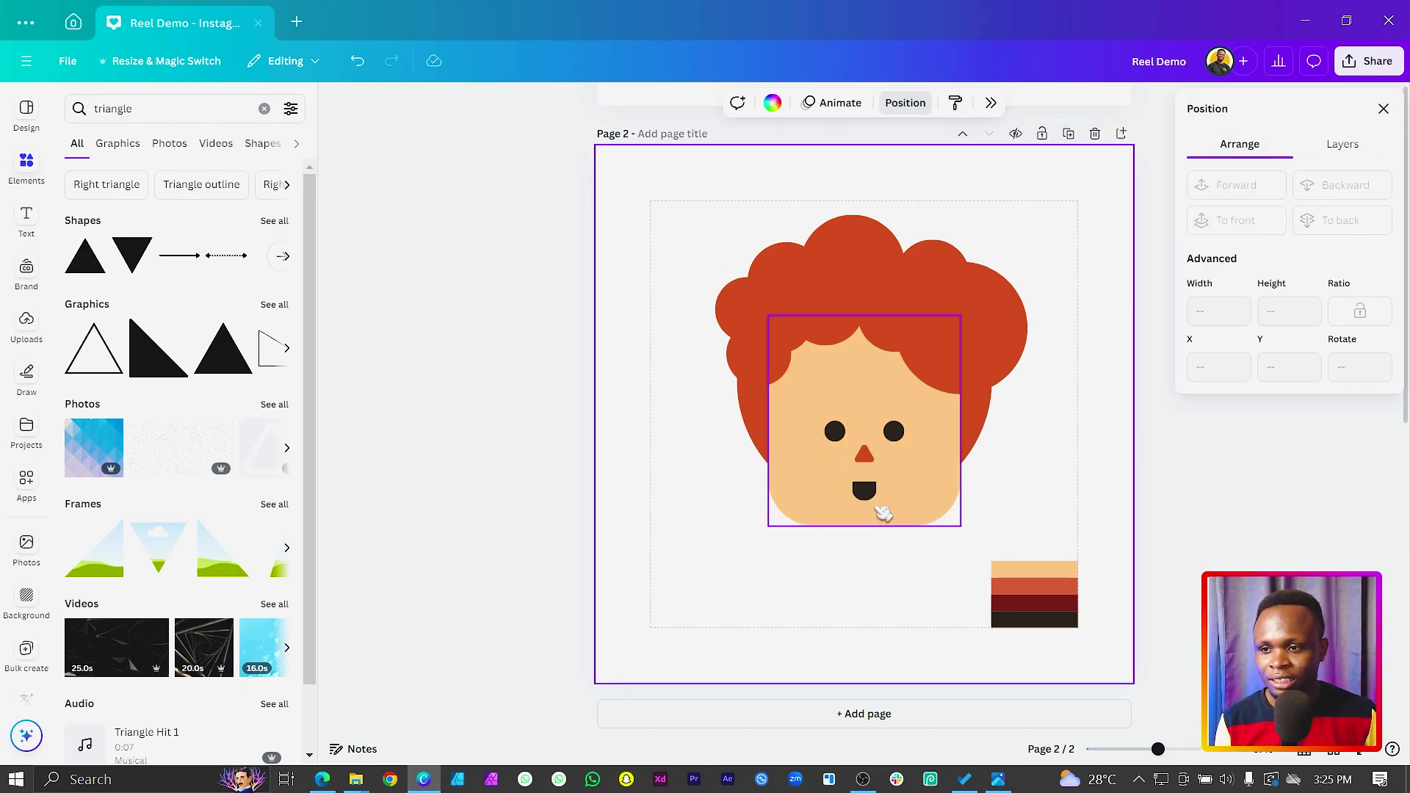
pyautogui.click(868, 462)
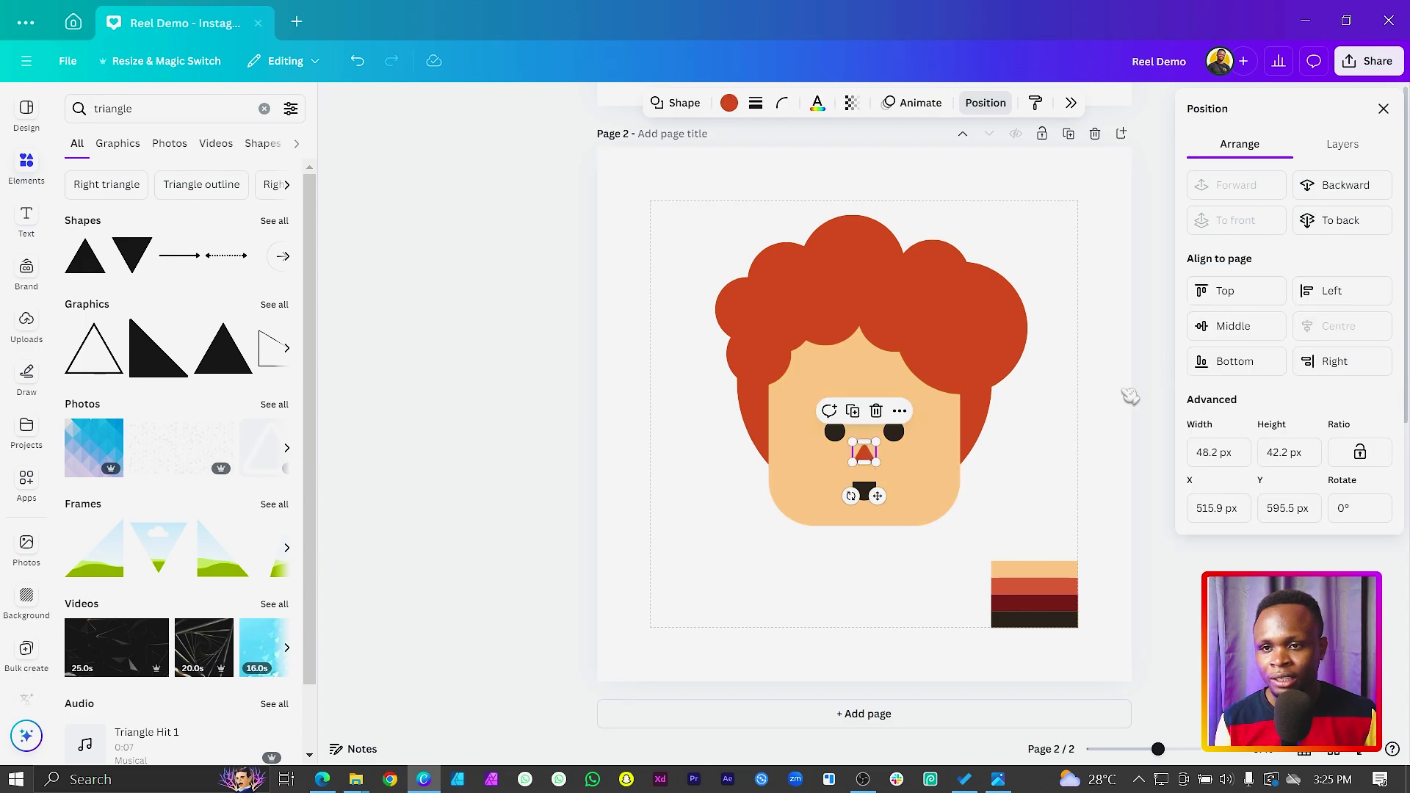
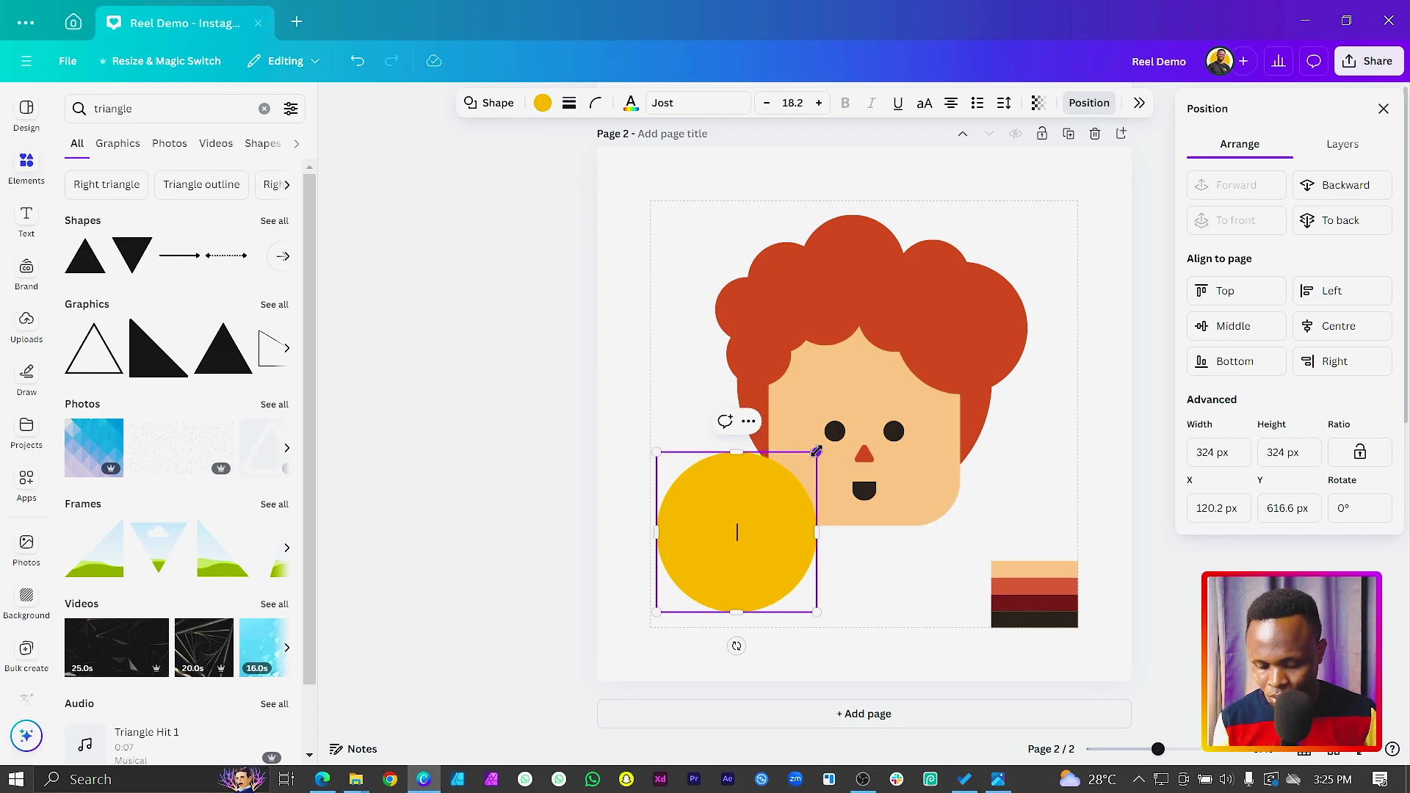
# Shrink the new yellow circle to about 98 px and place a duplicate of it to its lower right.
pyautogui.moveTo(817, 451); pyautogui.dragTo(761, 508)
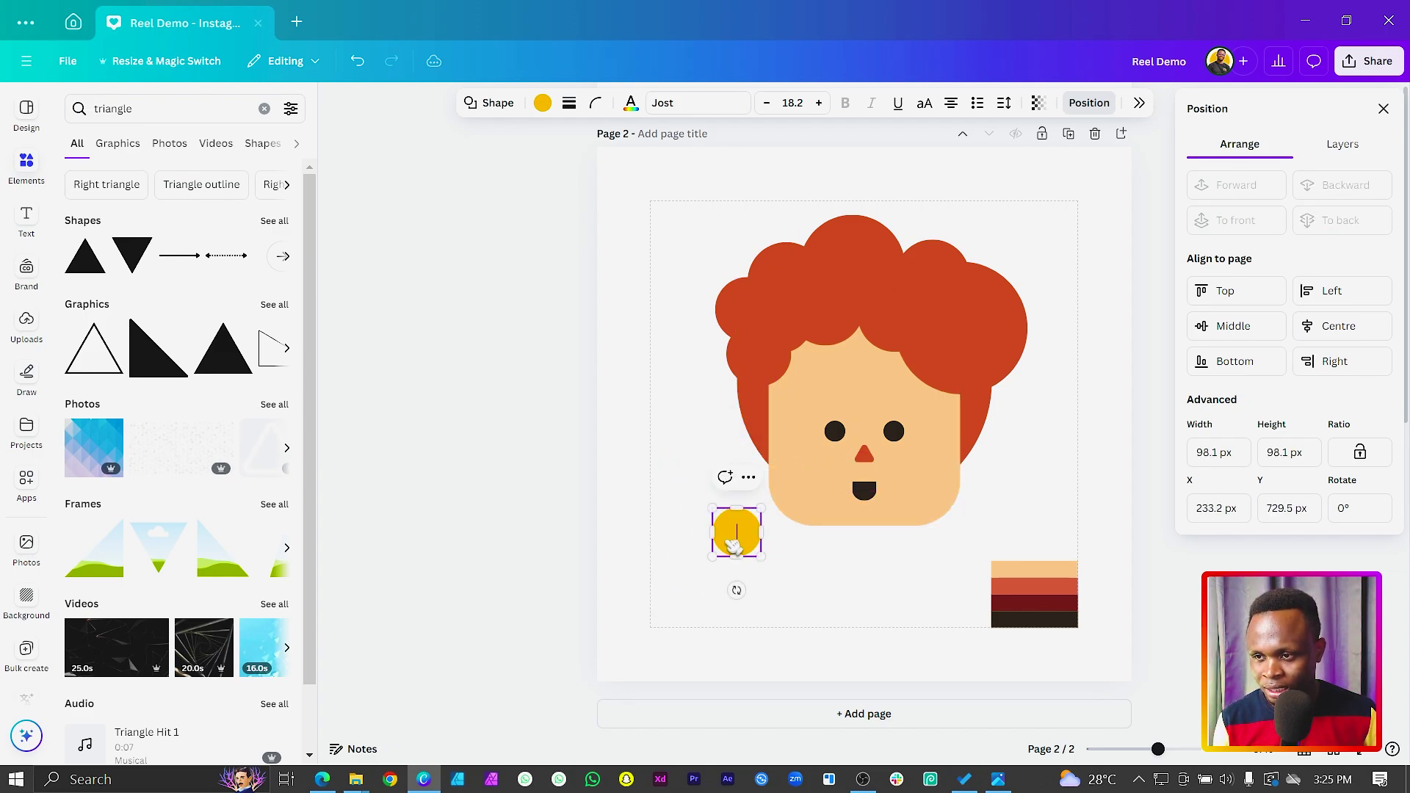
pyautogui.click(738, 543)
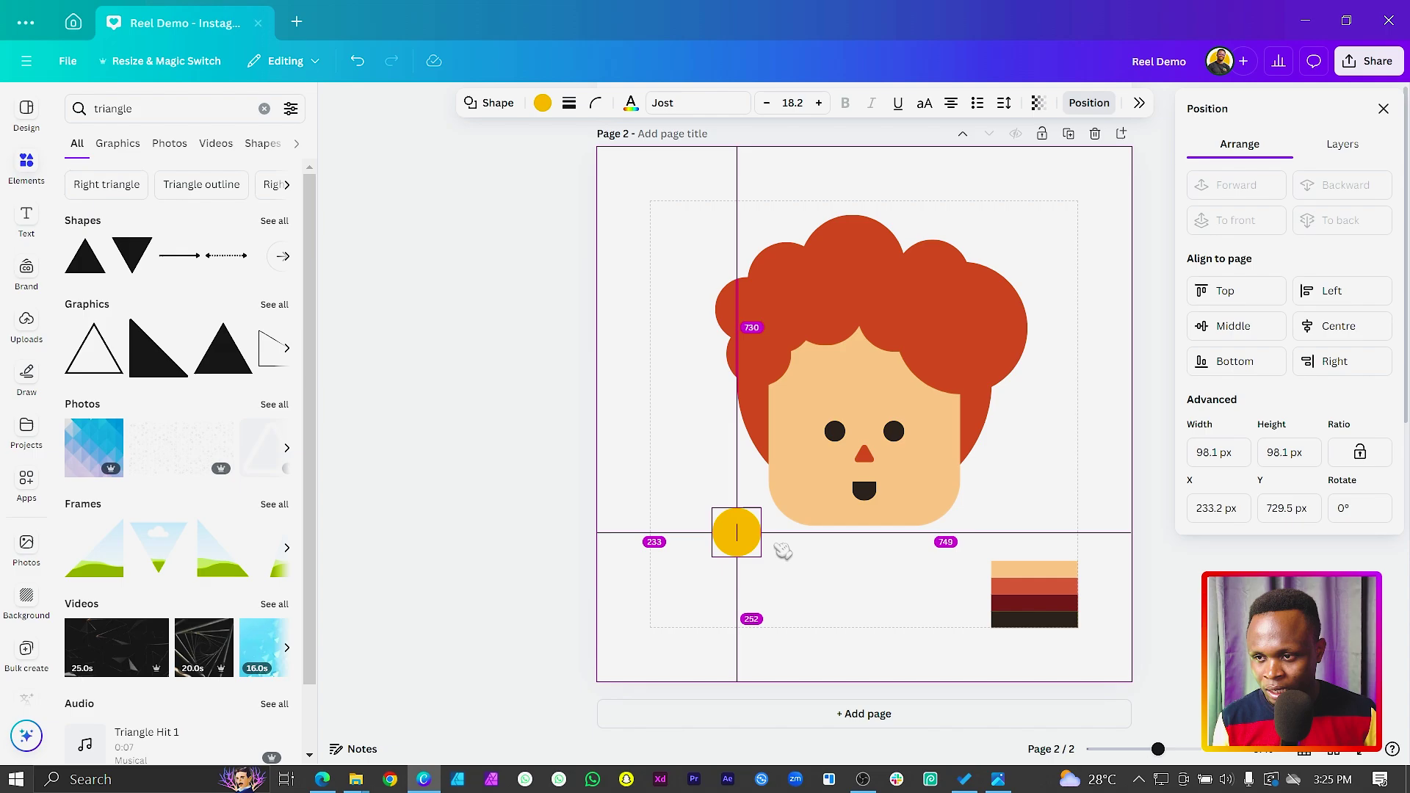
pyautogui.click(737, 545)
pyautogui.moveTo(737, 545); pyautogui.dragTo(786, 566)
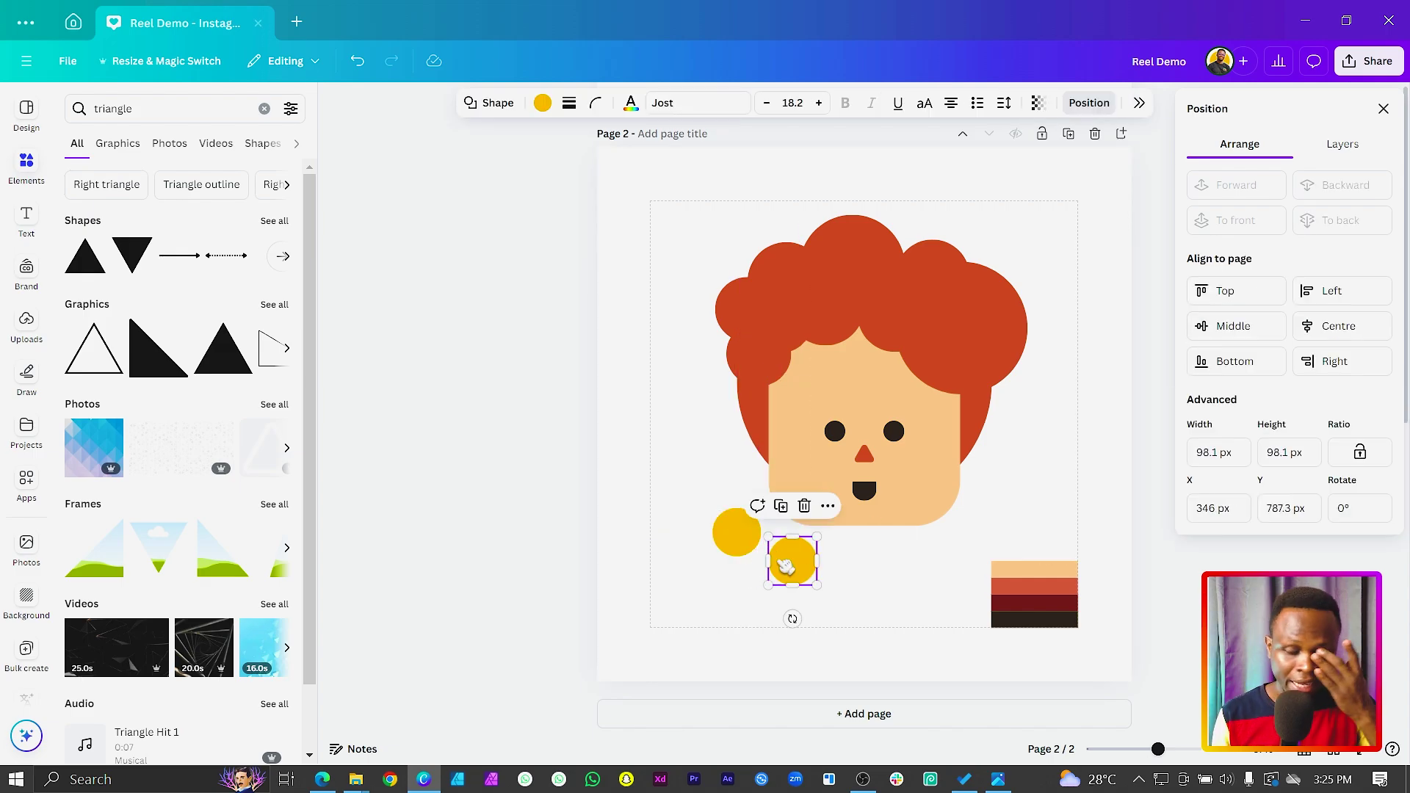
# Recolour the original yellow circle beside the chin with the peach skin colour #FECD91.
pyautogui.click(742, 533)
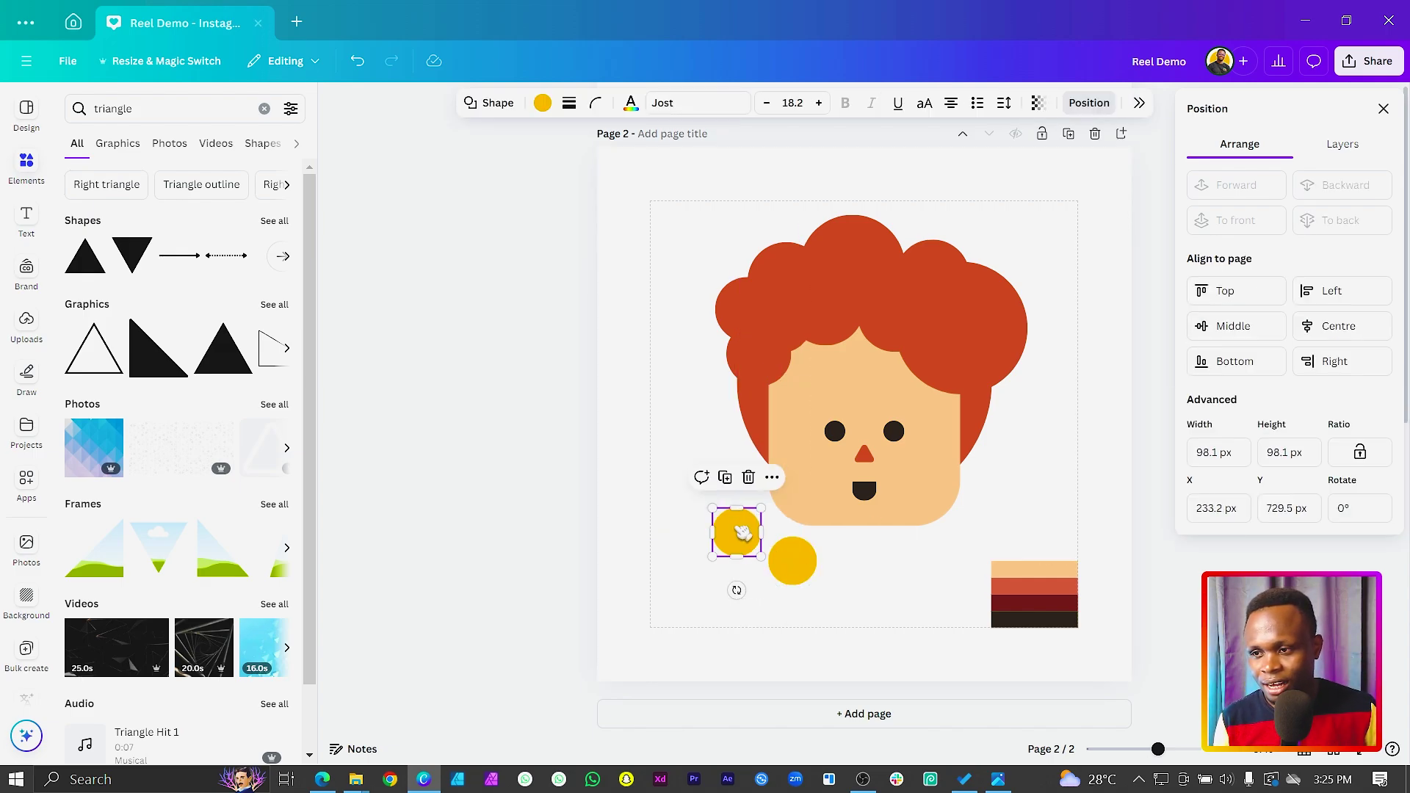
pyautogui.click(543, 103)
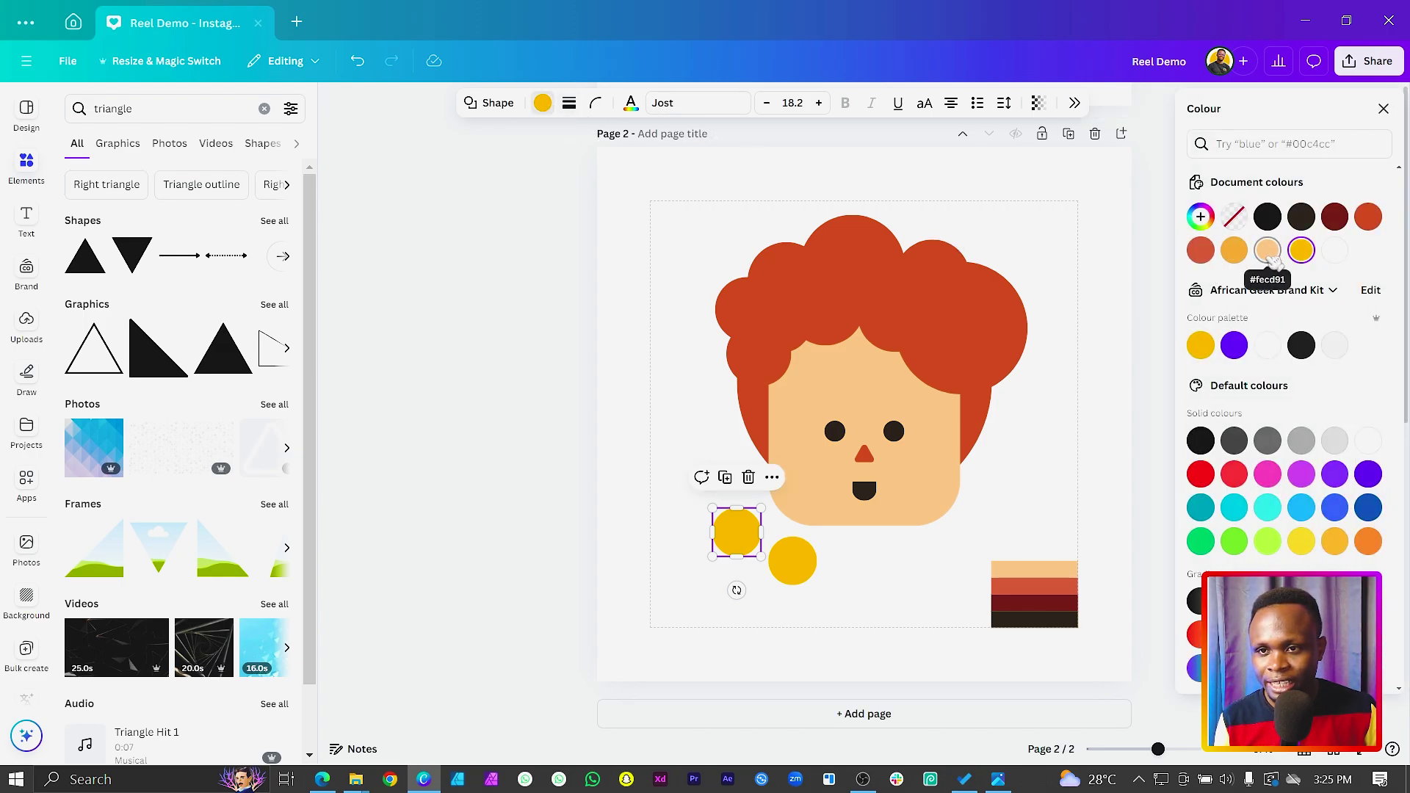
pyautogui.click(1268, 250)
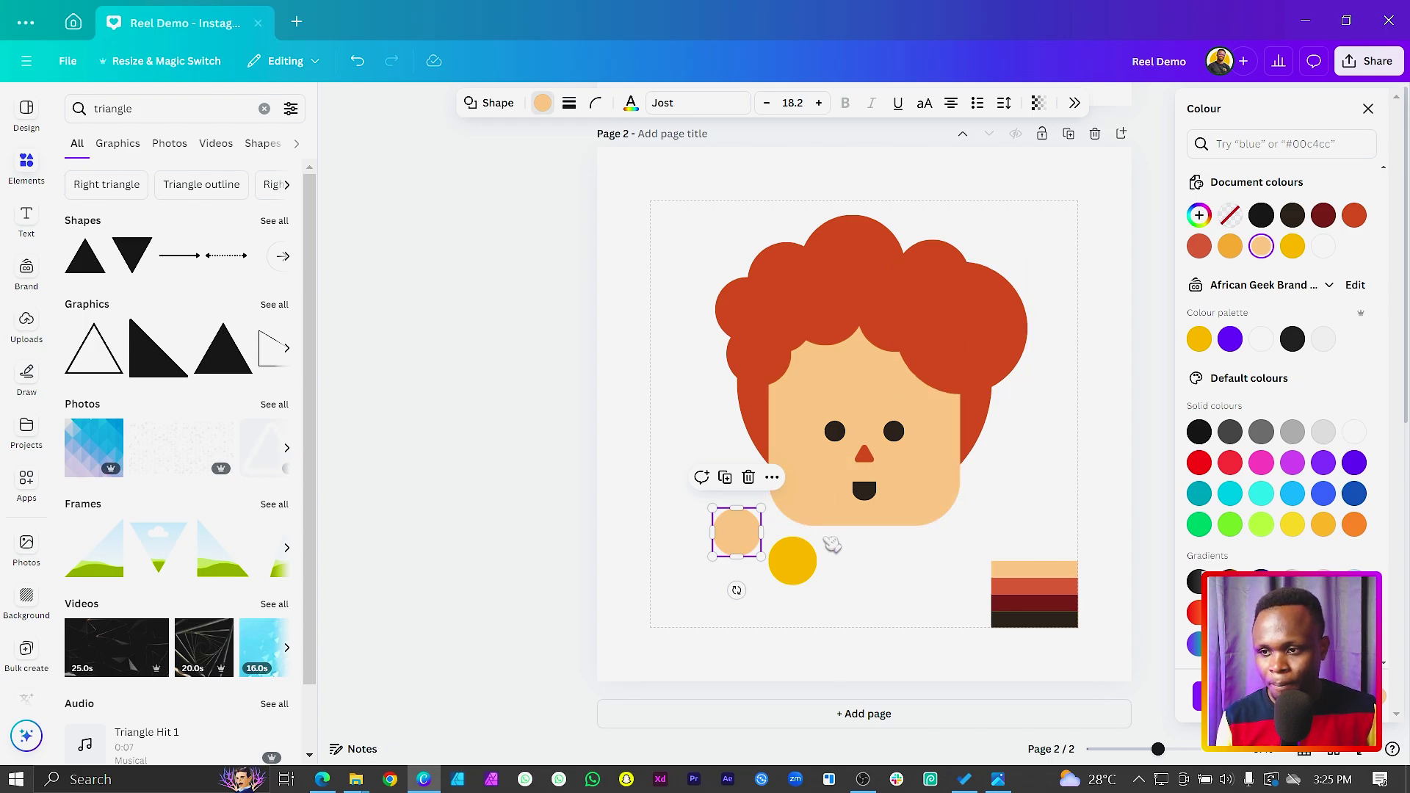
# Colour the duplicate circle a darker tan, #E4B377, and stack it exactly over the peach circle.
pyautogui.click(806, 565)
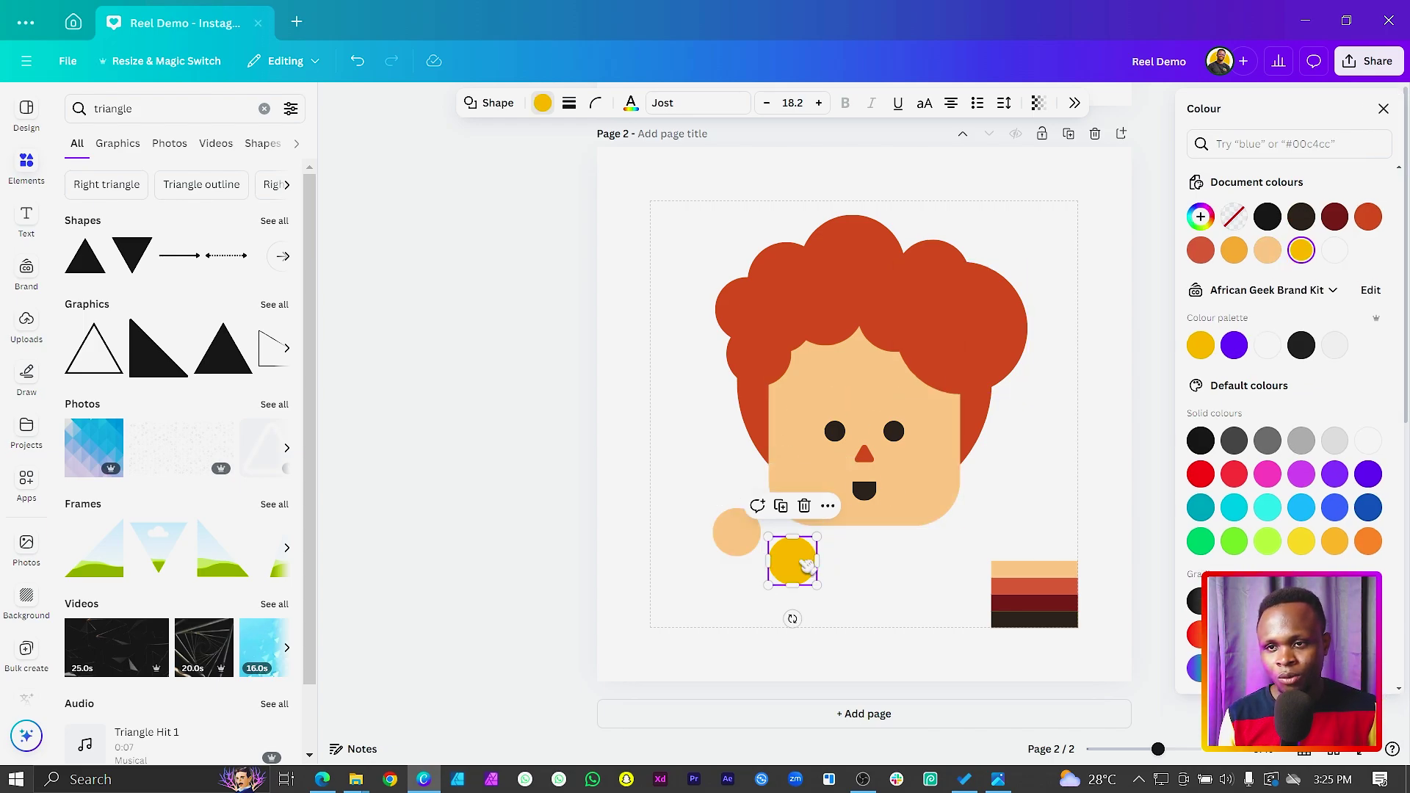
pyautogui.moveTo(806, 565); pyautogui.dragTo(794, 565)
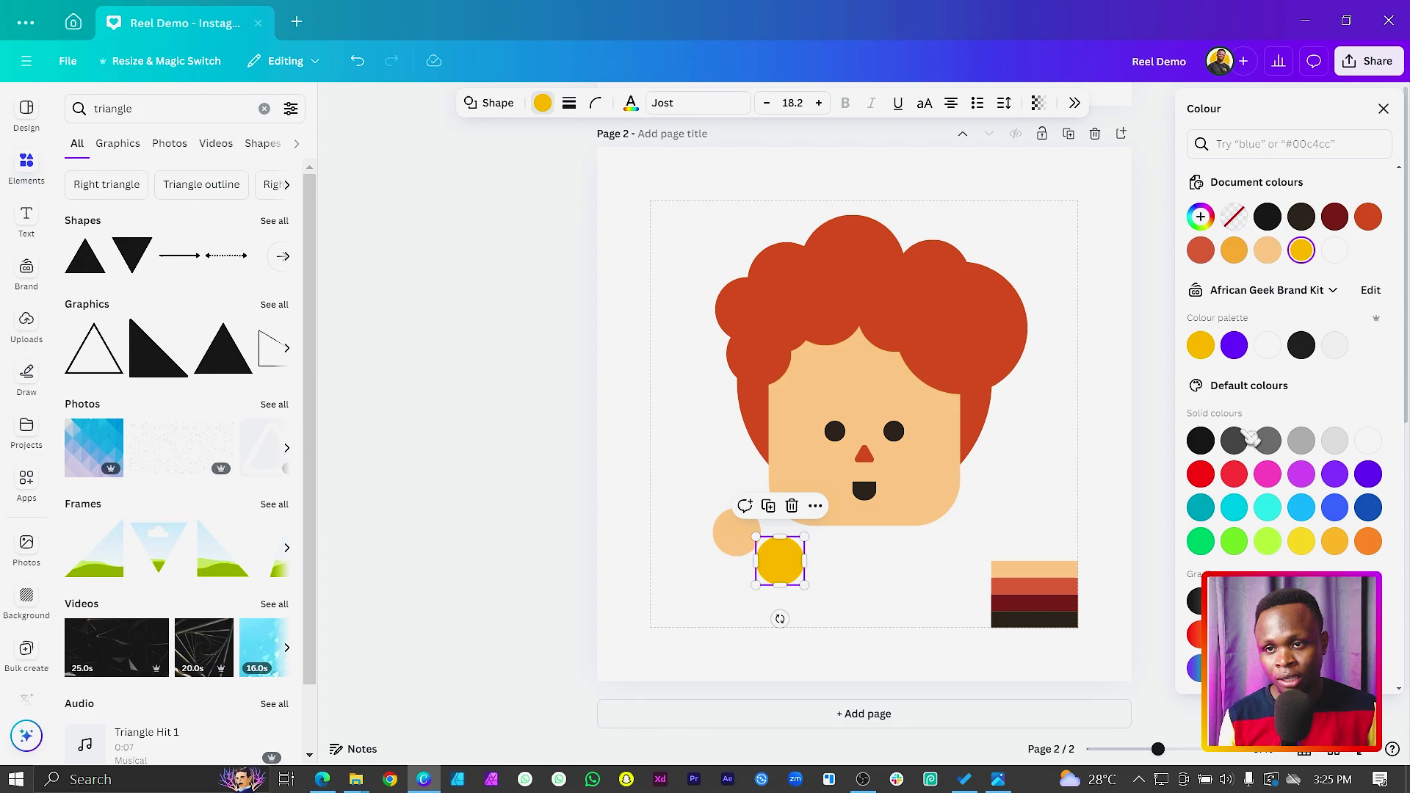
pyautogui.click(1269, 252)
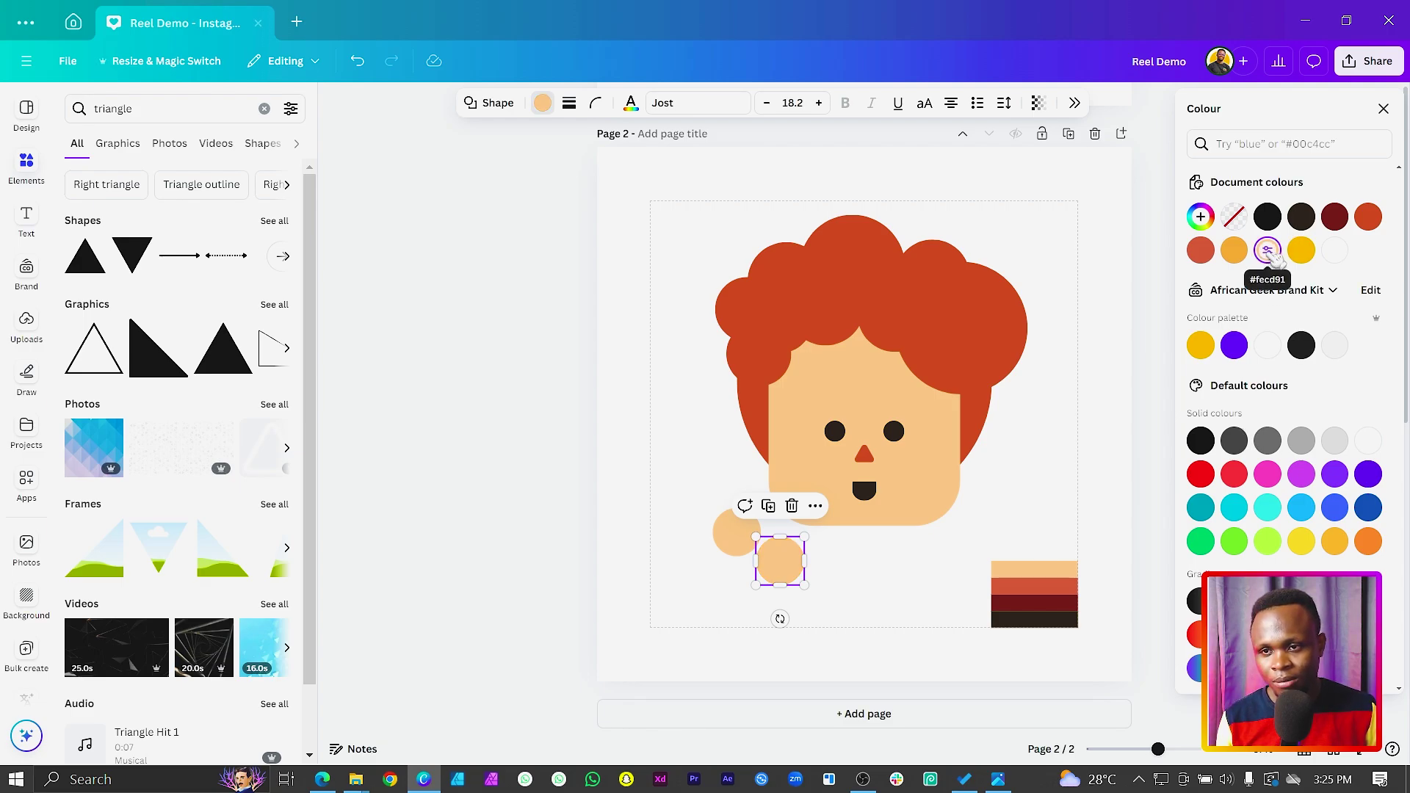
pyautogui.click(1202, 218)
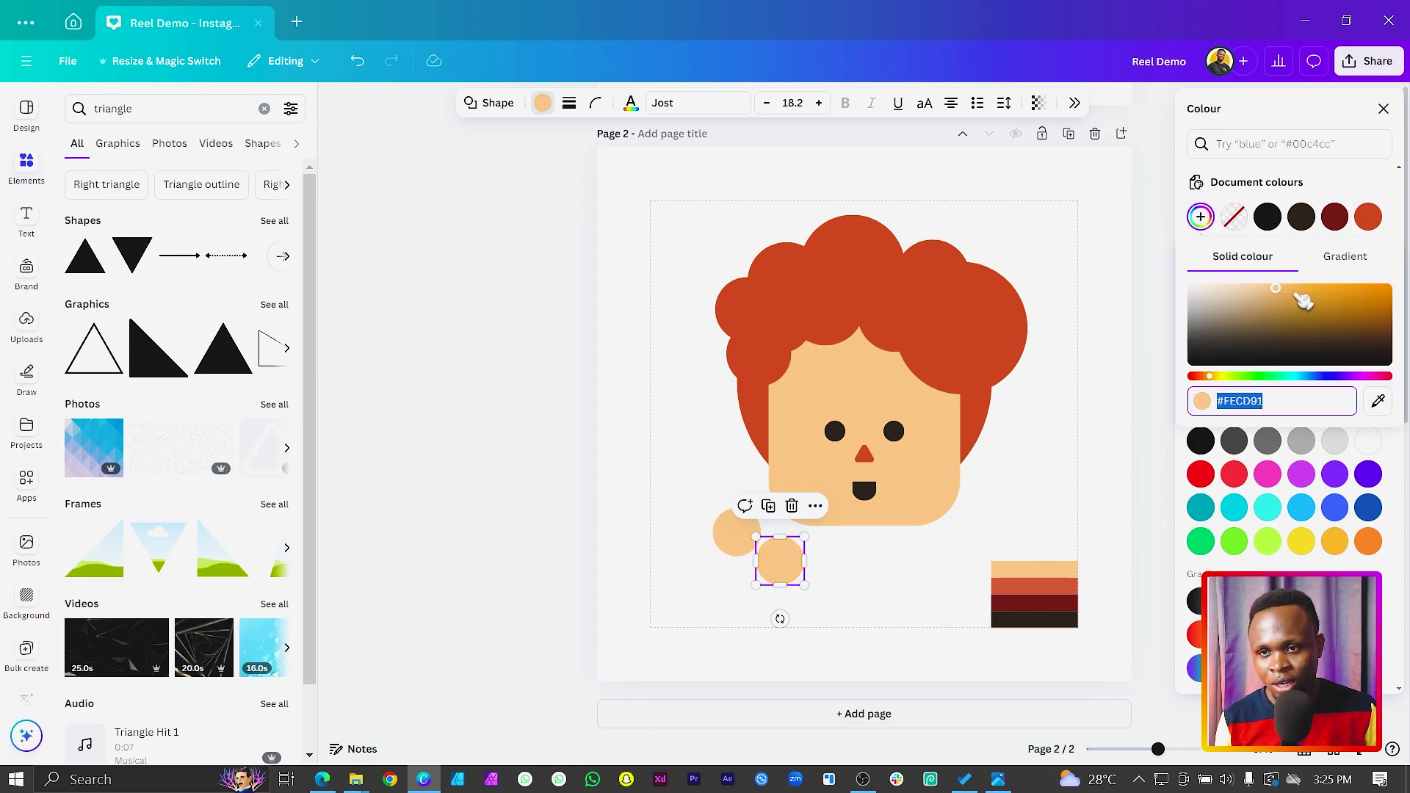
pyautogui.click(1274, 292)
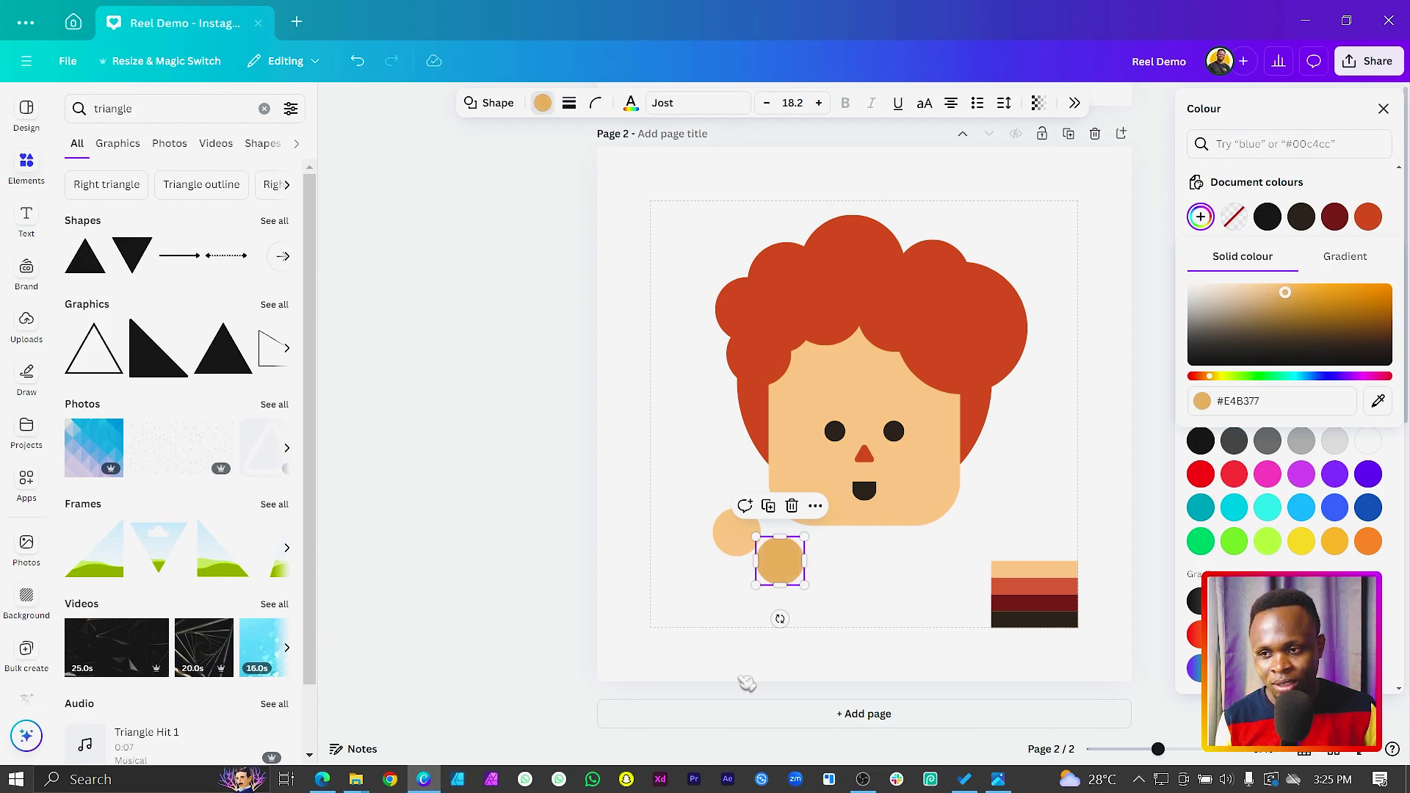
pyautogui.moveTo(781, 562); pyautogui.dragTo(746, 547)
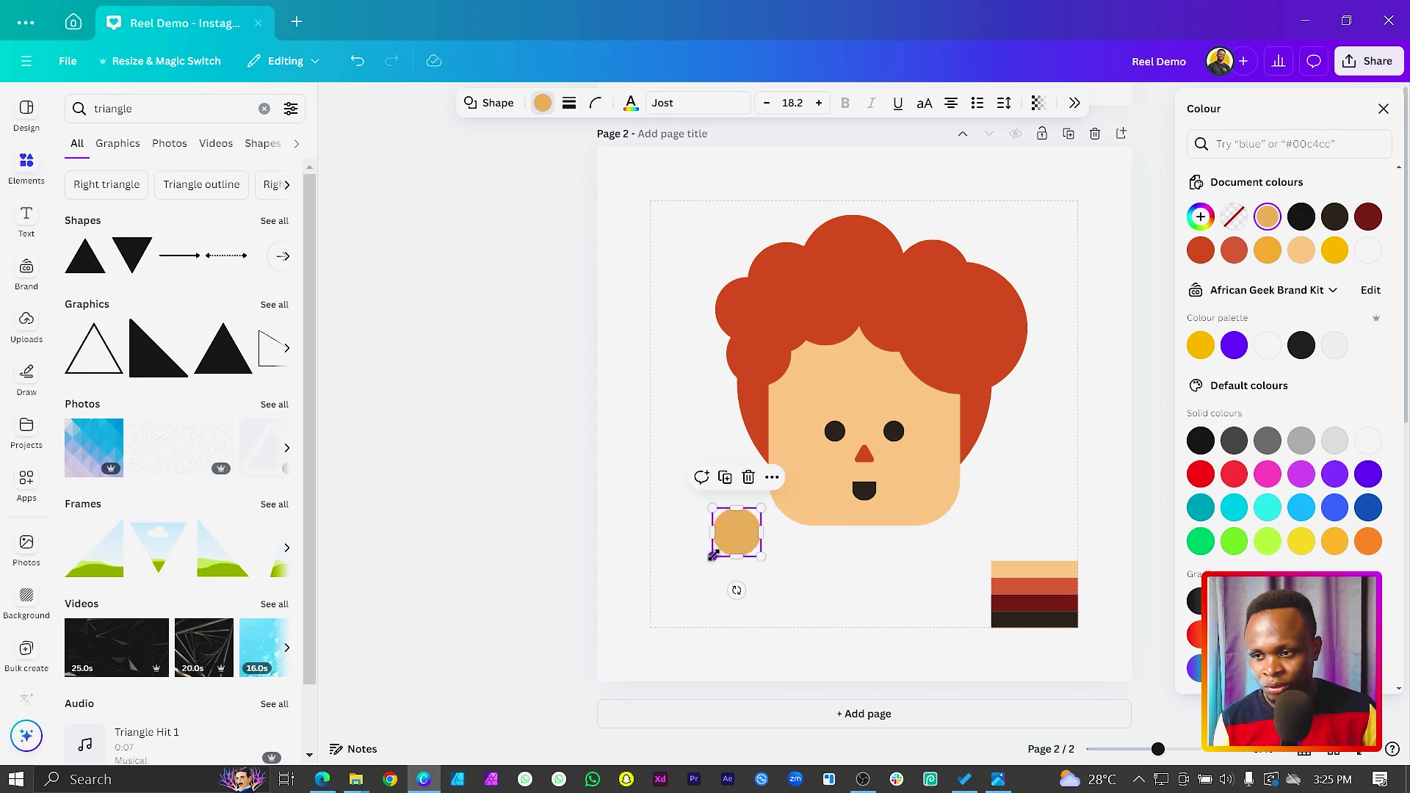
# Shrink the tan inner circle into an ear shape and place a mirrored duplicate of the two-circle pair to its lower right.
pyautogui.moveTo(712, 556); pyautogui.dragTo(743, 537)
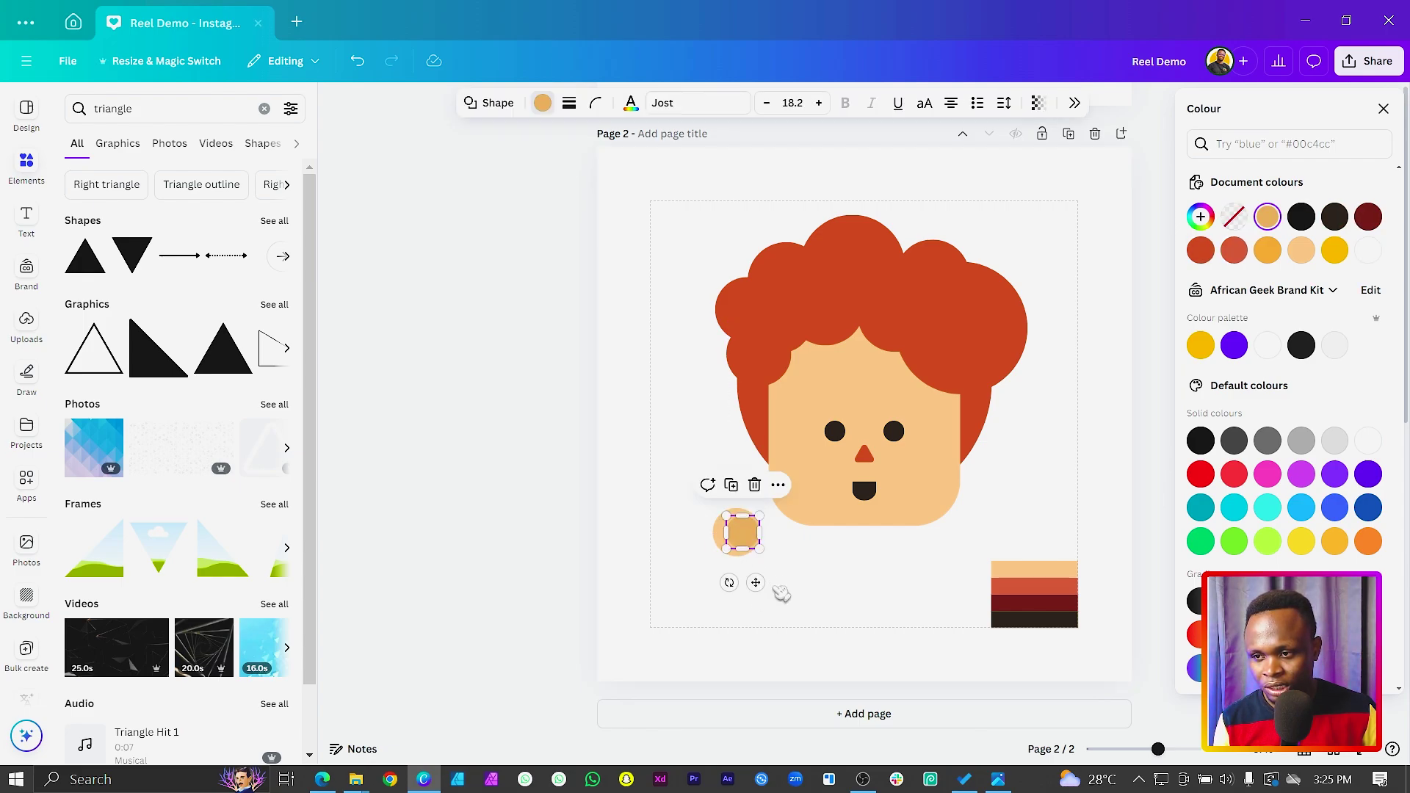
pyautogui.moveTo(777, 597); pyautogui.dragTo(672, 514)
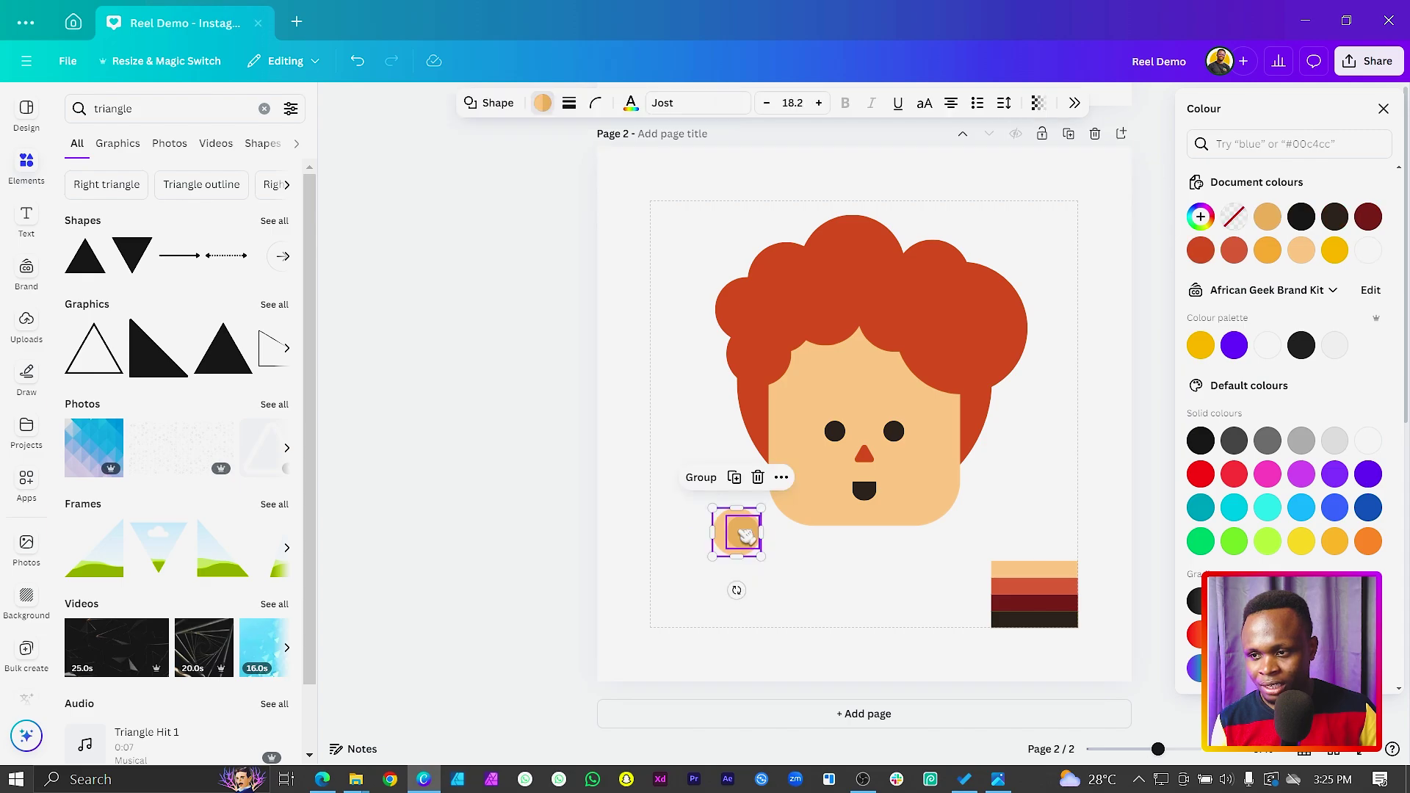
pyautogui.keyDown('alt'); pyautogui.moveTo(748, 536); pyautogui.dragTo(821, 573); pyautogui.keyUp('alt')
pyautogui.click(878, 580)
pyautogui.click(834, 572)
pyautogui.click(928, 613)
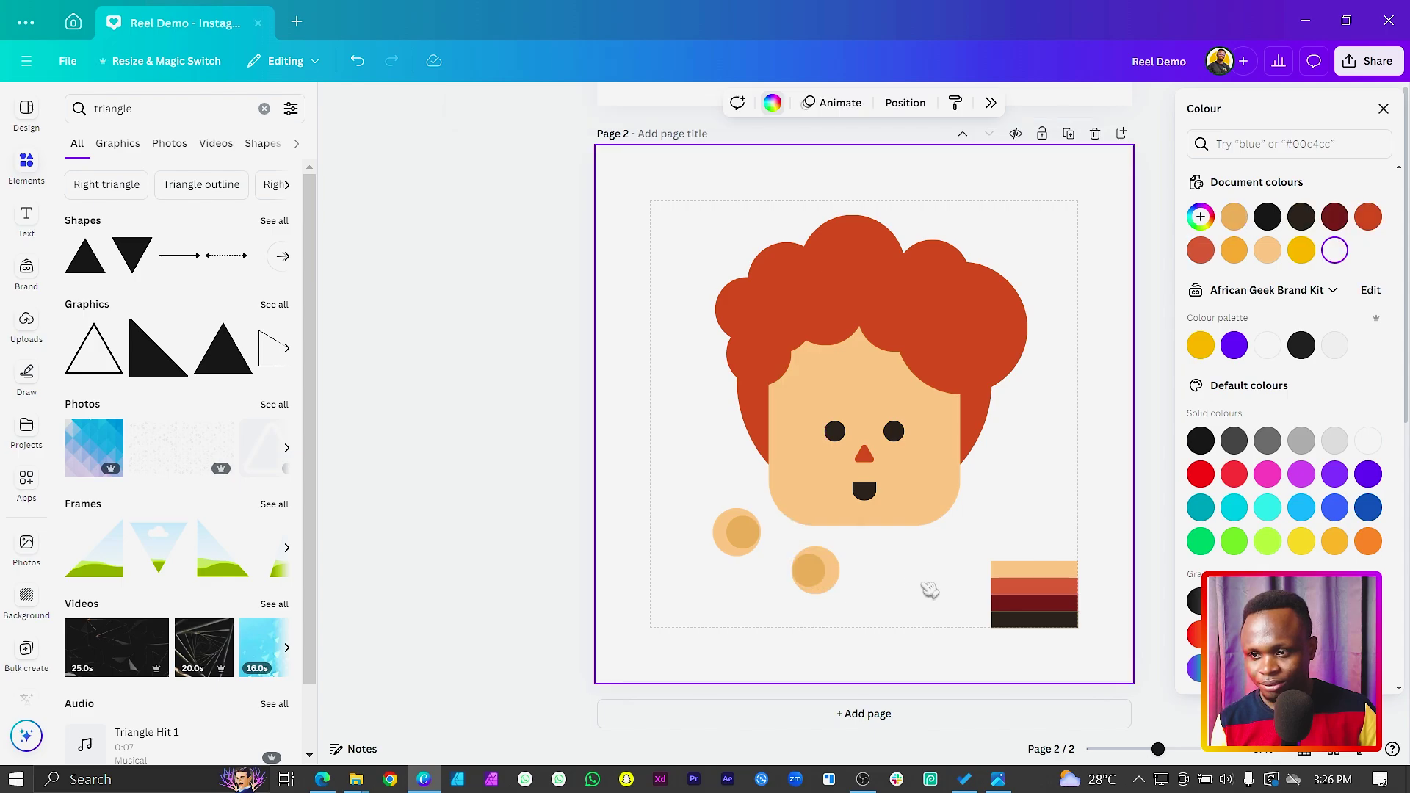
# Scale down both ear pairs and place one at each side edge of the face, level with the nose.
pyautogui.moveTo(664, 544); pyautogui.dragTo(758, 460)
pyautogui.click(791, 613)
pyautogui.click(750, 567)
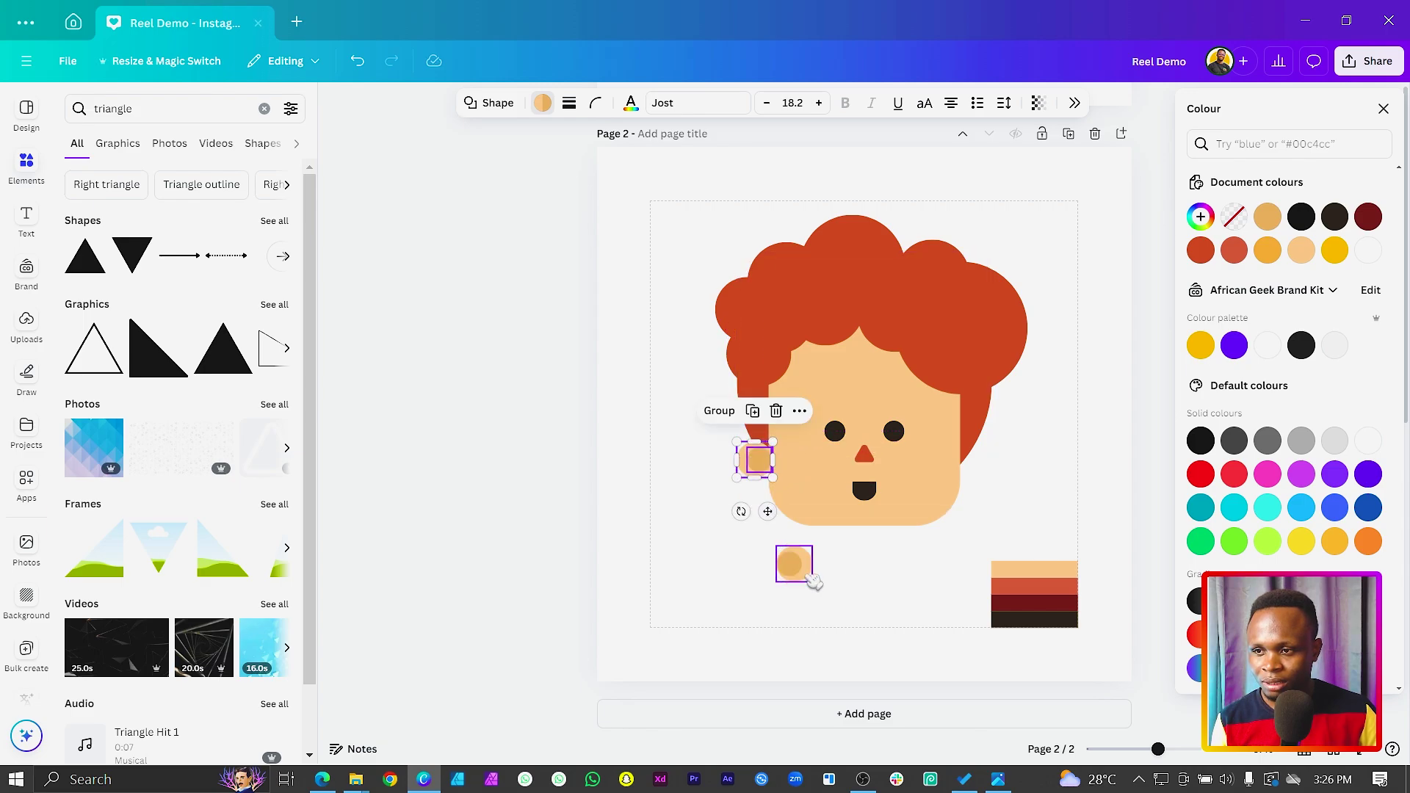
pyautogui.click(780, 564)
pyautogui.moveTo(793, 567); pyautogui.dragTo(965, 461)
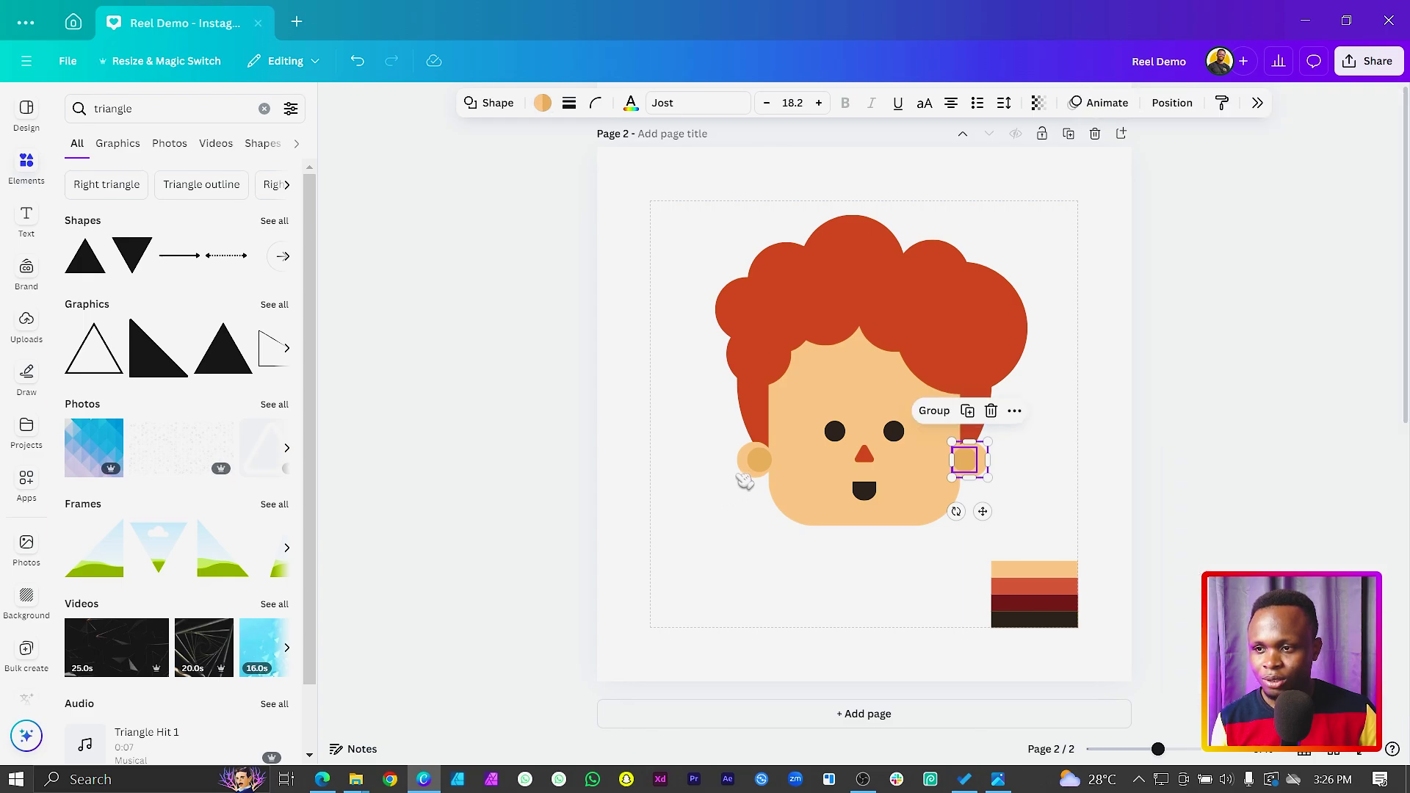
# Nudge the ears inward and send both pairs behind the face shape so the face overlaps their inner edges.
pyautogui.click(758, 463)
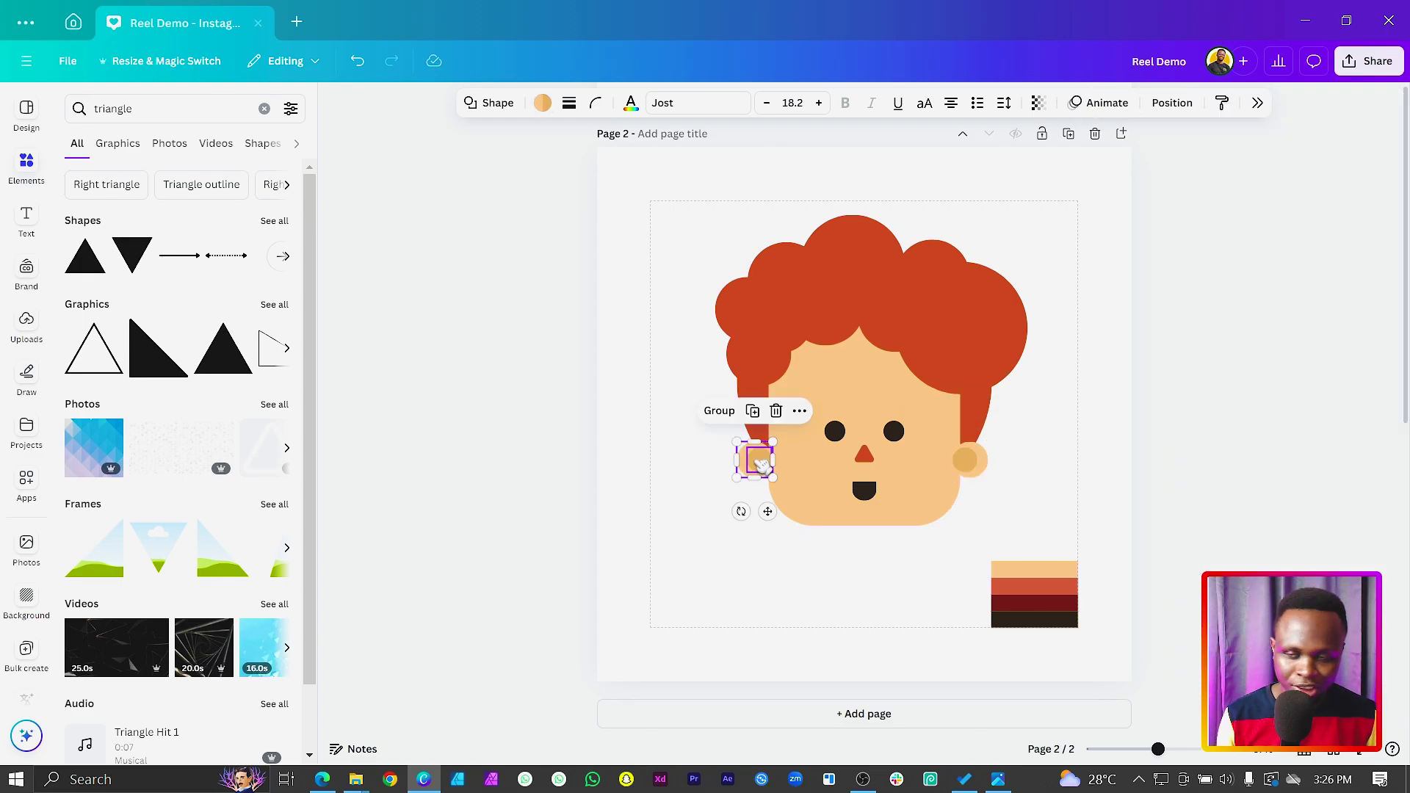
pyautogui.moveTo(760, 463); pyautogui.dragTo(763, 465)
pyautogui.press('Escape')
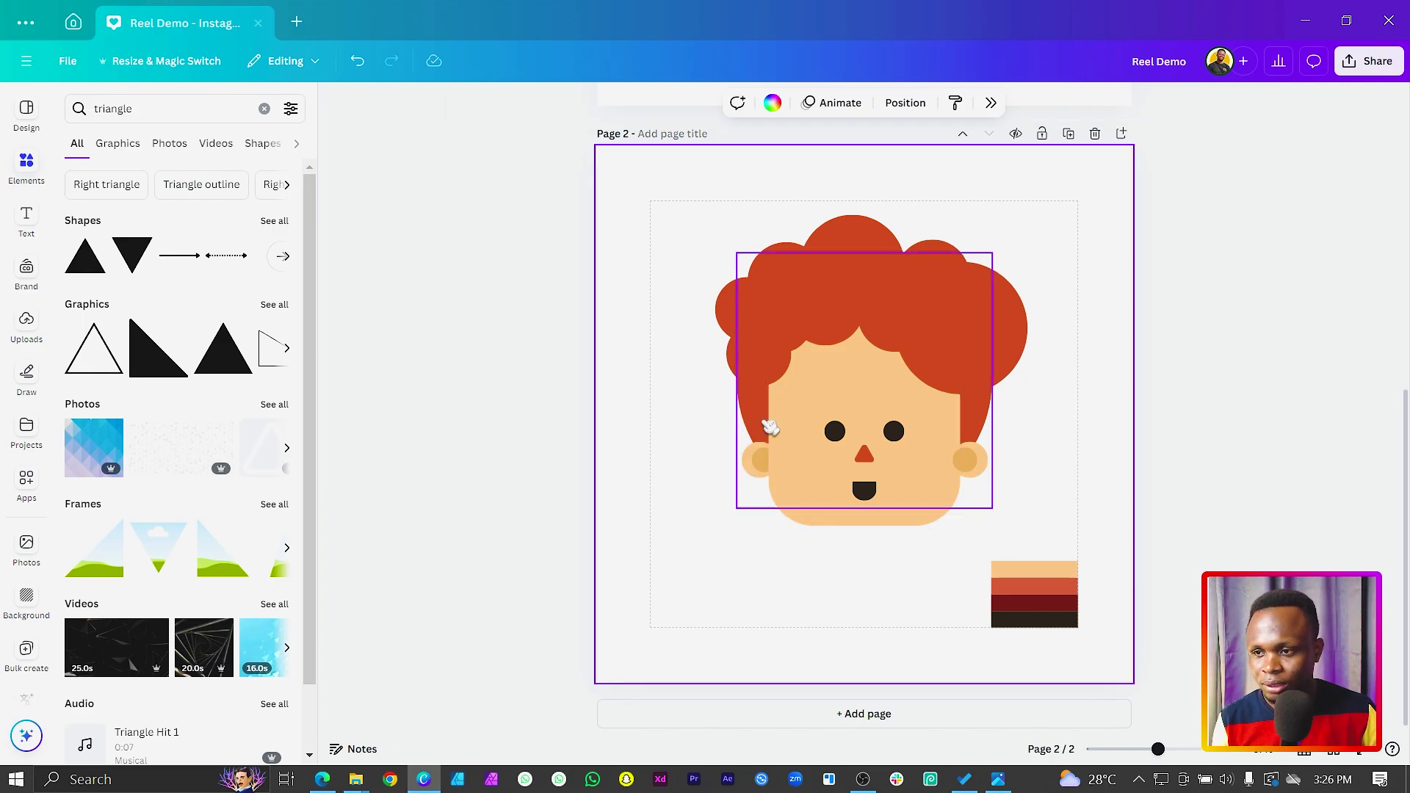
pyautogui.click(966, 459)
pyautogui.moveTo(981, 460); pyautogui.dragTo(986, 460)
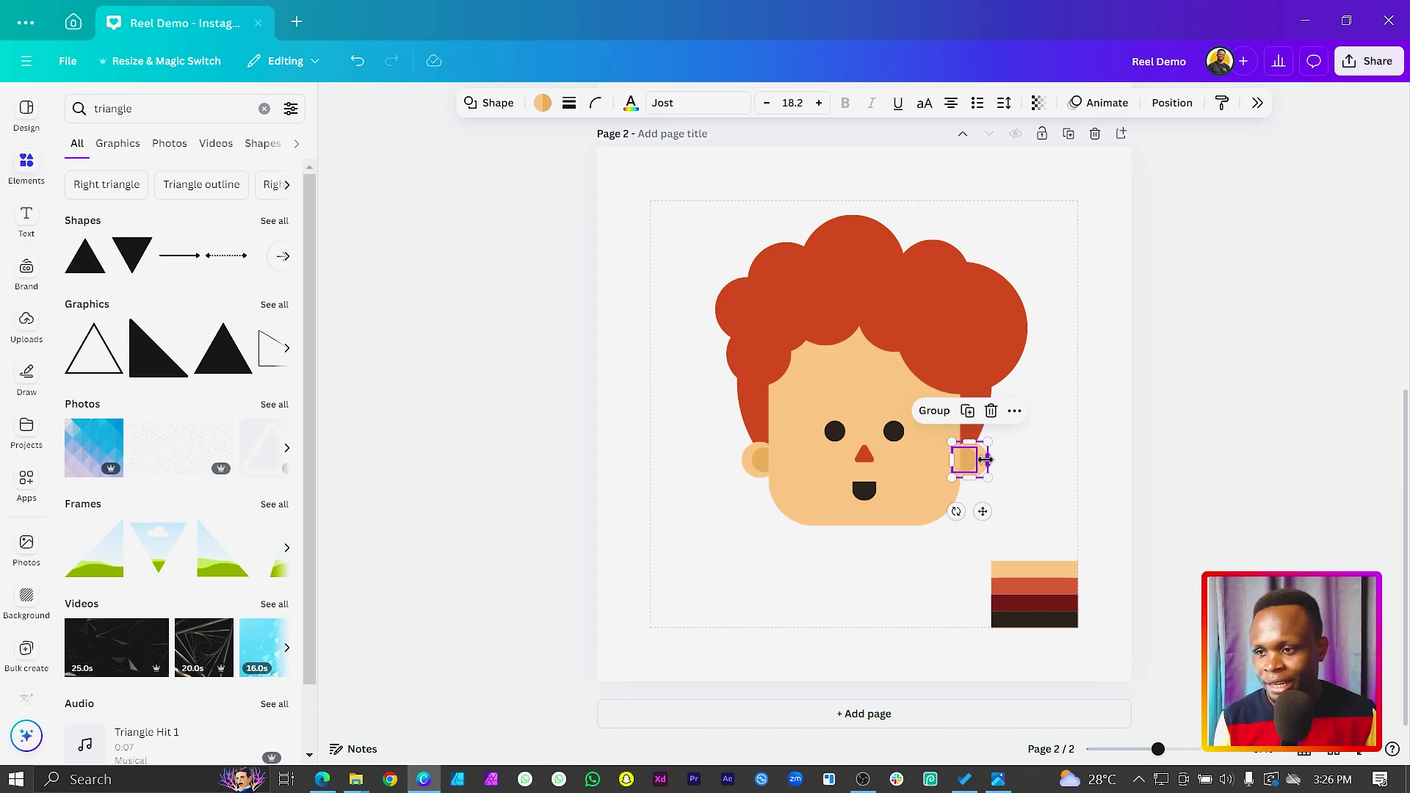
pyautogui.click(834, 592)
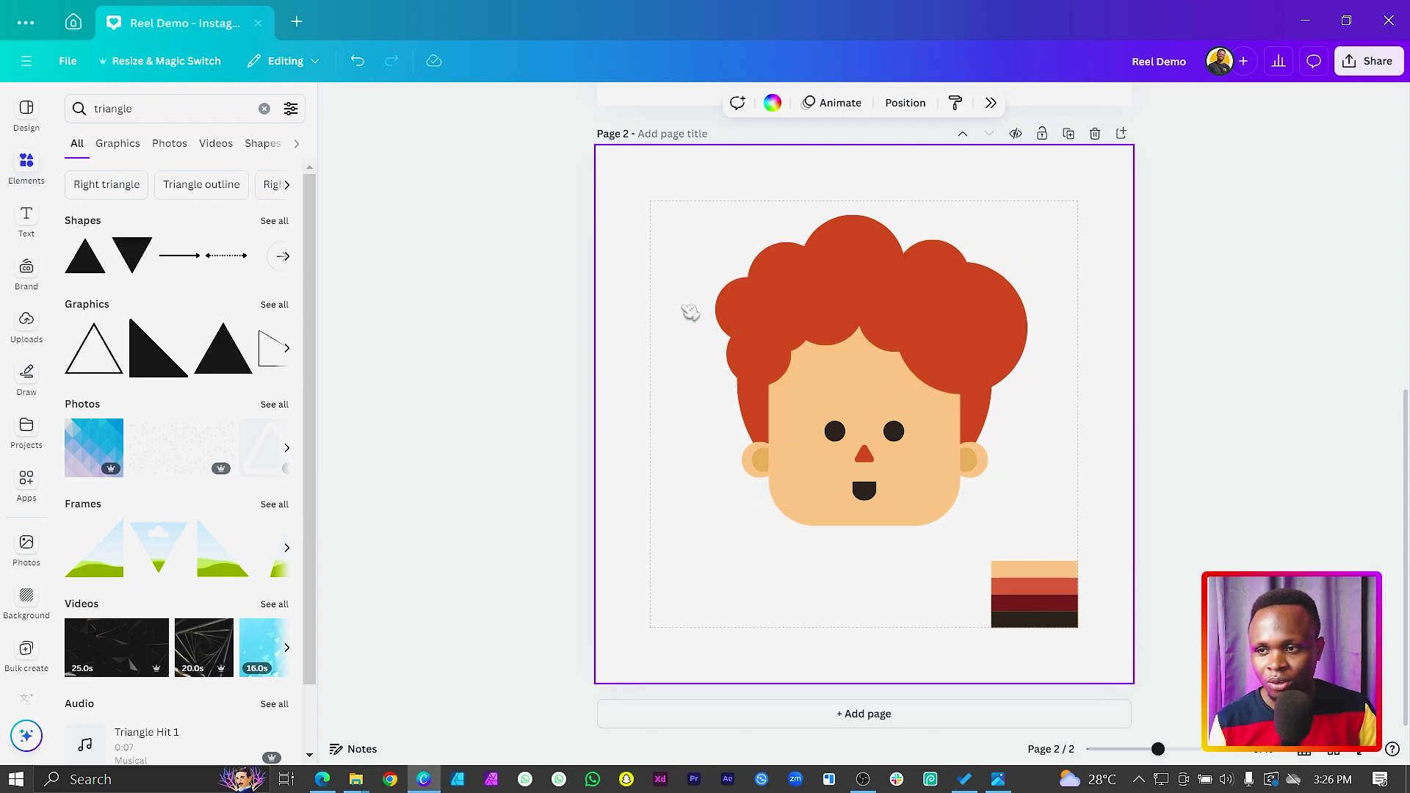
# Select only the hair curl circles, leaving out the face and ear shapes, and move them slightly down over the forehead.
pyautogui.moveTo(642, 211); pyautogui.dragTo(1065, 367)
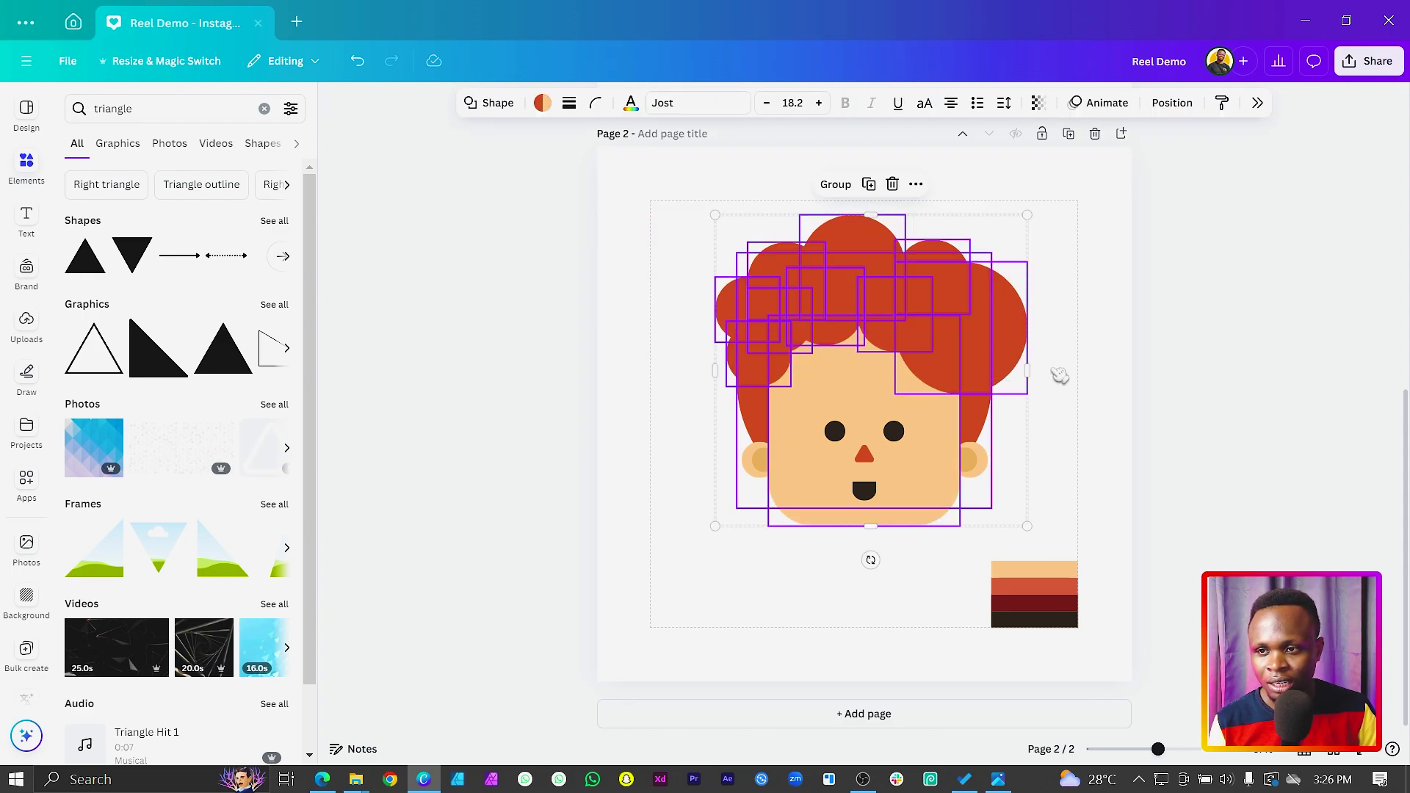
pyautogui.rightClick(974, 344)
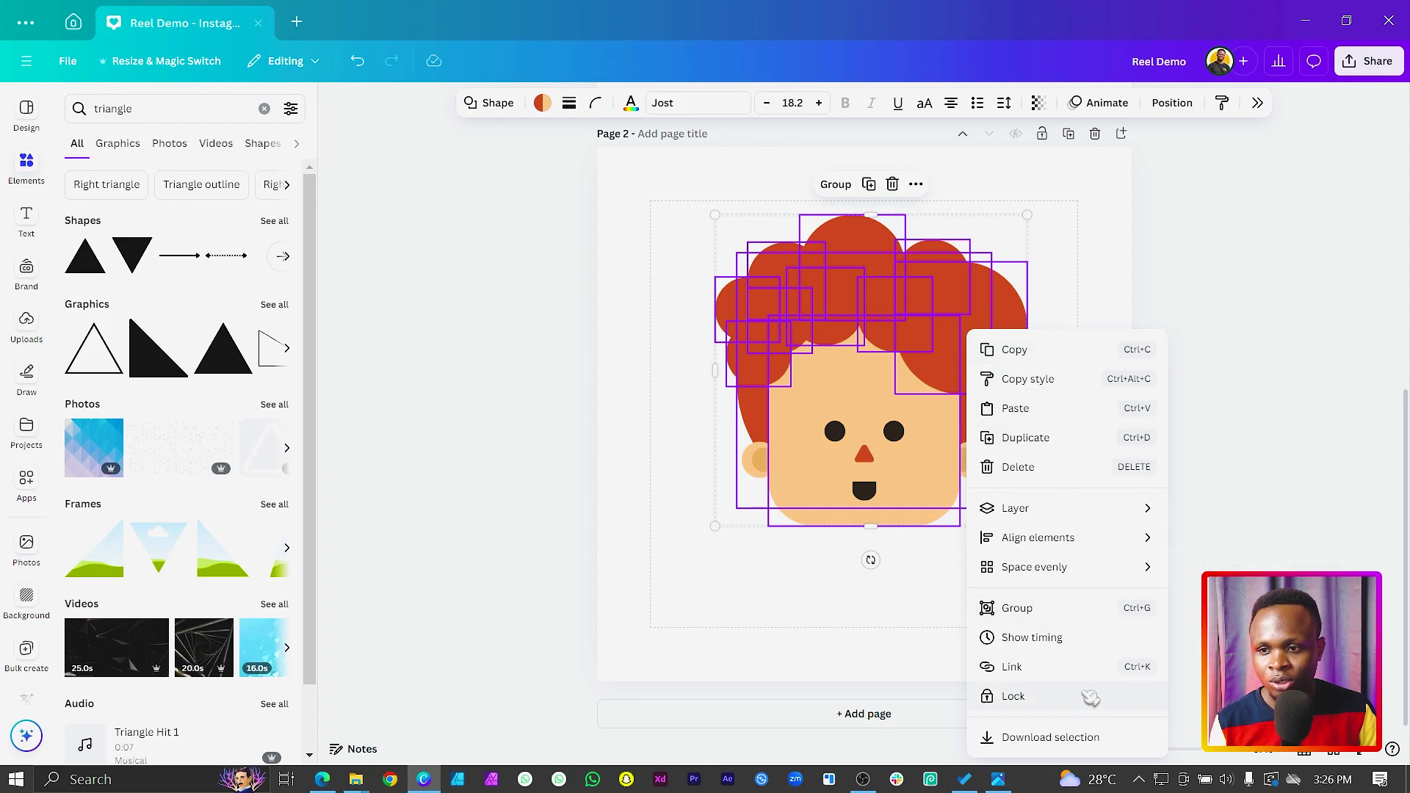
pyautogui.moveTo(1058, 509)
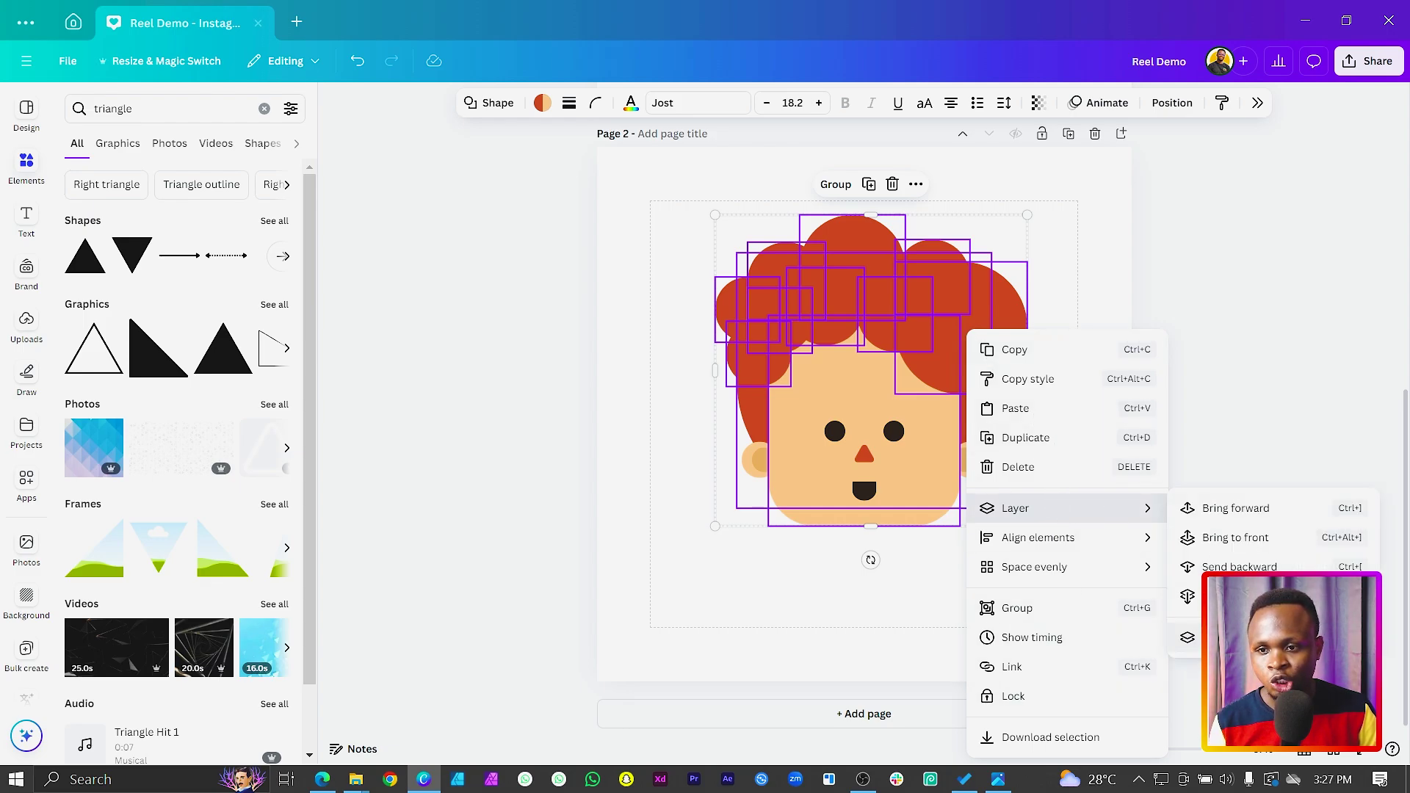
pyautogui.click(1220, 638)
pyautogui.scroll(-5, 1293, 441)
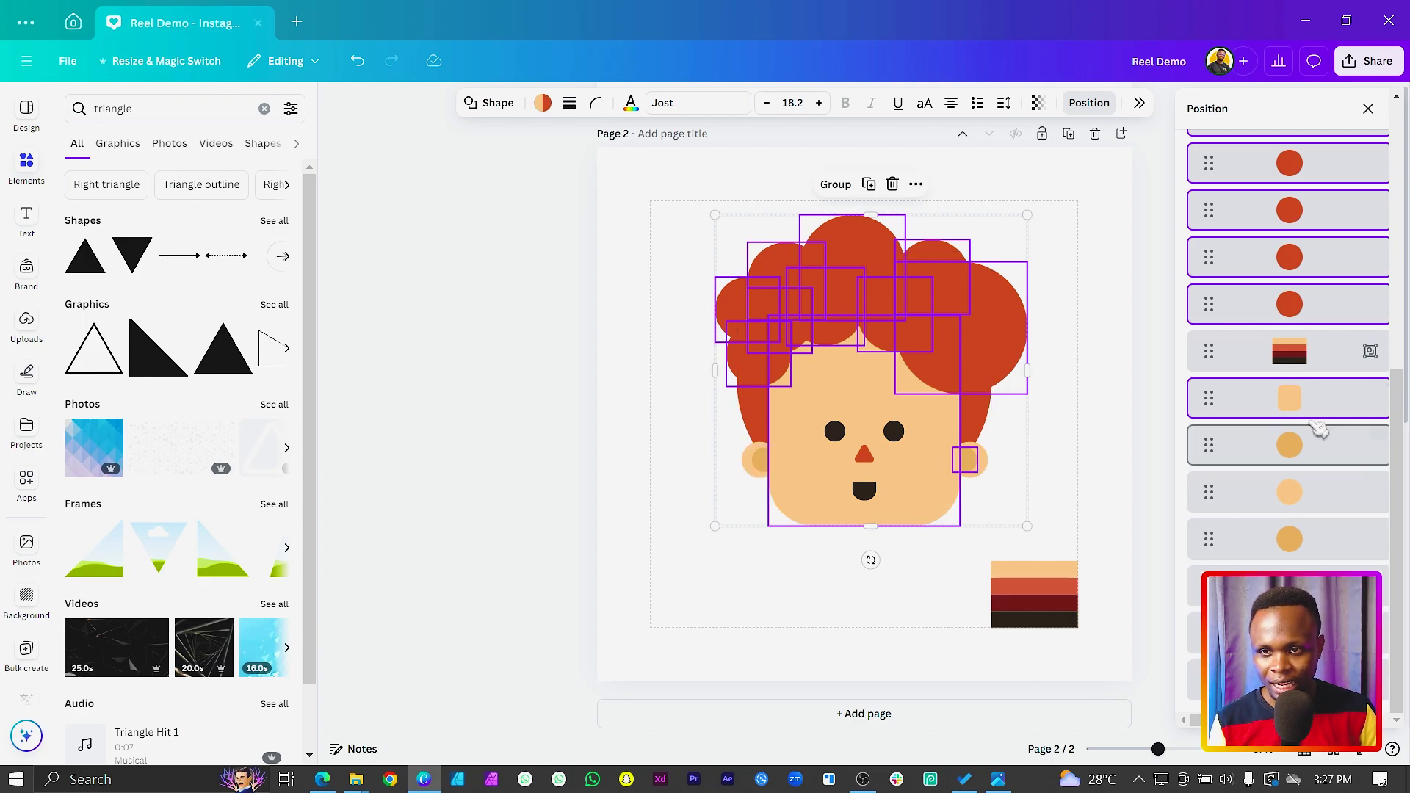
pyautogui.keyDown('shift'); pyautogui.click(1296, 403); pyautogui.keyUp('shift')
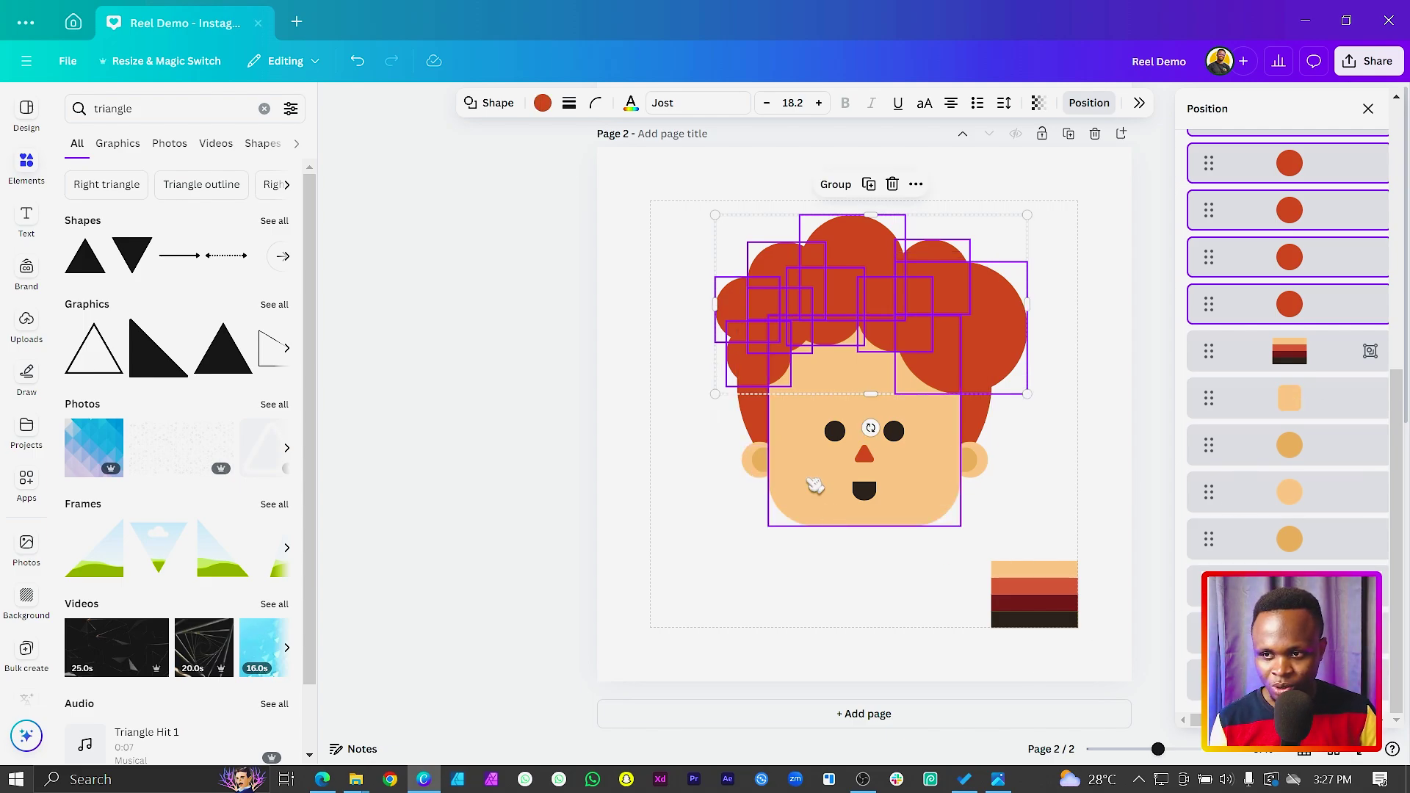
pyautogui.moveTo(851, 298); pyautogui.dragTo(851, 313)
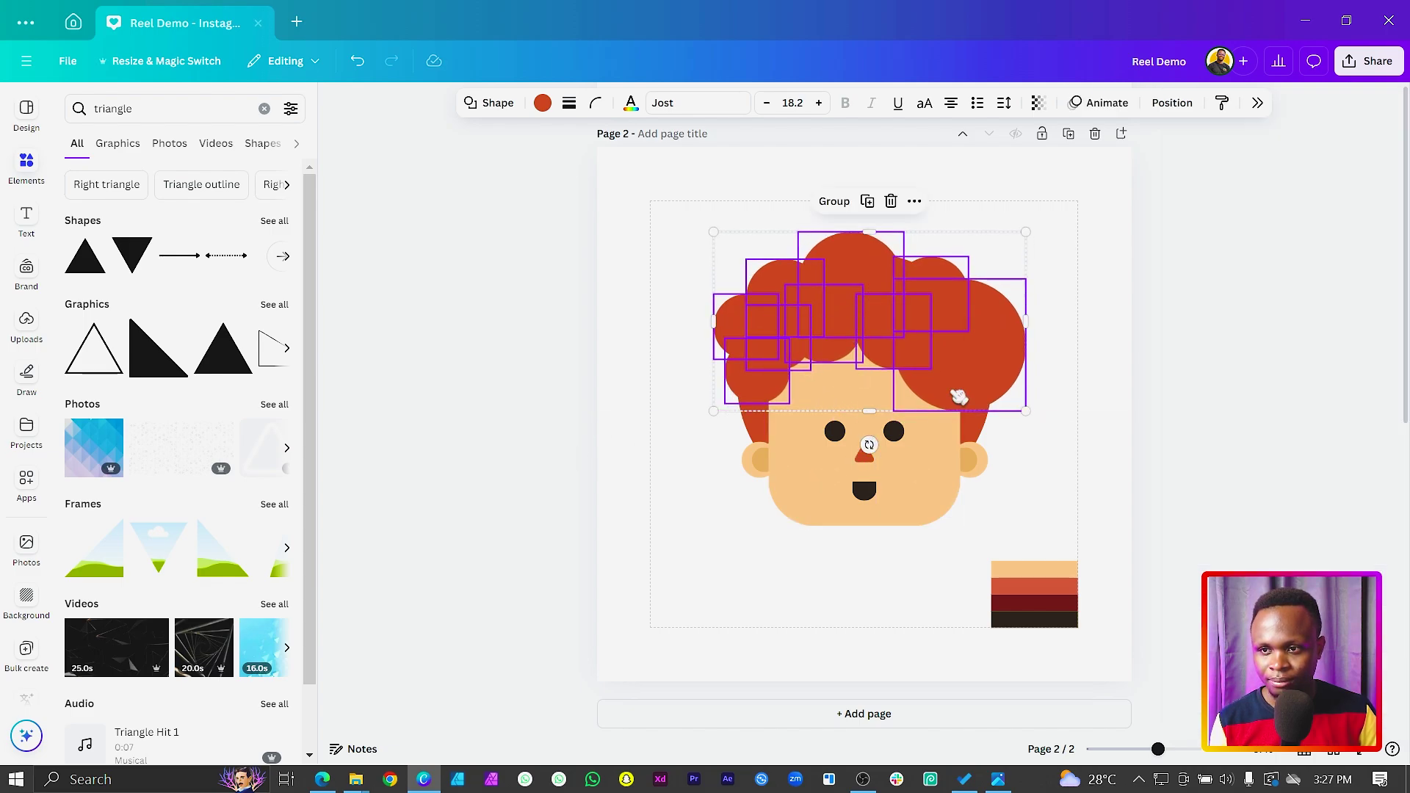
# Move the large curl on the right side of the hair slightly inward and up.
pyautogui.click(1026, 388)
pyautogui.moveTo(1010, 380); pyautogui.dragTo(985, 364)
pyautogui.click(1159, 419)
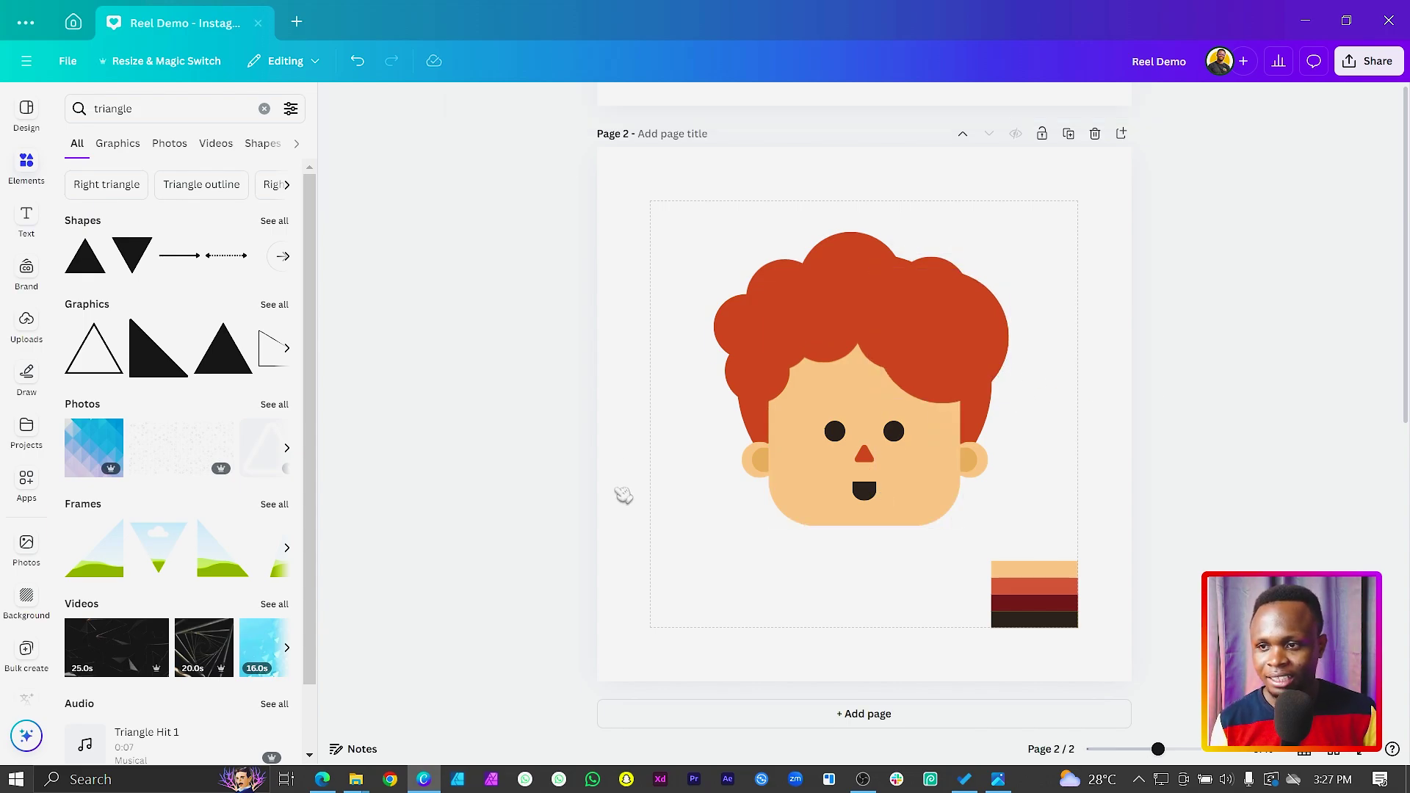
# Add a circle, shrink it to lens size over one eye and place a duplicate over the other eye.
pyautogui.click(726, 617)
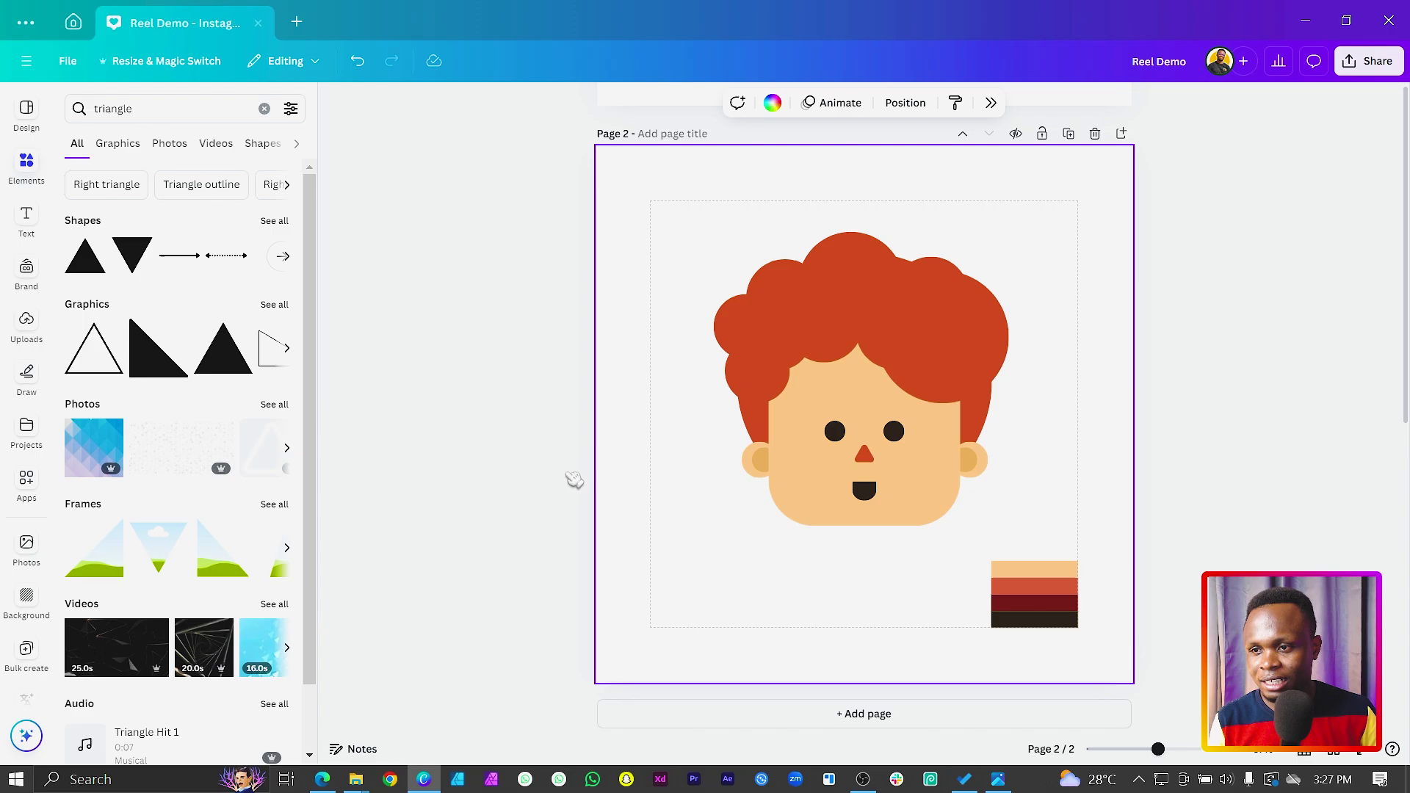
pyautogui.press('c')
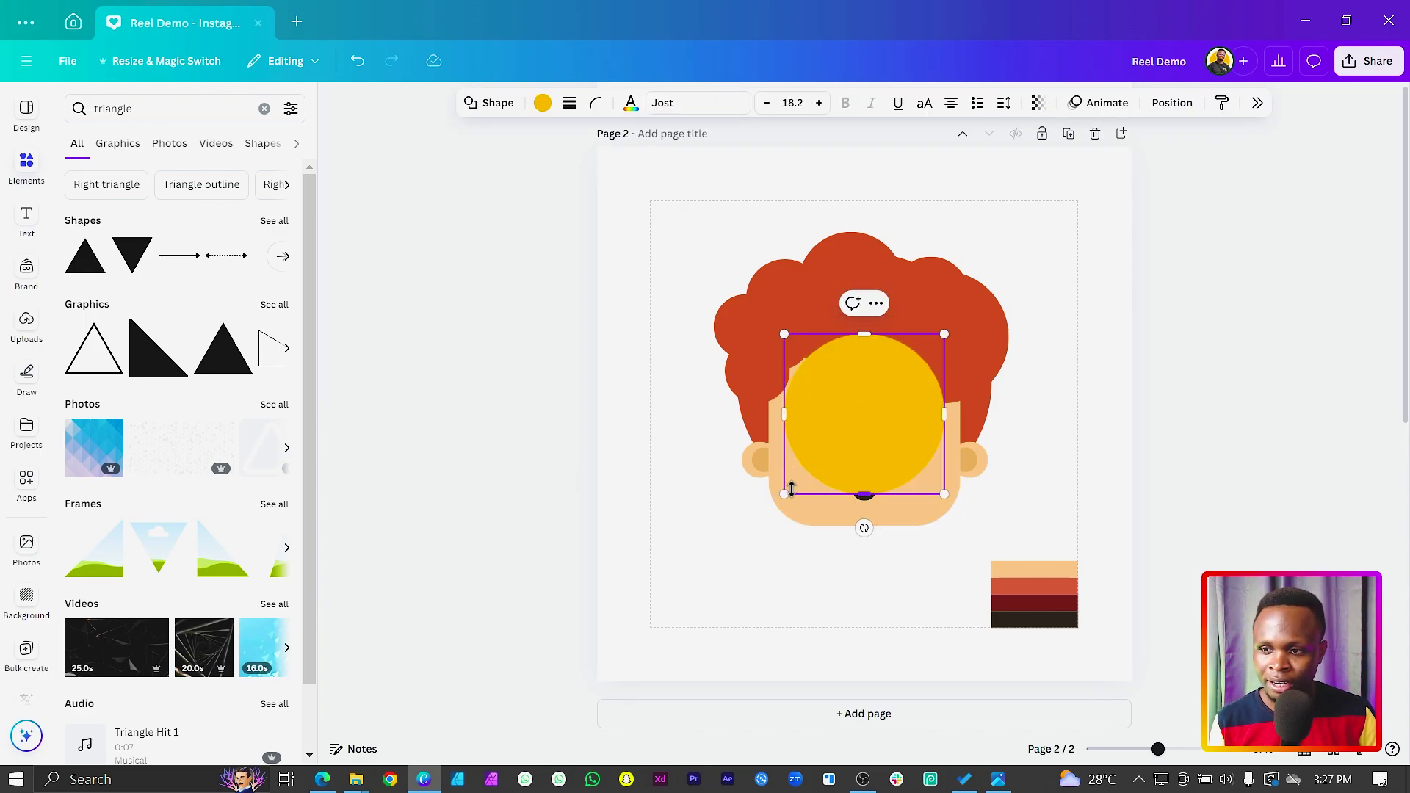
pyautogui.moveTo(785, 490); pyautogui.dragTo(904, 437)
pyautogui.hotkey('ctrl', 'd')
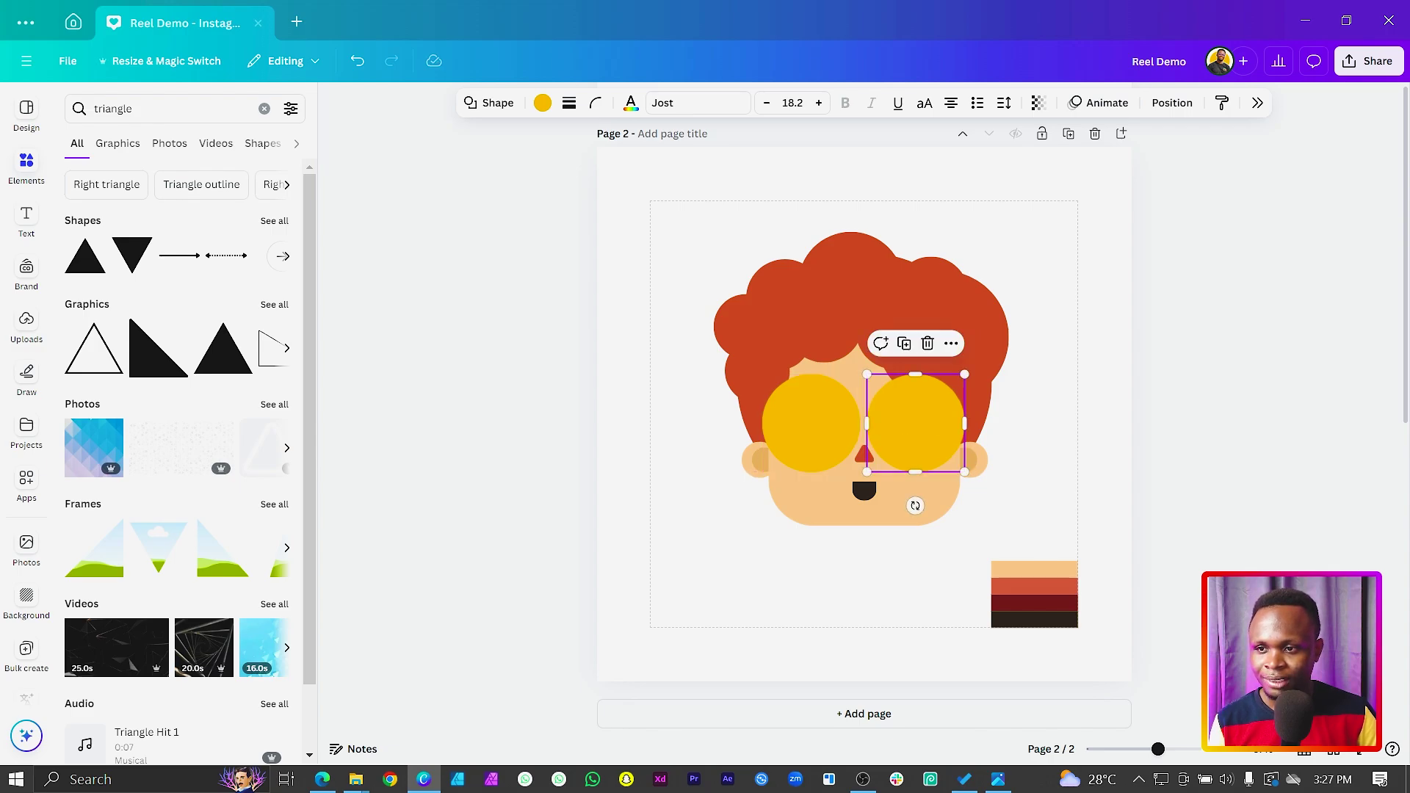
# Turn both lens circles into glasses frames with no fill and a thick solid black border.
pyautogui.keyDown('shift'); pyautogui.click(811, 434); pyautogui.keyUp('shift')
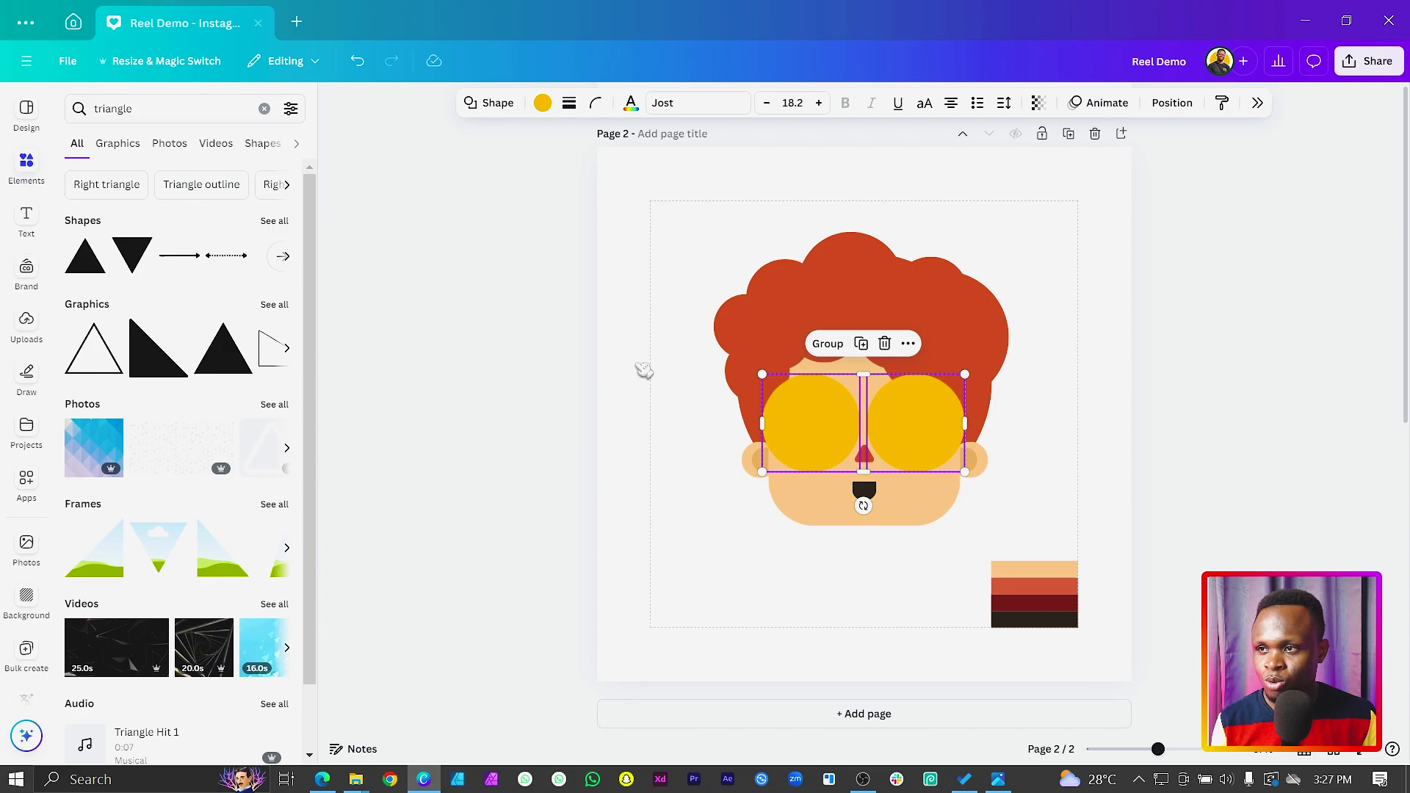
pyautogui.click(542, 103)
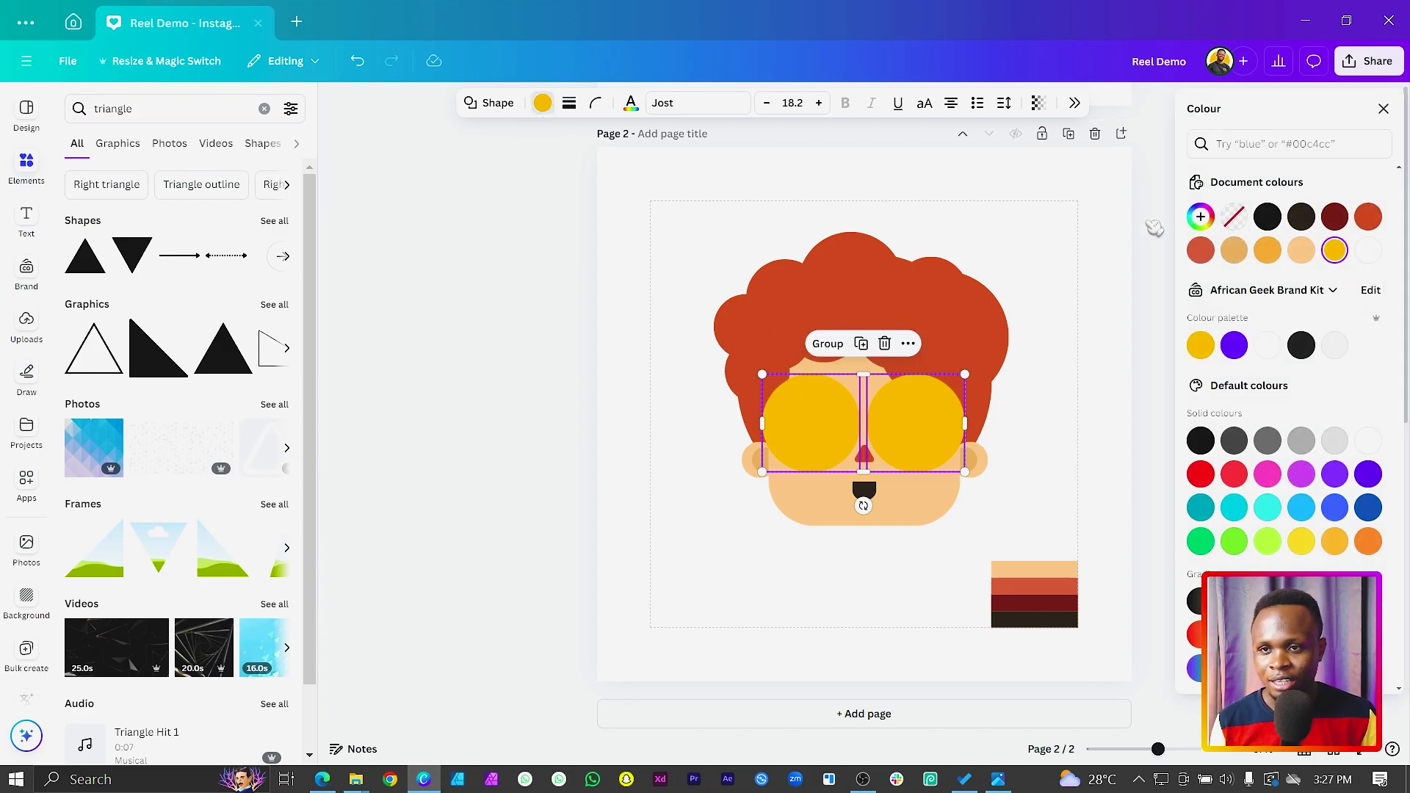
pyautogui.click(1236, 218)
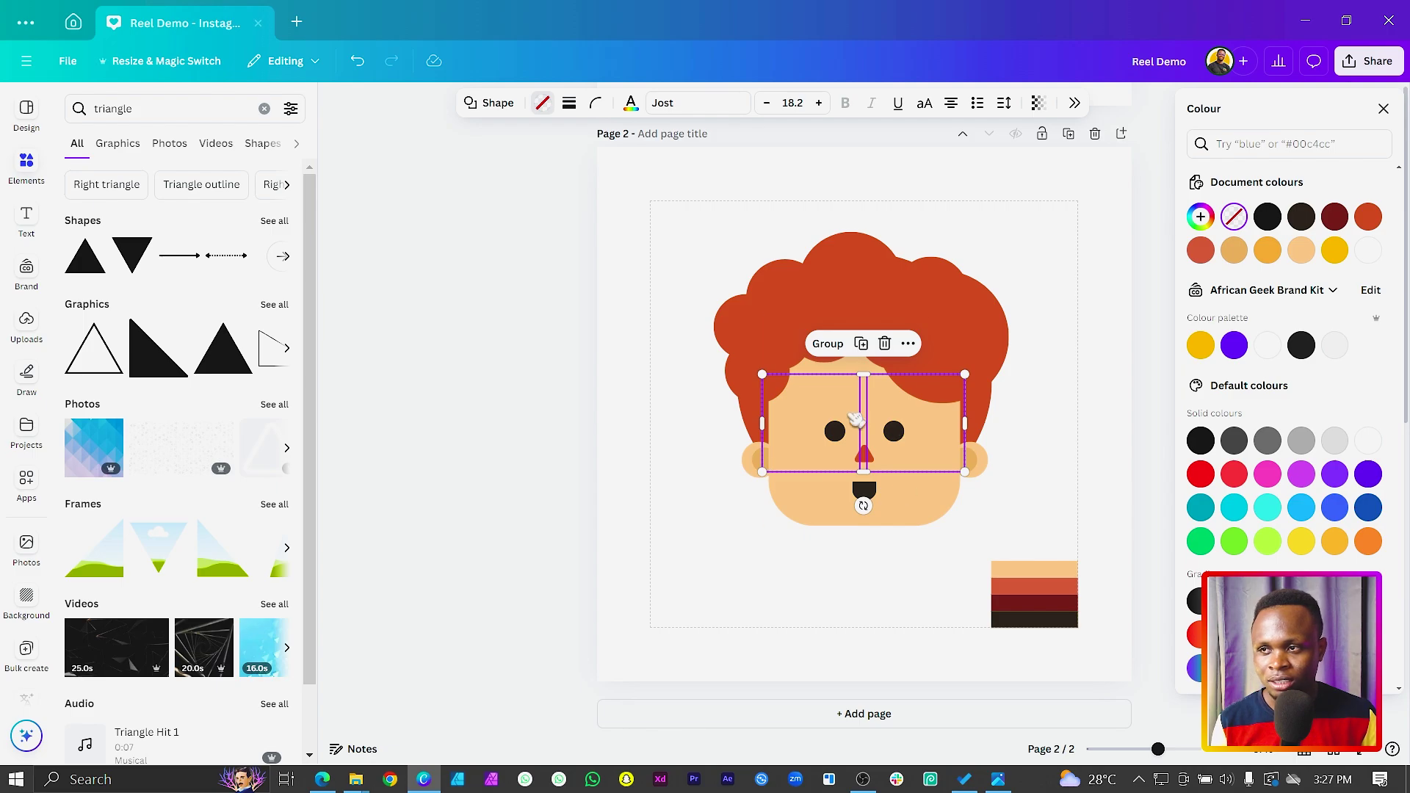
pyautogui.click(567, 104)
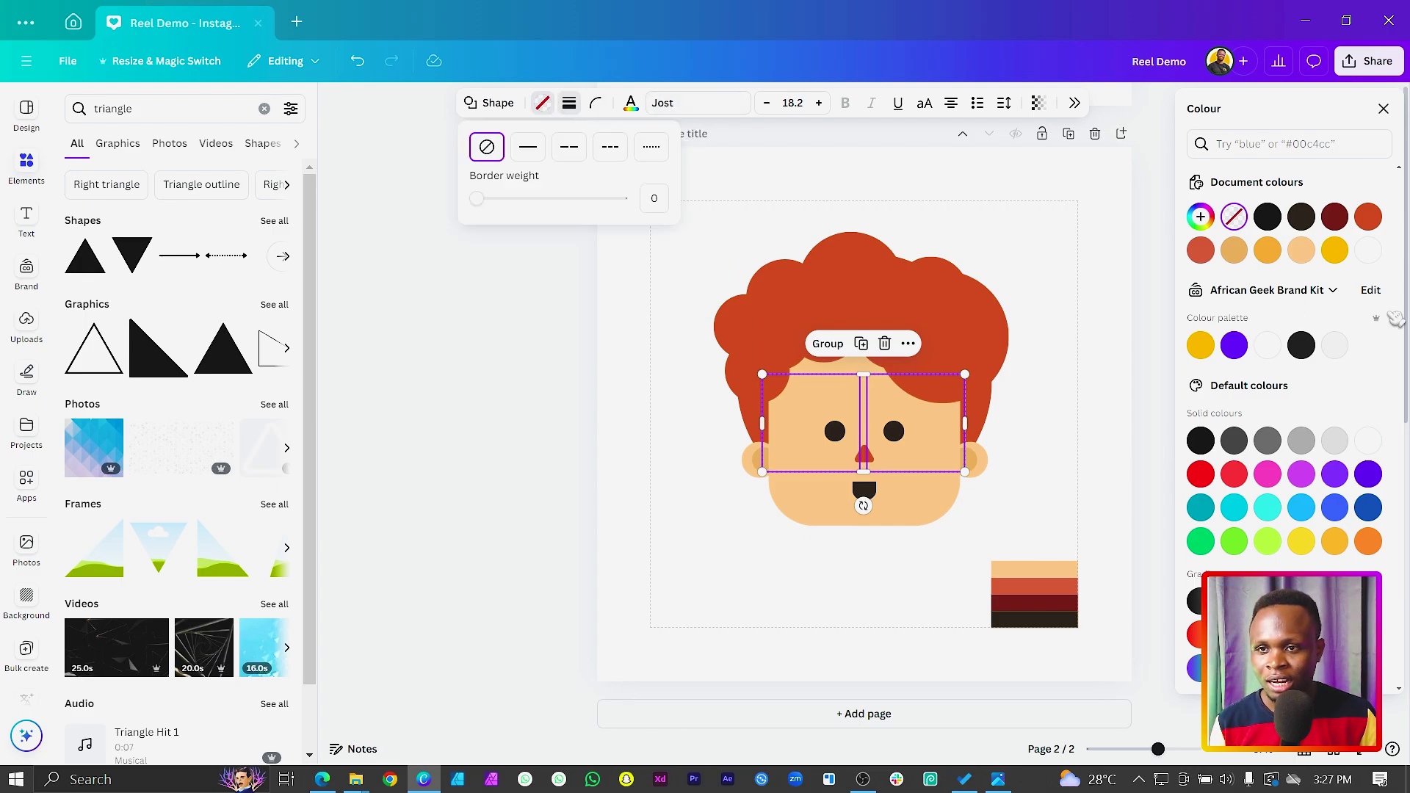
pyautogui.click(529, 148)
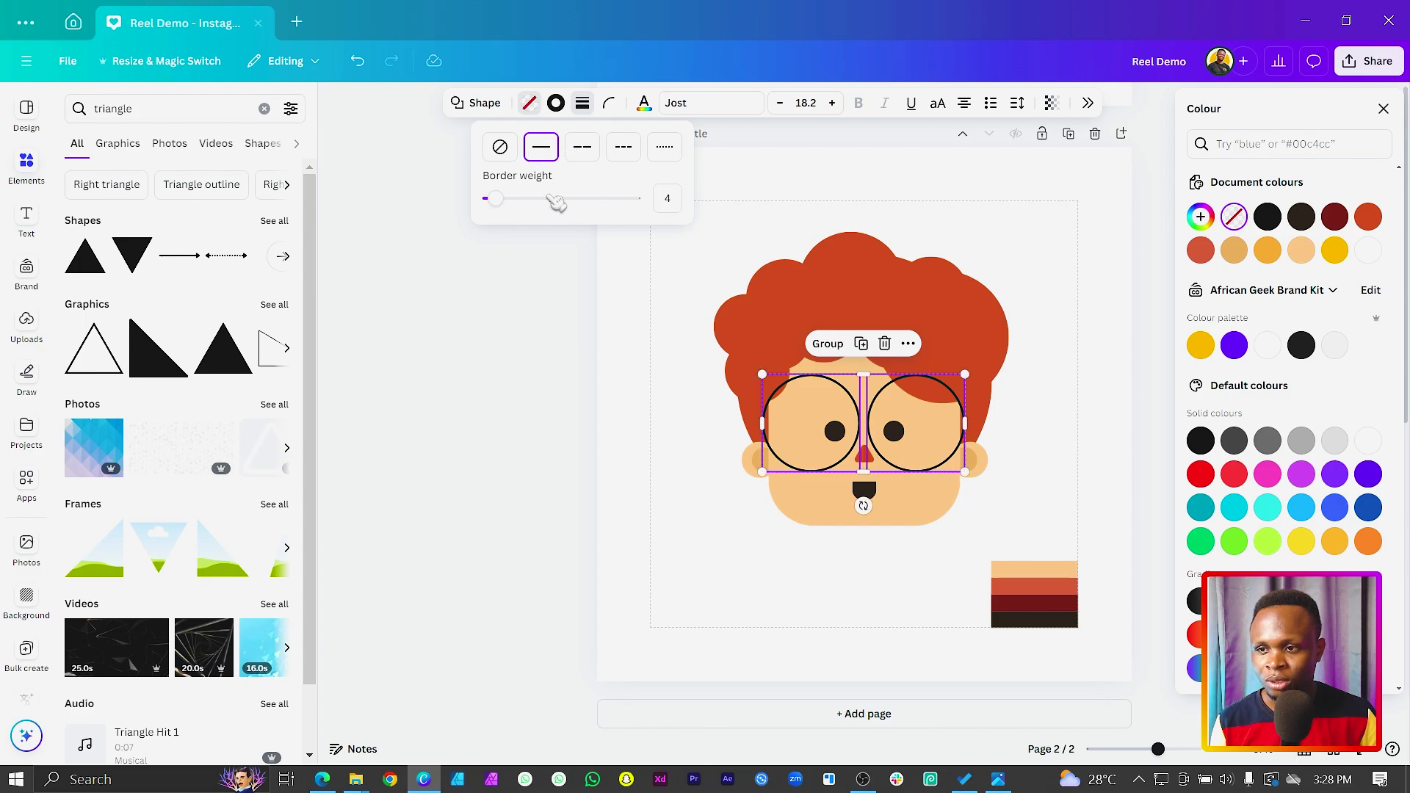
pyautogui.moveTo(507, 205); pyautogui.dragTo(510, 205)
pyautogui.click(707, 558)
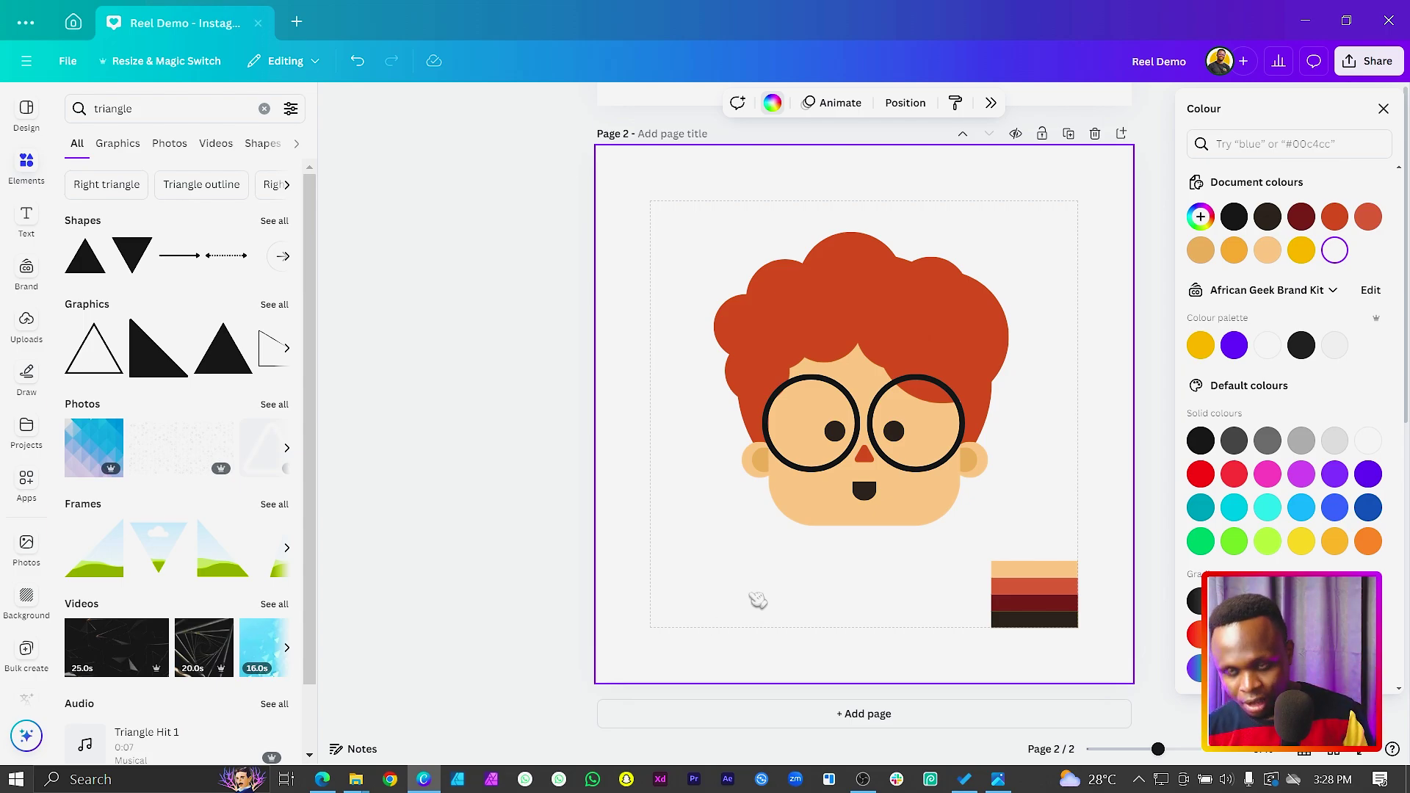
# Add a thick black line and shorten it into a bridge connecting the two glasses frames.
pyautogui.press('l')
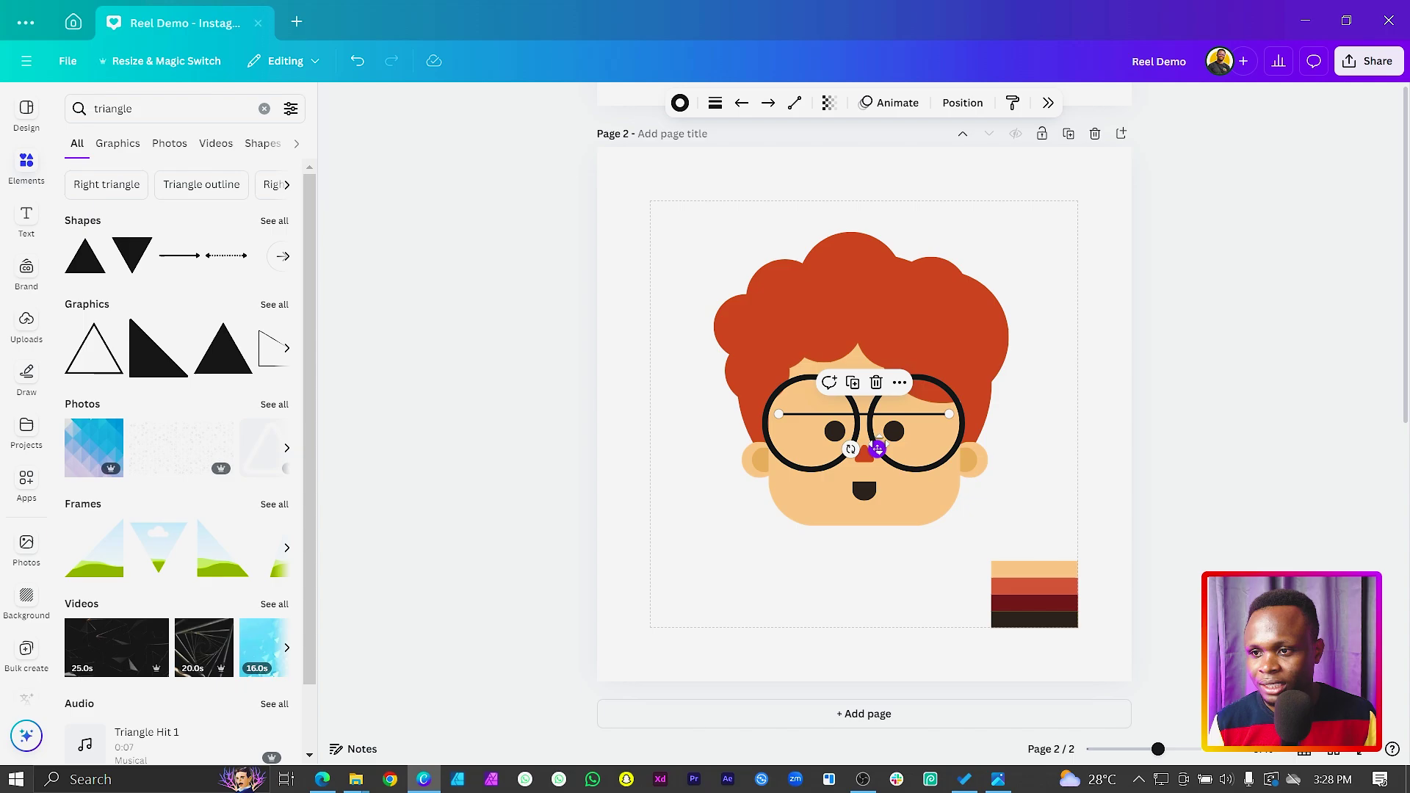
pyautogui.click(714, 103)
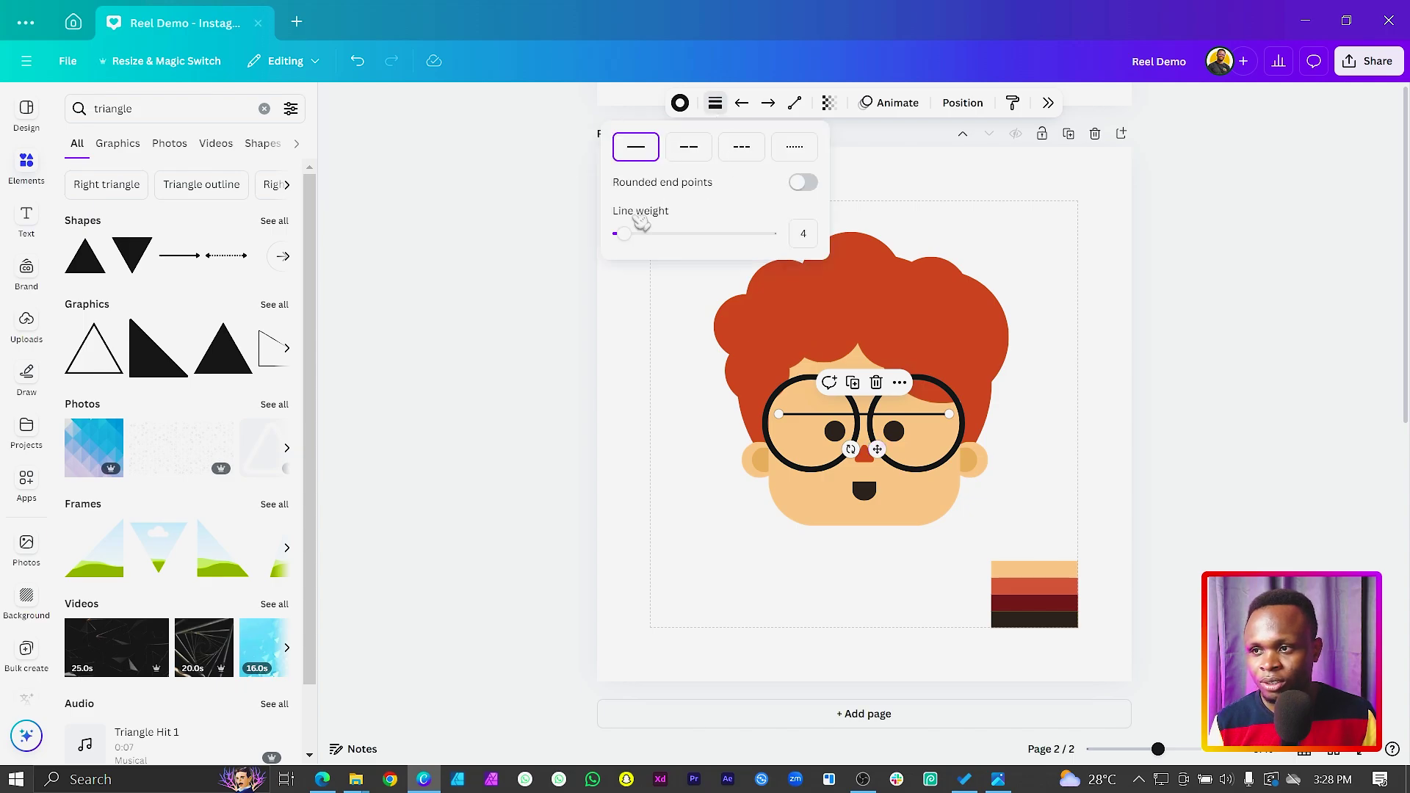
pyautogui.moveTo(626, 234); pyautogui.dragTo(639, 234)
pyautogui.moveTo(776, 415); pyautogui.dragTo(872, 436)
pyautogui.click(708, 560)
pyautogui.click(872, 430)
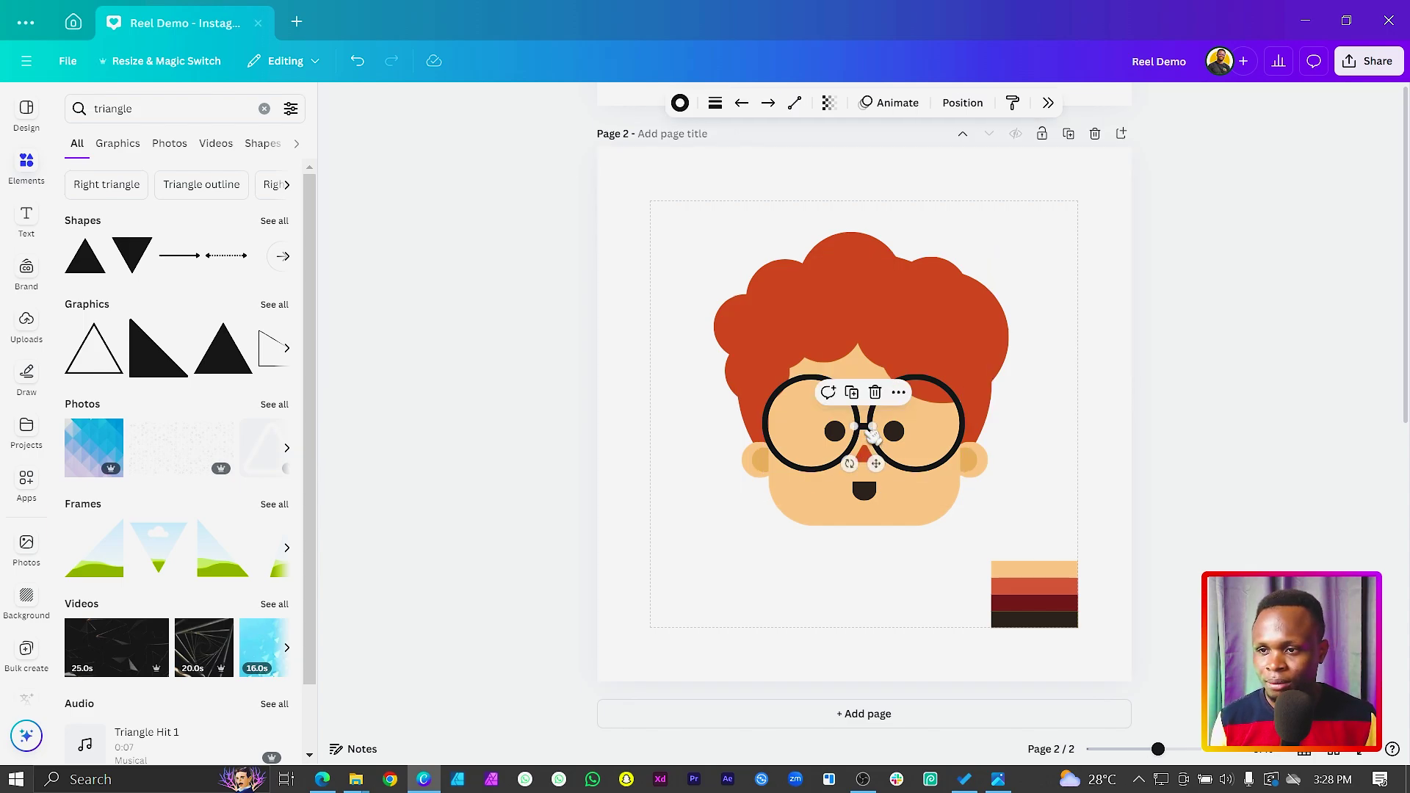
# Trim and centre the glasses bridge so its ends stay hidden within the frame borders.
pyautogui.scroll(10, 871, 436)
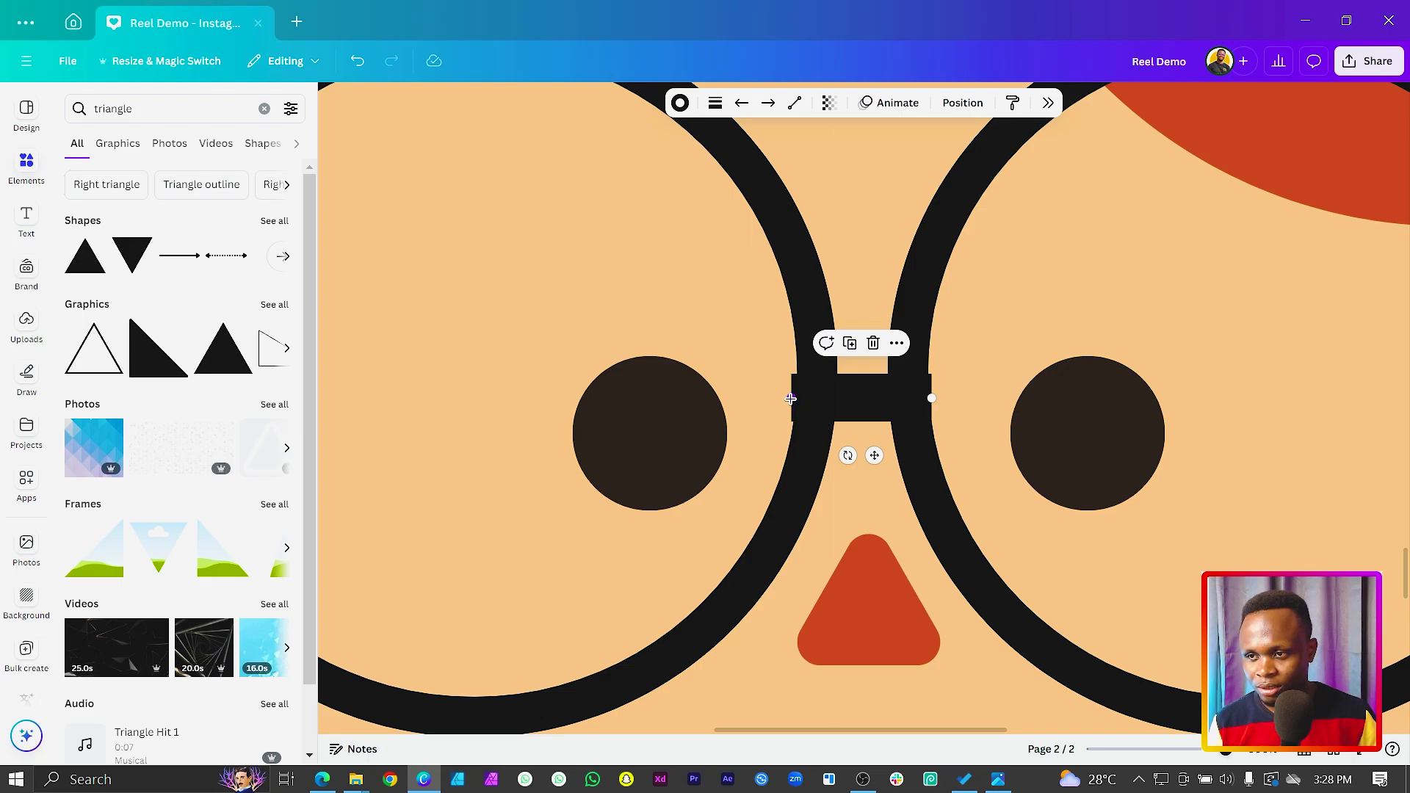
pyautogui.moveTo(791, 398); pyautogui.dragTo(808, 398)
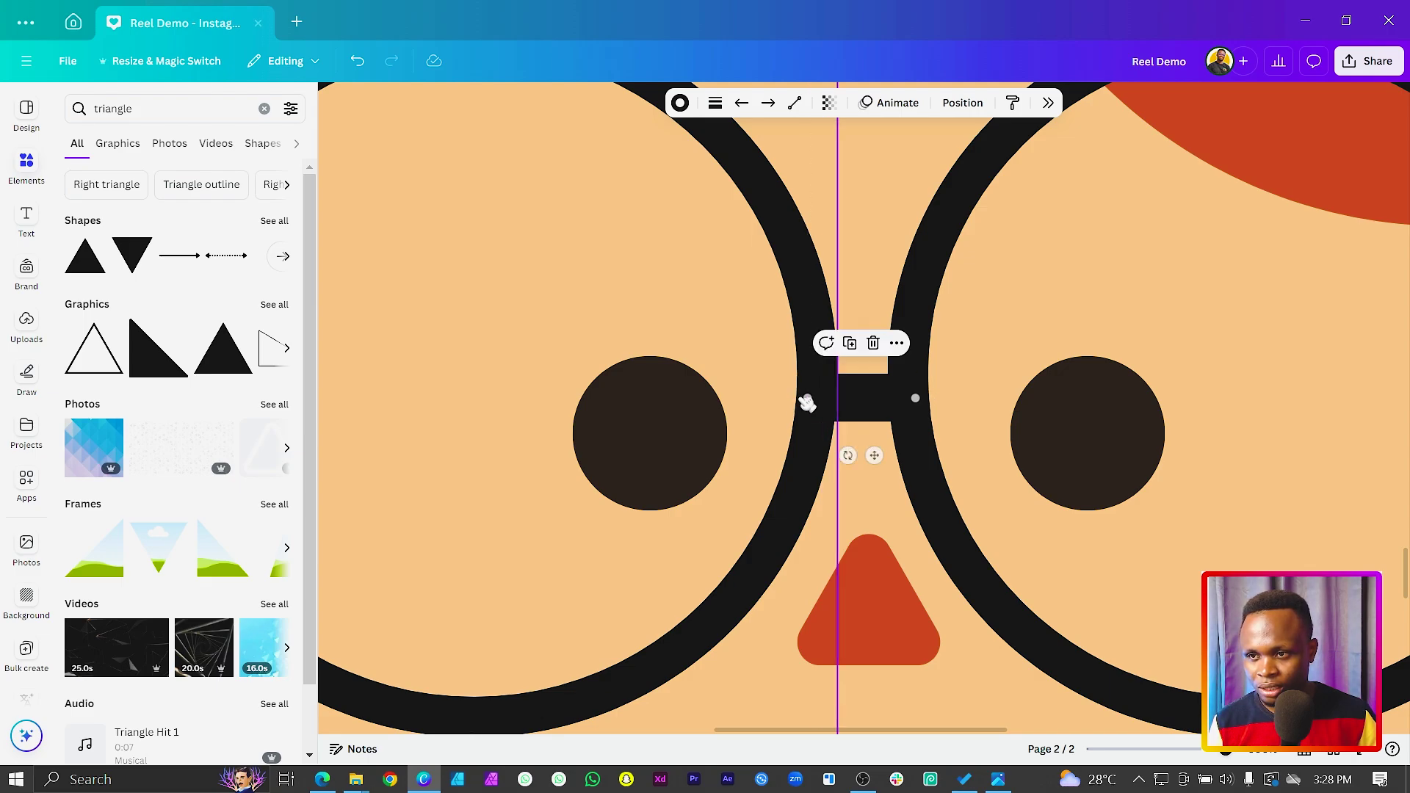
pyautogui.scroll(-5, 872, 483)
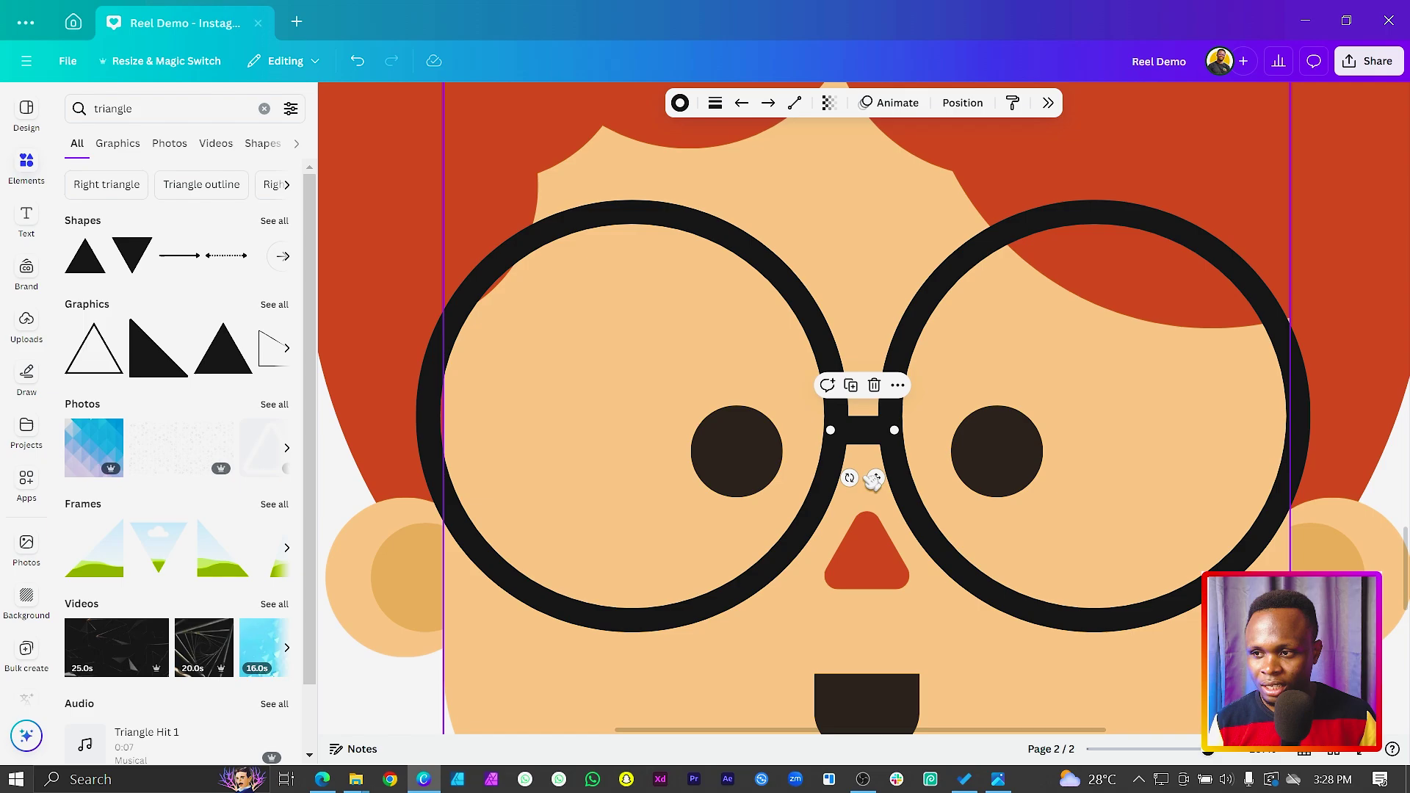
pyautogui.scroll(1, 850, 479)
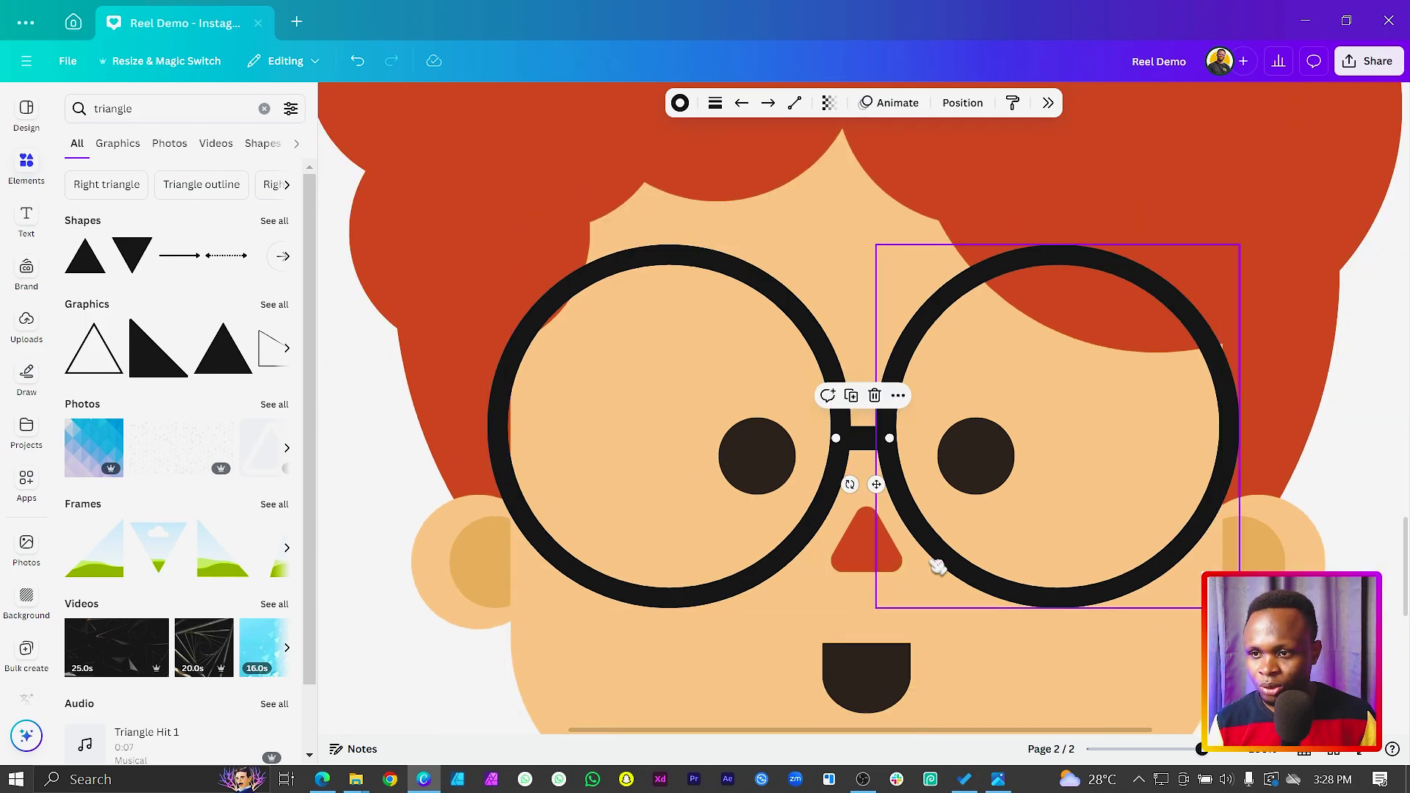
# Select both lens frames with the bridge and centre the glasses horizontally over the eyes and nose.
pyautogui.click(970, 563)
pyautogui.keyDown('shift'); pyautogui.click(708, 582); pyautogui.keyUp('shift')
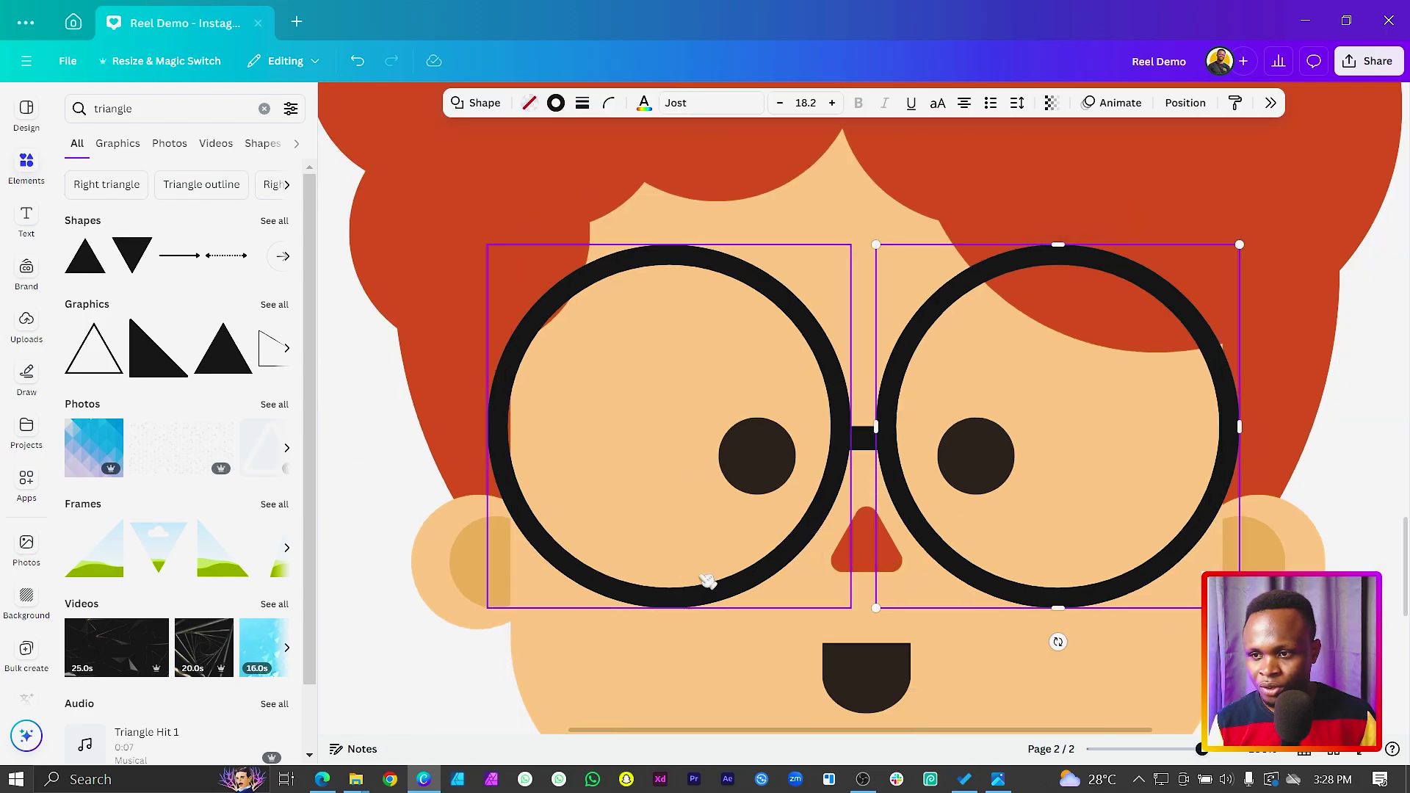
pyautogui.keyDown('shift'); pyautogui.click(872, 442); pyautogui.keyUp('shift')
pyautogui.moveTo(872, 442); pyautogui.dragTo(866, 438)
pyautogui.scroll(-5, 878, 443)
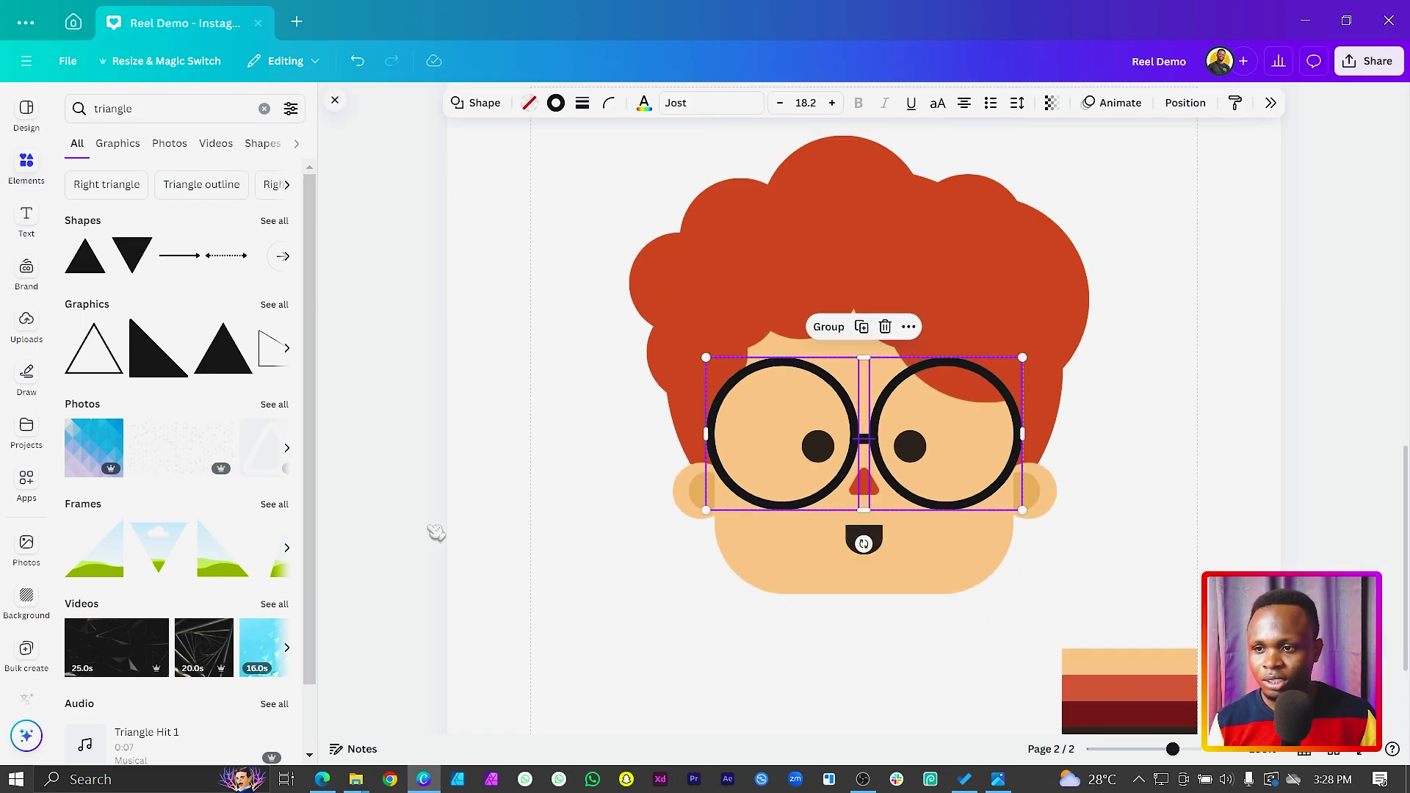
pyautogui.click(443, 550)
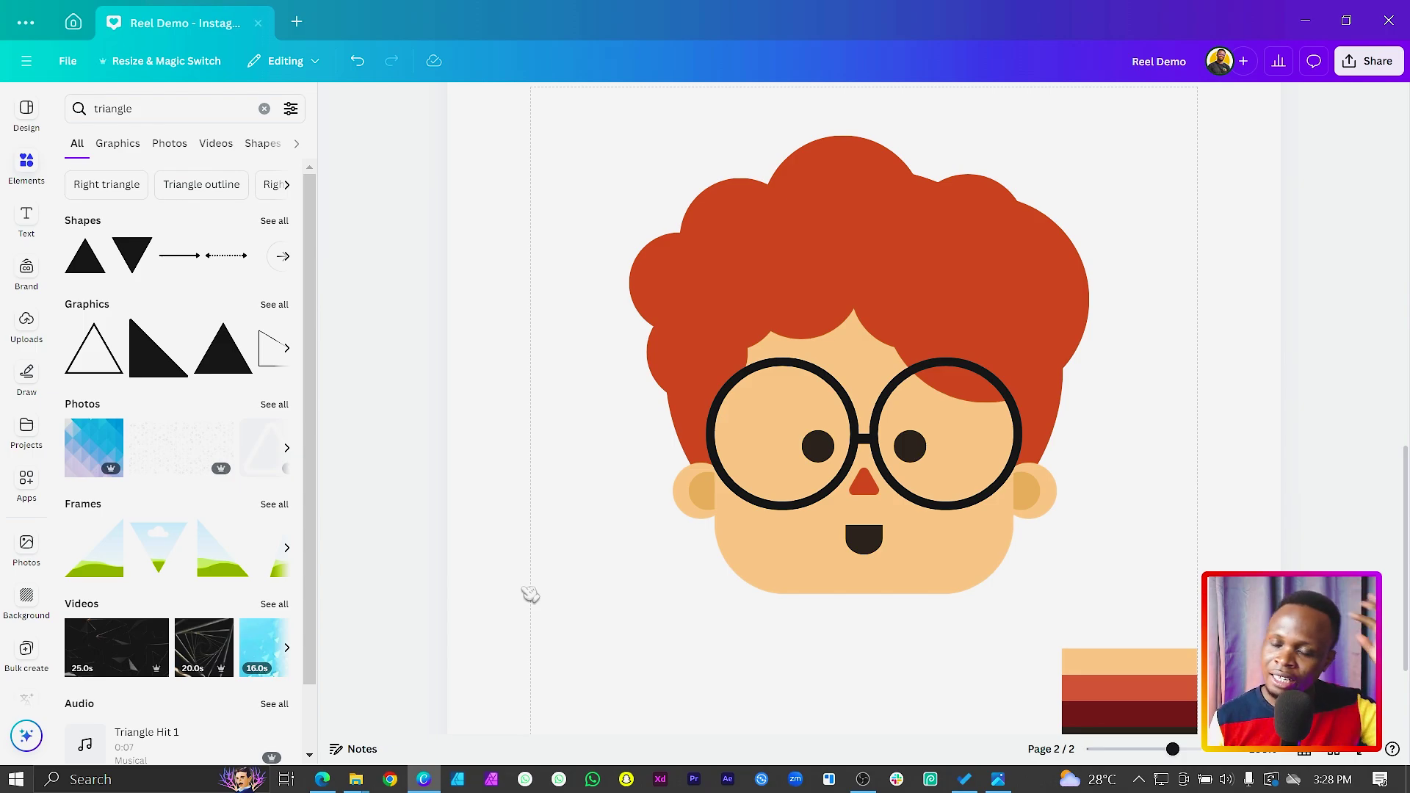
# Shrink the large hair circle above the right lens slightly and move it up and outward to reduce its overlap with the glasses.
pyautogui.click(998, 385)
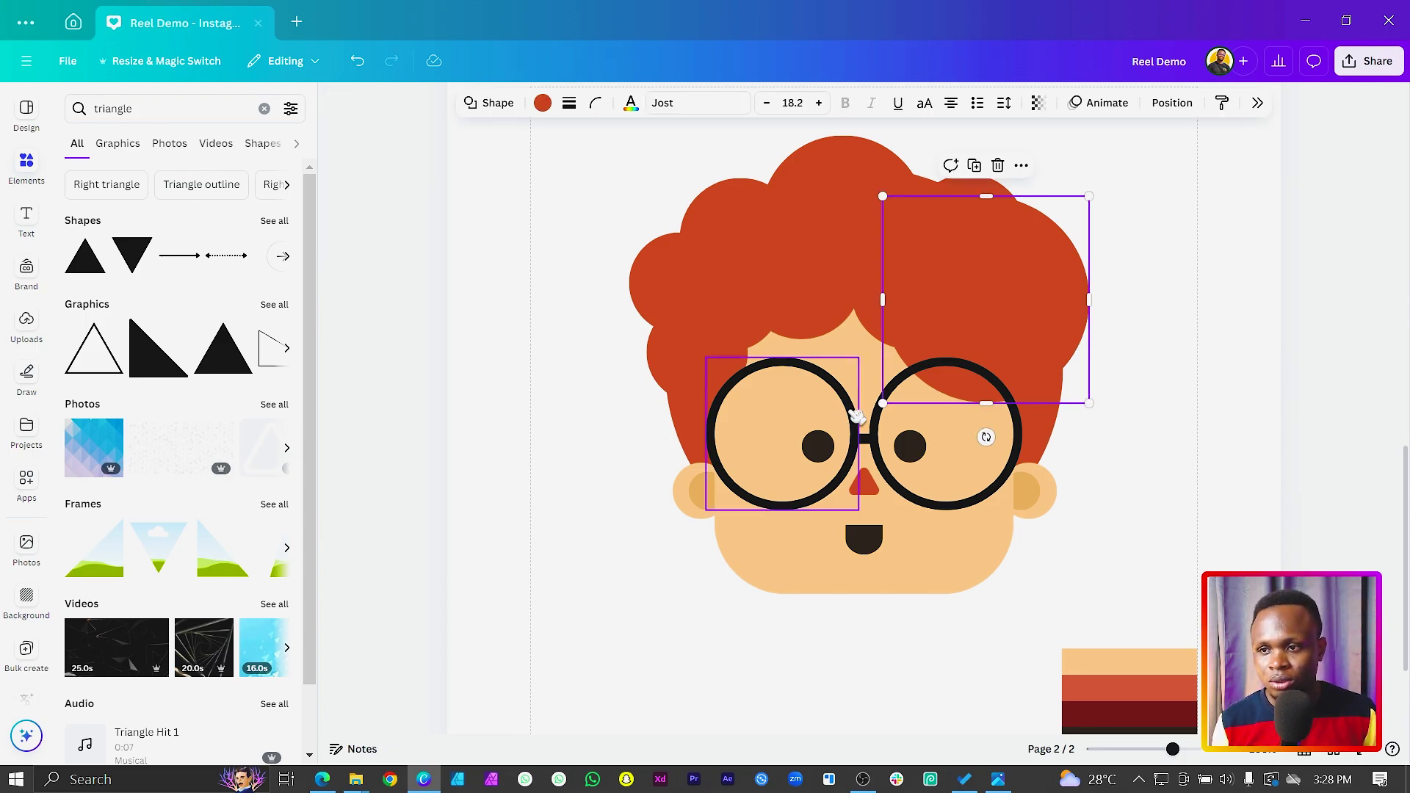
pyautogui.moveTo(882, 404); pyautogui.dragTo(895, 390)
pyautogui.moveTo(994, 318); pyautogui.dragTo(1013, 301)
pyautogui.click(891, 314)
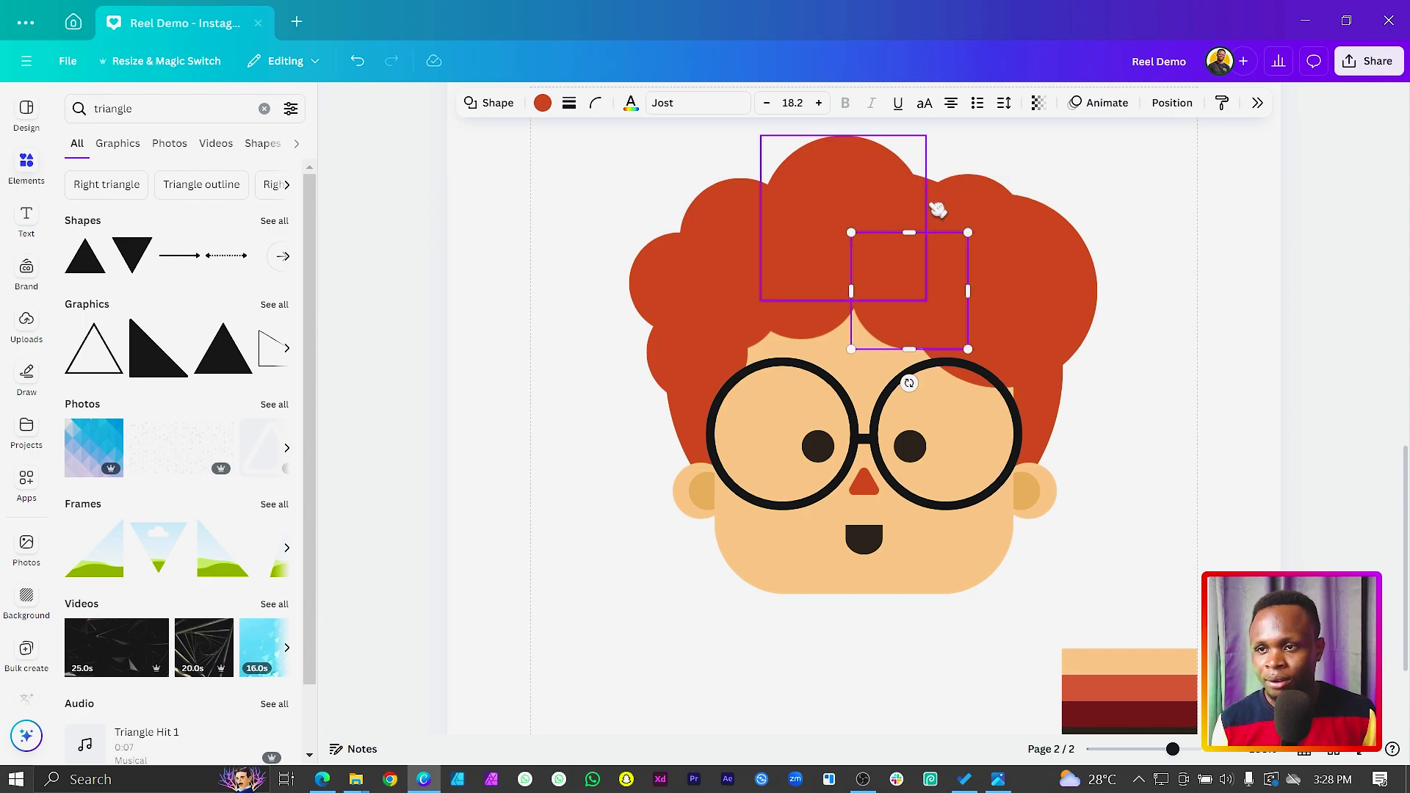
pyautogui.keyDown('shift'); pyautogui.click(964, 188); pyautogui.keyUp('shift')
pyautogui.keyDown('shift'); pyautogui.click(803, 308); pyautogui.keyUp('shift')
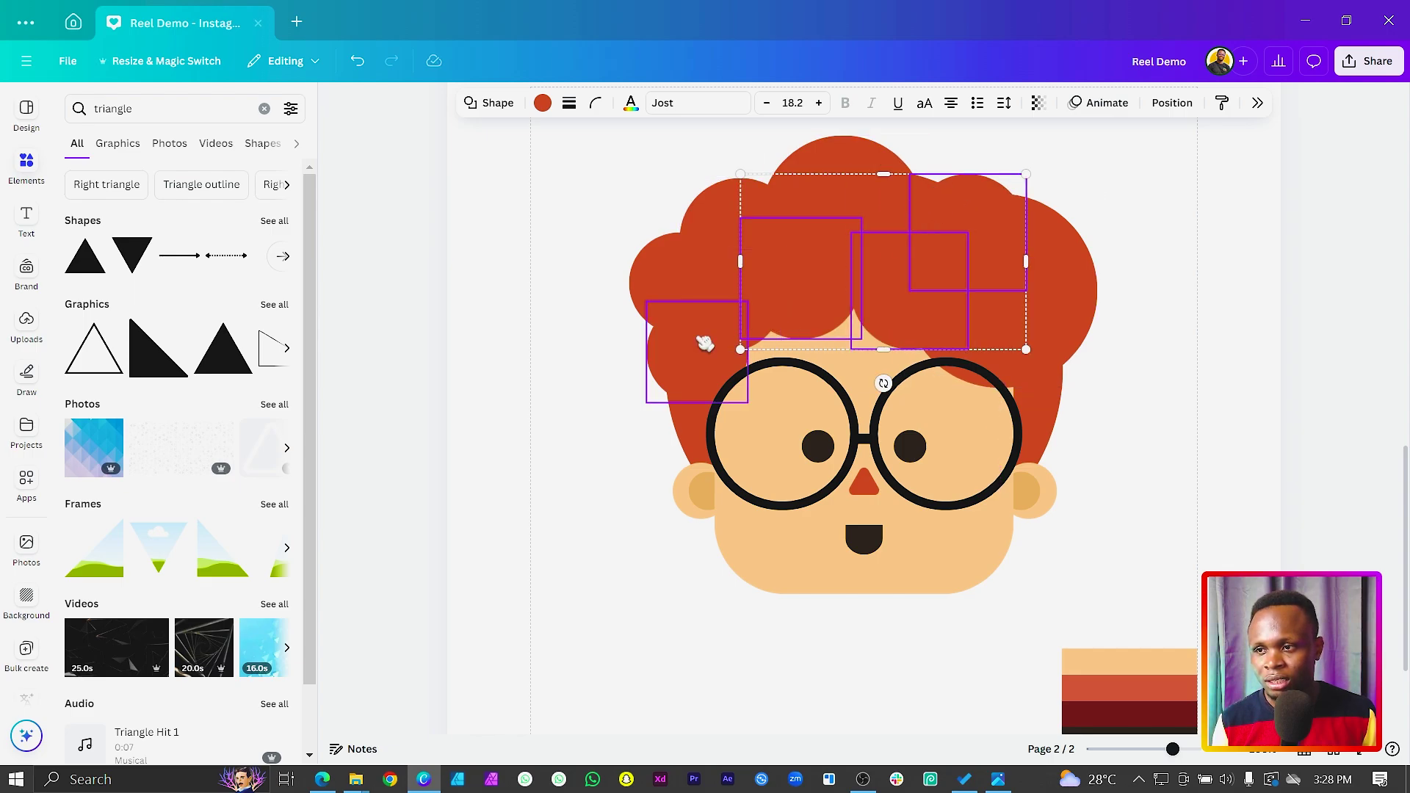
pyautogui.keyDown('shift'); pyautogui.click(691, 359); pyautogui.keyUp('shift')
pyautogui.keyDown('shift'); pyautogui.click(672, 295); pyautogui.keyUp('shift')
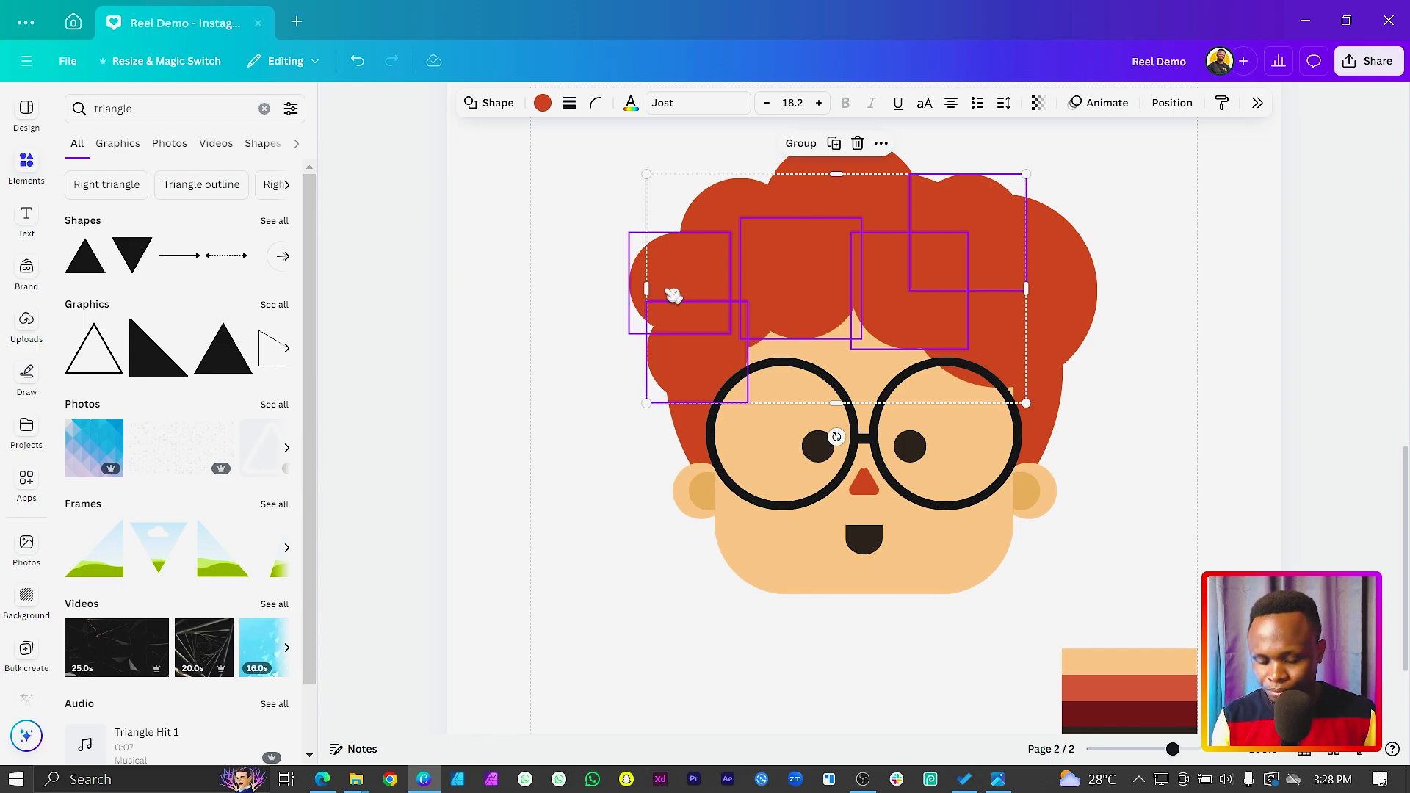
pyautogui.hotkey('ctrl', 'g')
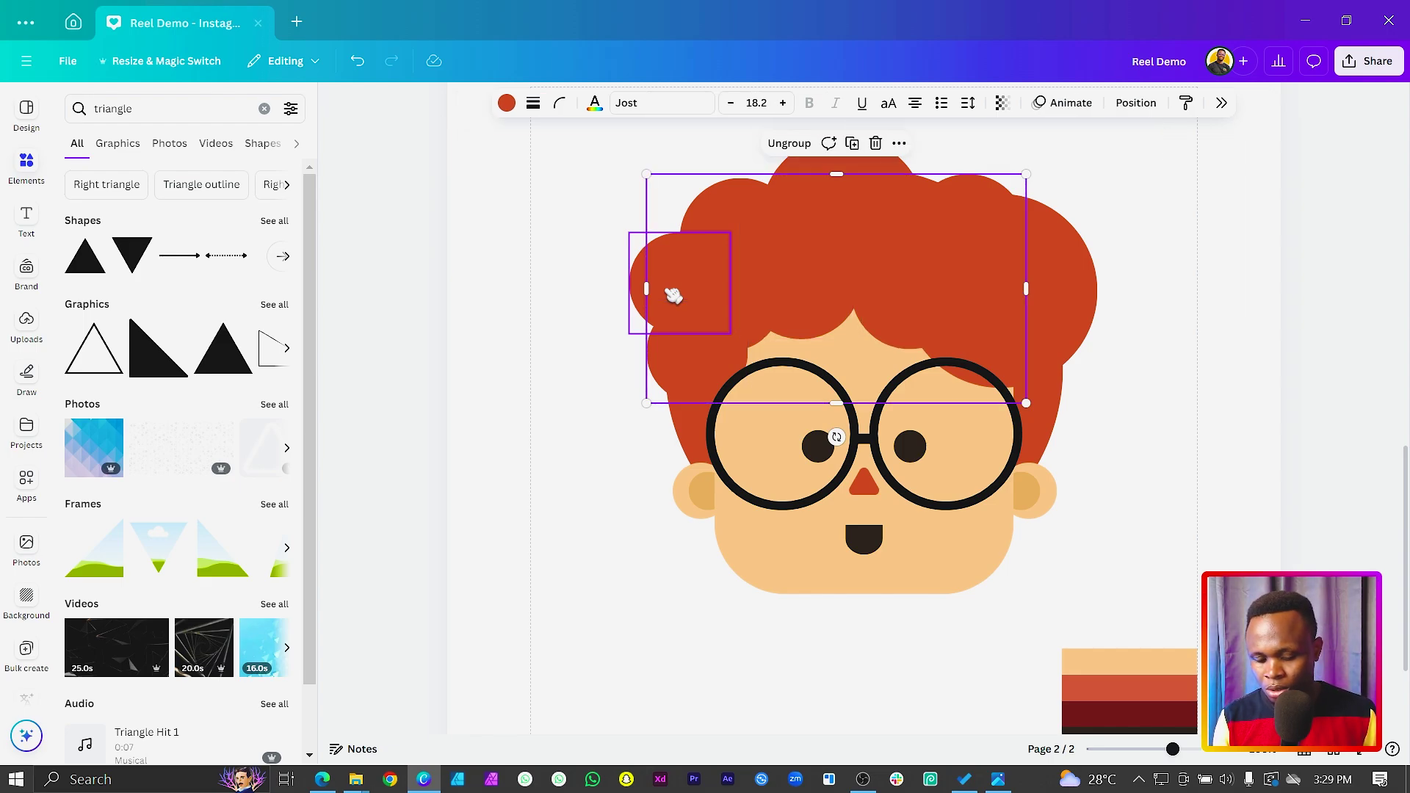
pyautogui.hotkey('ctrl', 'd')
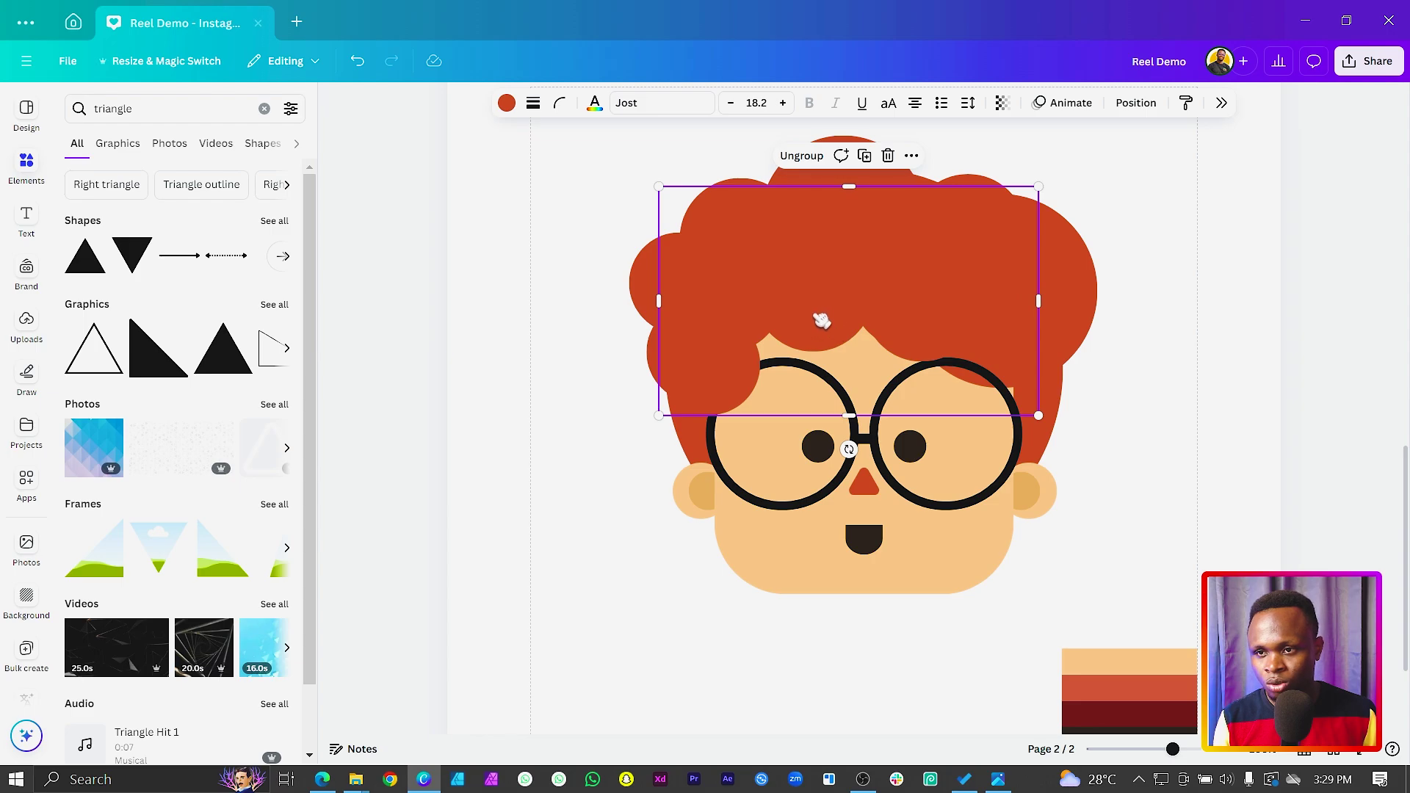
pyautogui.hotkey('ctrl', 'z')
pyautogui.hotkey('ctrl', 'z')
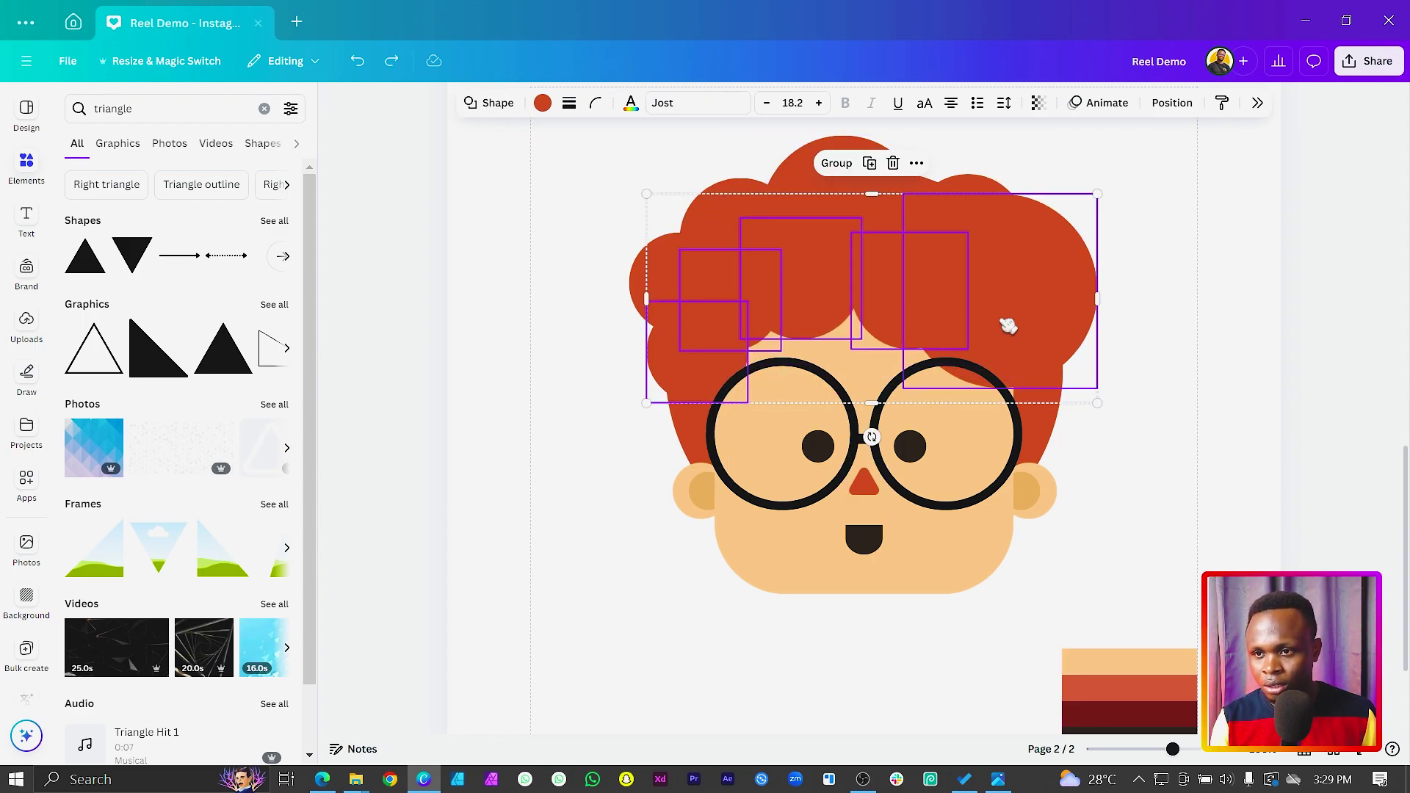
# Group the lower fringe curls, duplicate the group and recolour the copy a darker red-brown, about #AF4E3A.
pyautogui.hotkey('ctrl', 'g')
pyautogui.hotkey('ctrl', 'd')
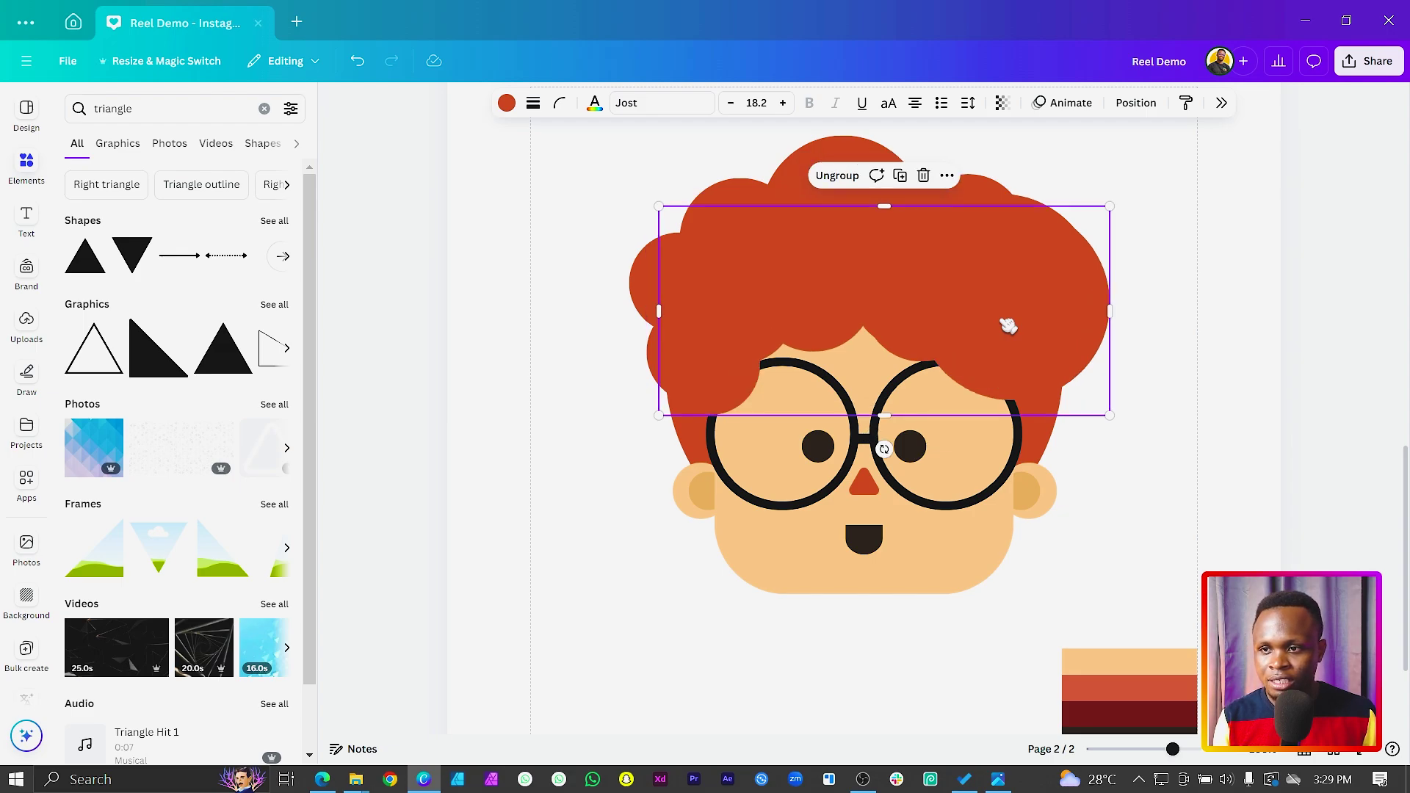
pyautogui.click(507, 102)
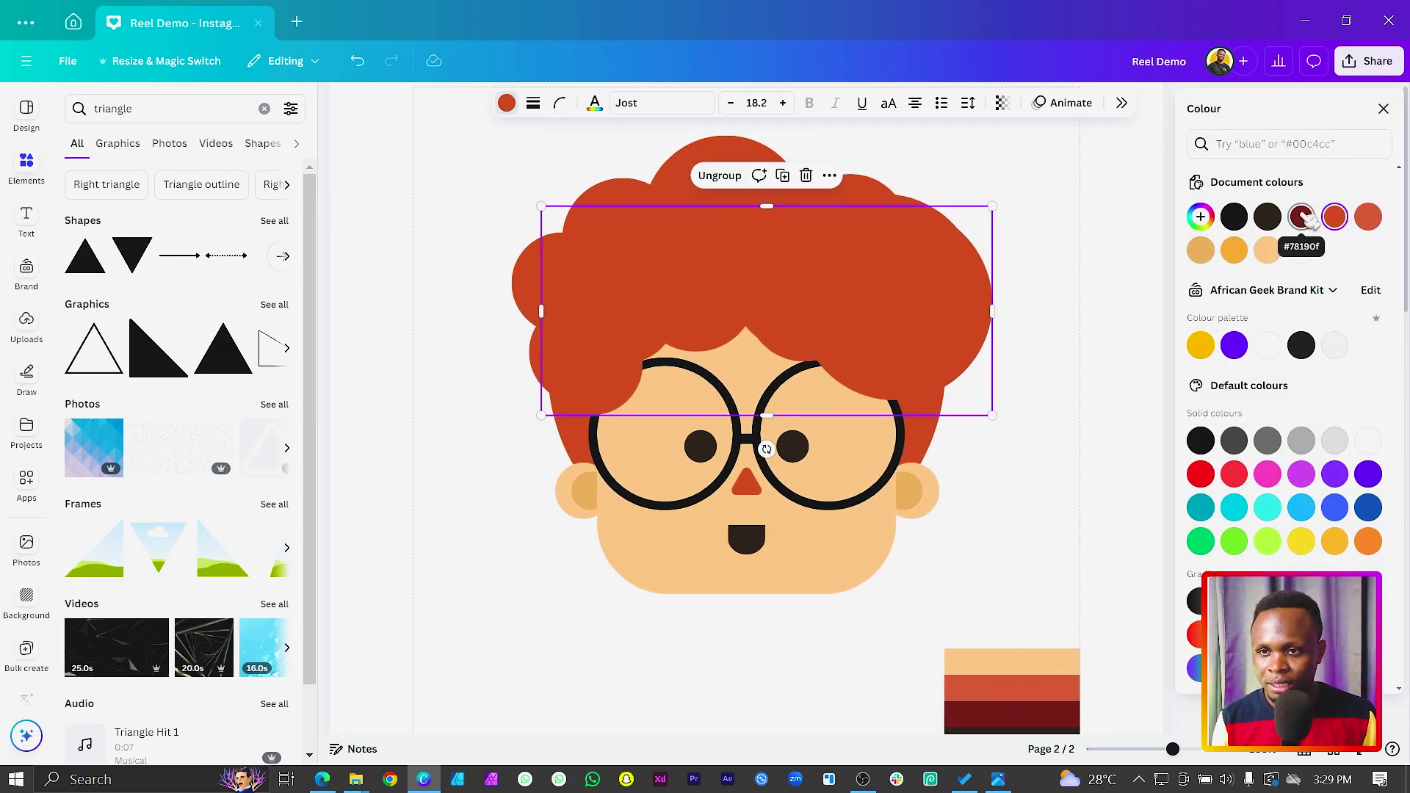
pyautogui.click(1200, 216)
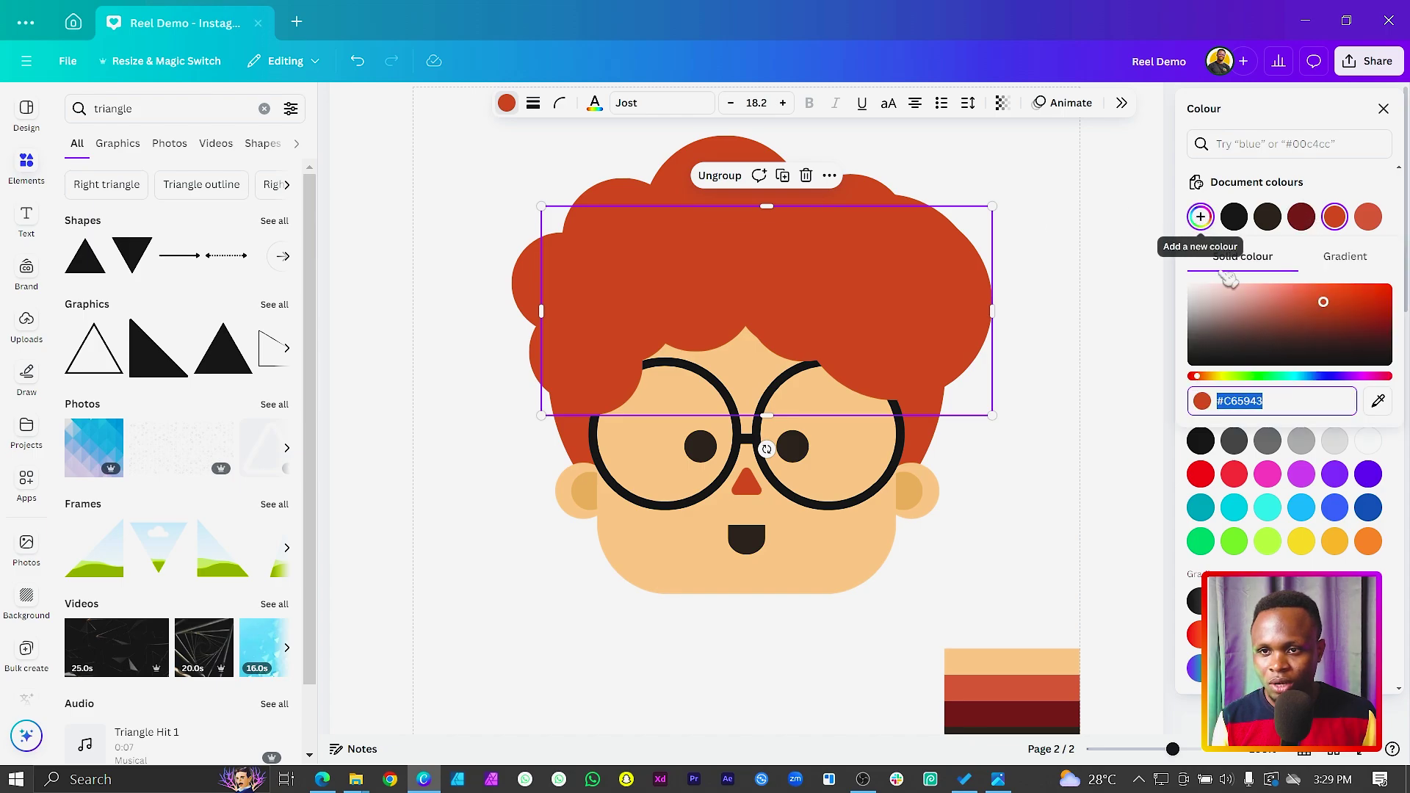
pyautogui.click(1323, 307)
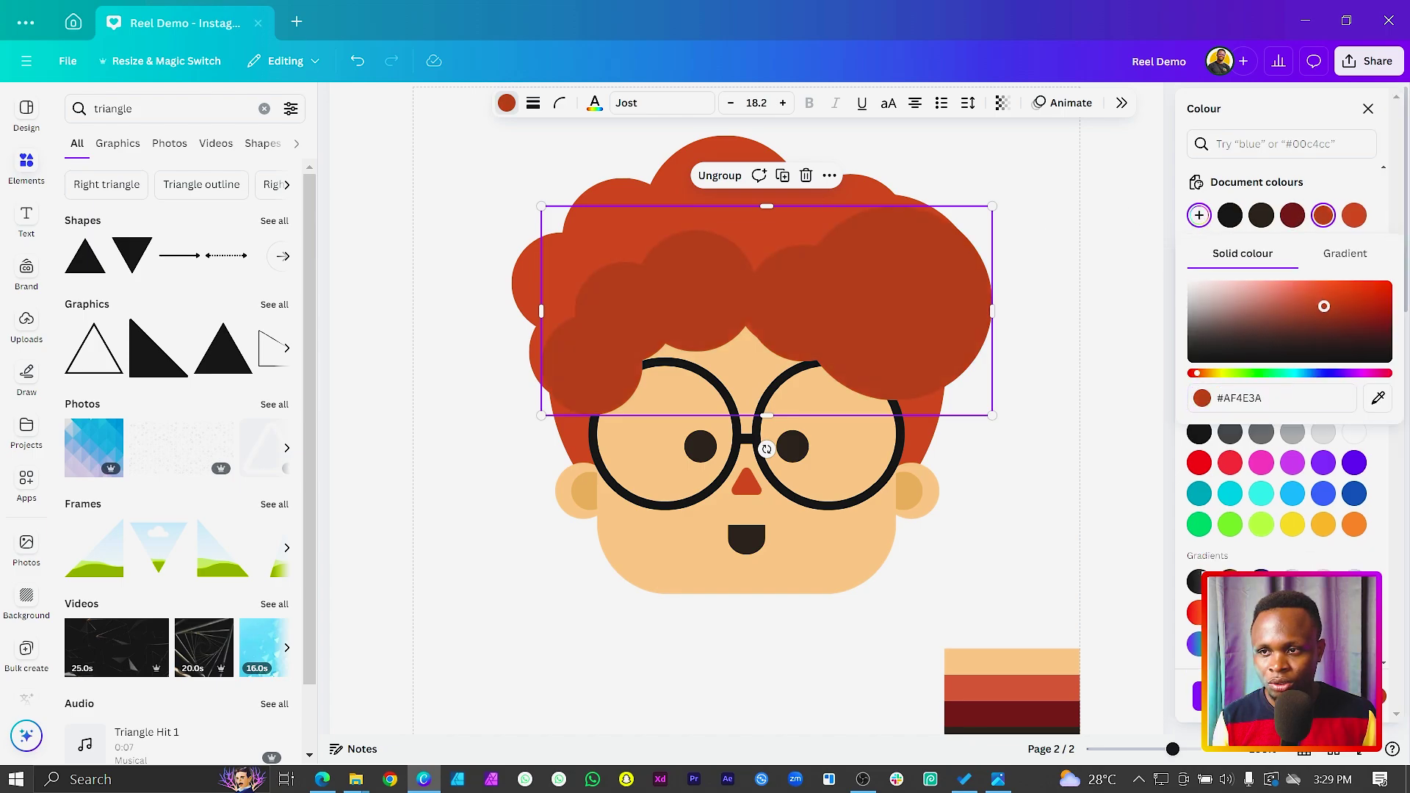
# Send the darker hair copy behind the original curls and offset it slightly down and left as a shadow edge along the fringe.
pyautogui.click(901, 334)
pyautogui.moveTo(900, 334); pyautogui.dragTo(897, 334)
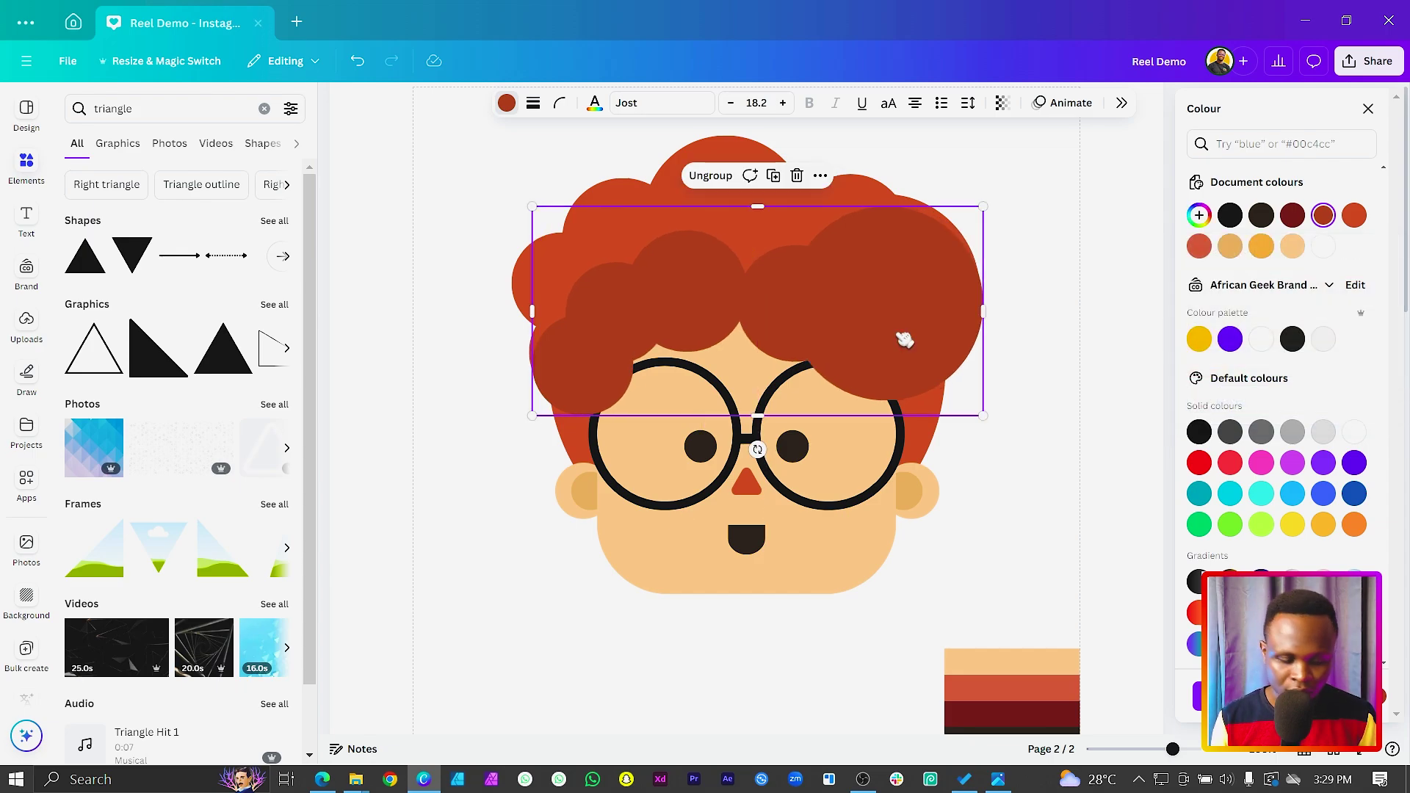
pyautogui.hotkey('ctrl', '[')
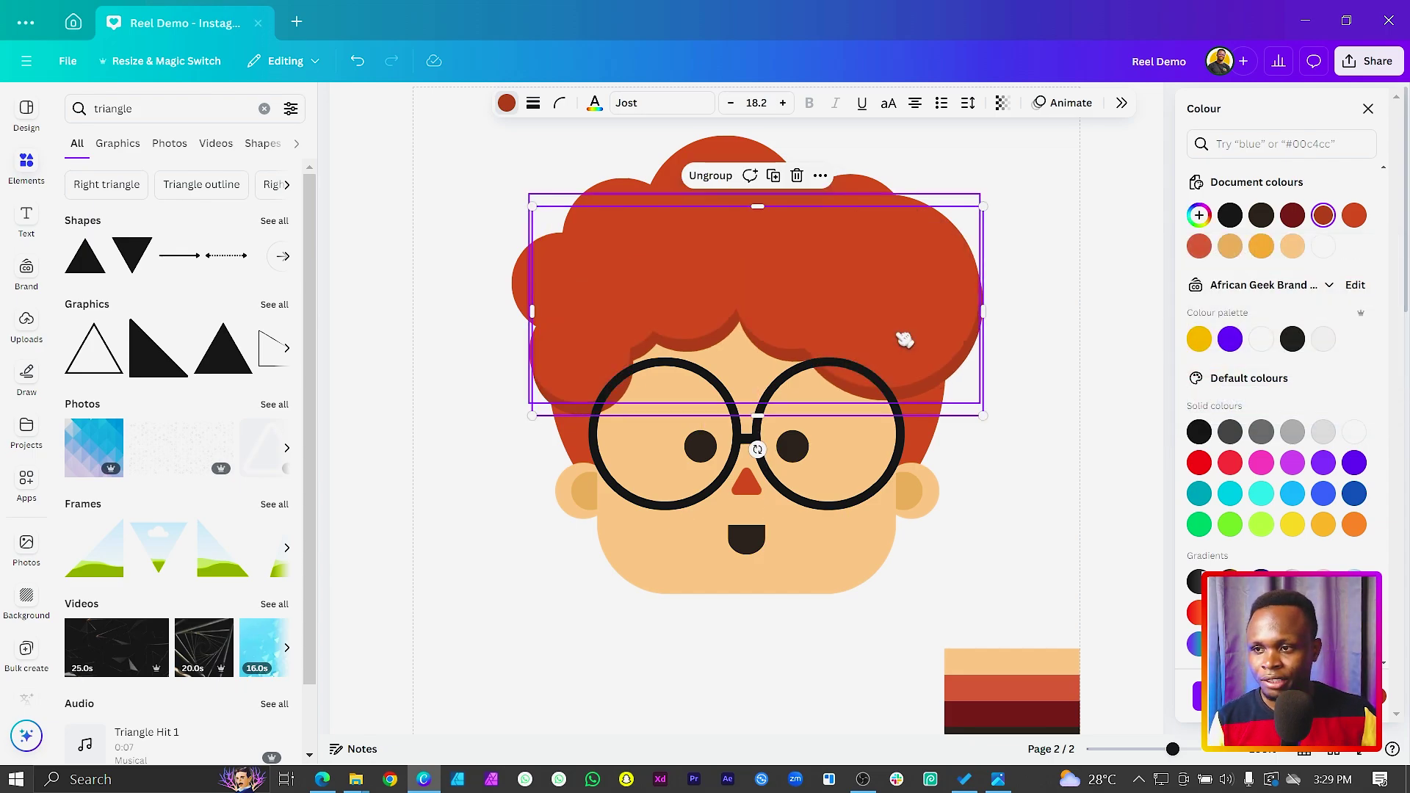
pyautogui.moveTo(865, 233); pyautogui.dragTo(854, 235)
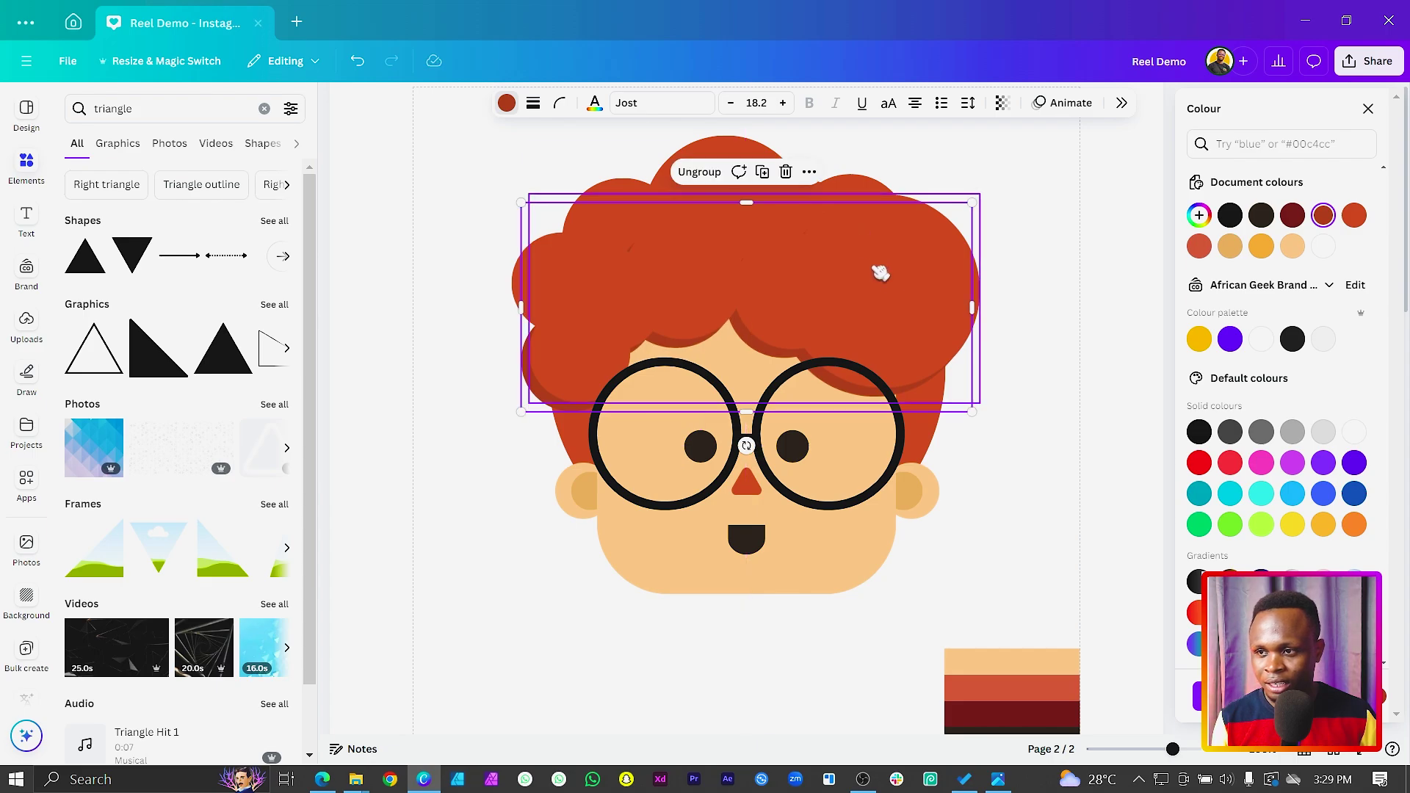
pyautogui.click(1084, 383)
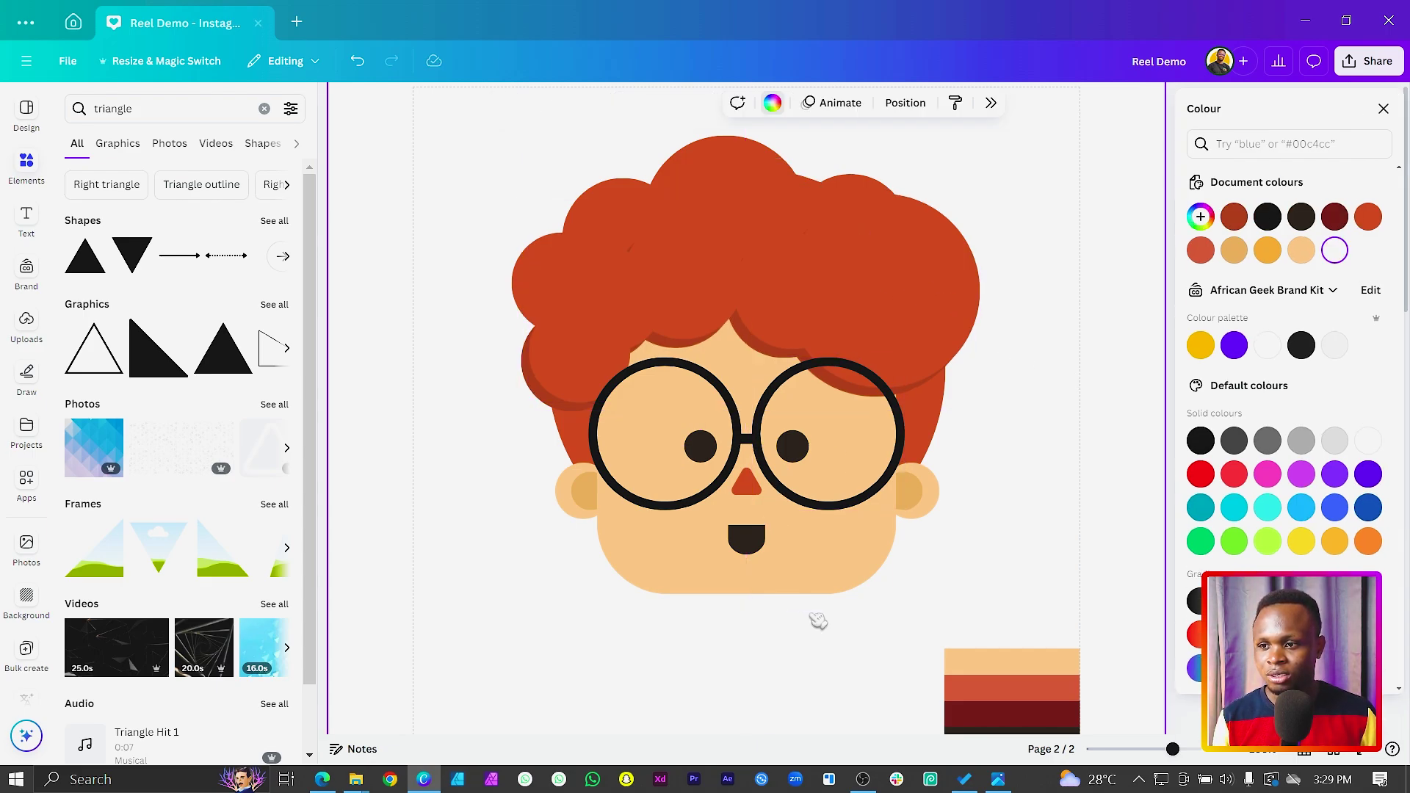
# Duplicate the face shape, place the copy slightly lower than the original and recolour it a darker tan, about #DFB37C.
pyautogui.click(840, 583)
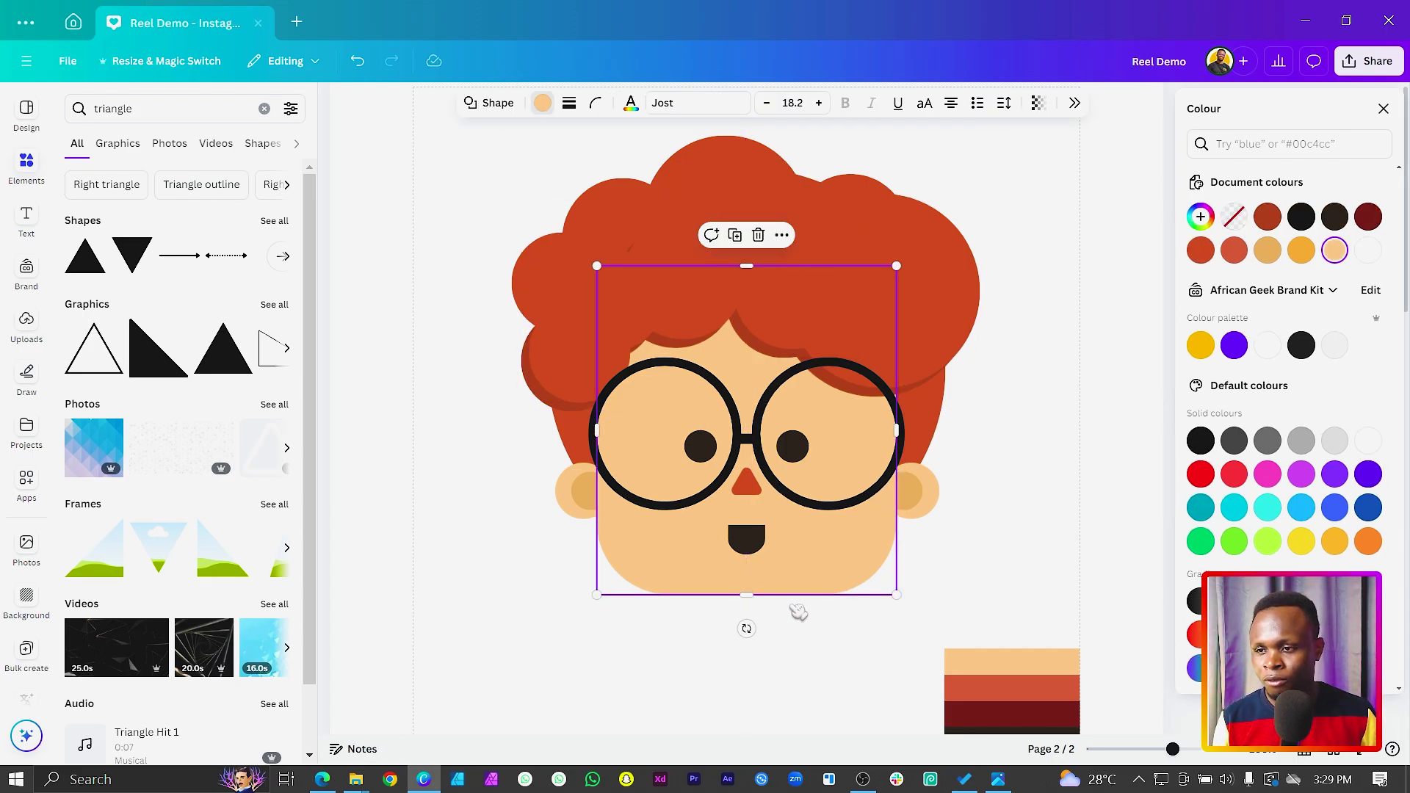
pyautogui.hotkey('ctrl', 'd')
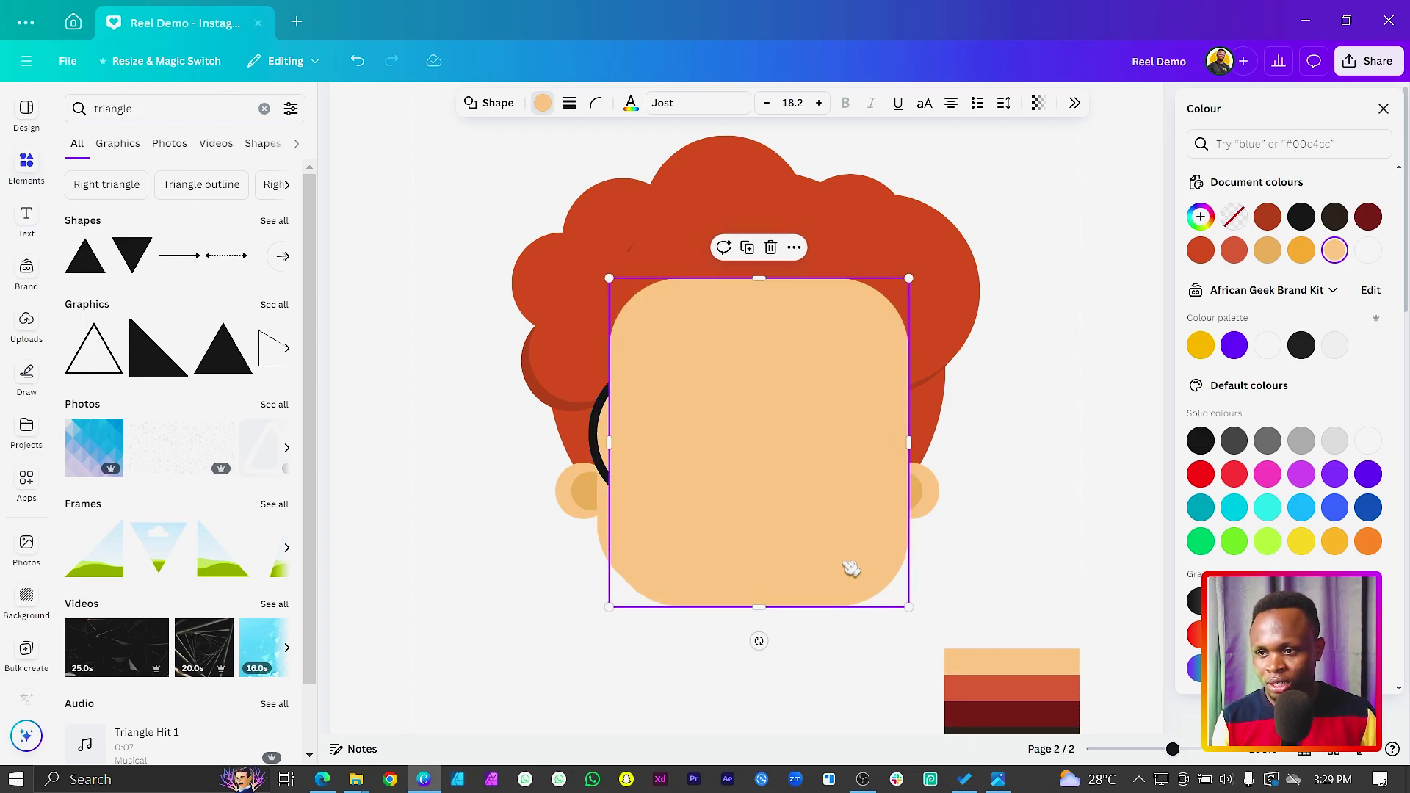
pyautogui.moveTo(851, 568); pyautogui.dragTo(838, 559)
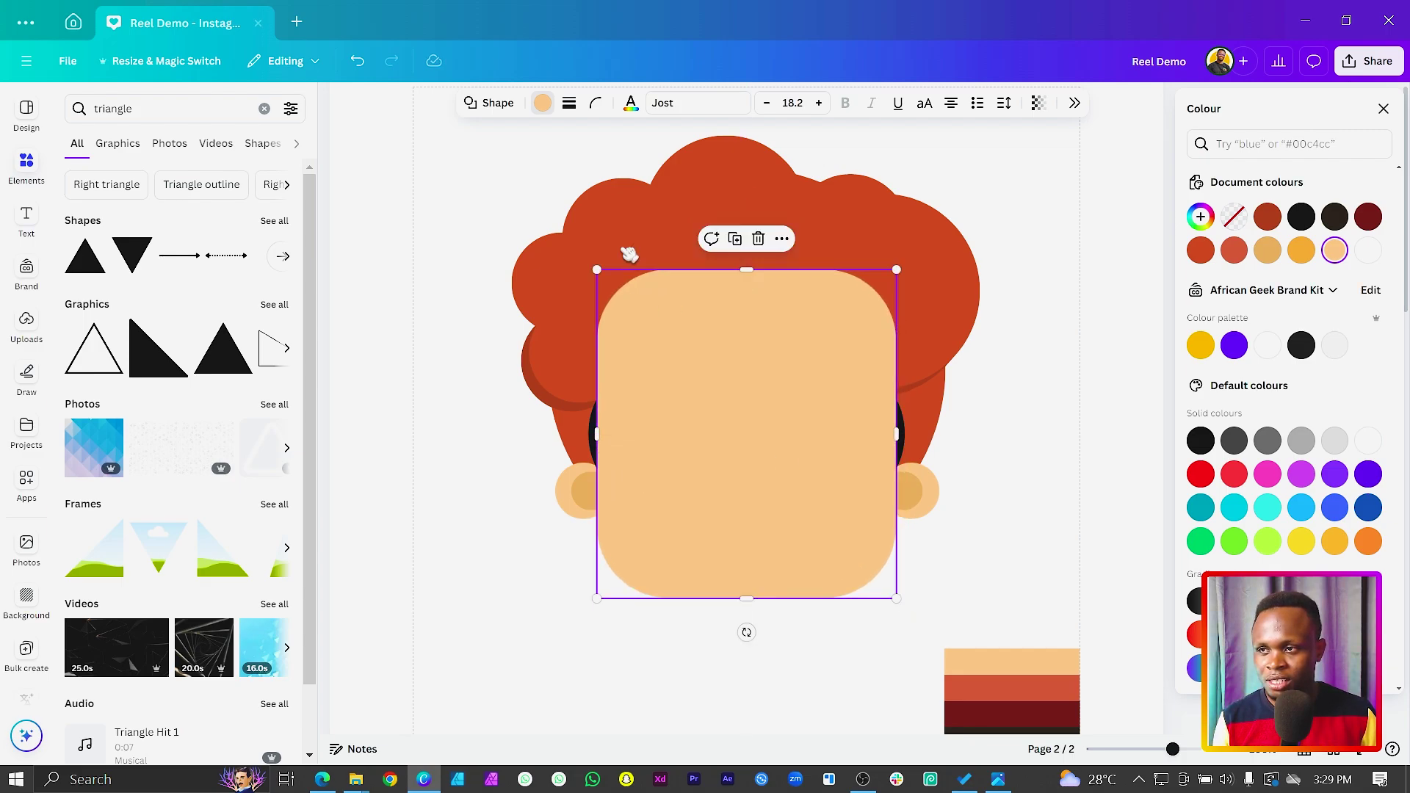
pyautogui.click(1204, 220)
pyautogui.click(1279, 291)
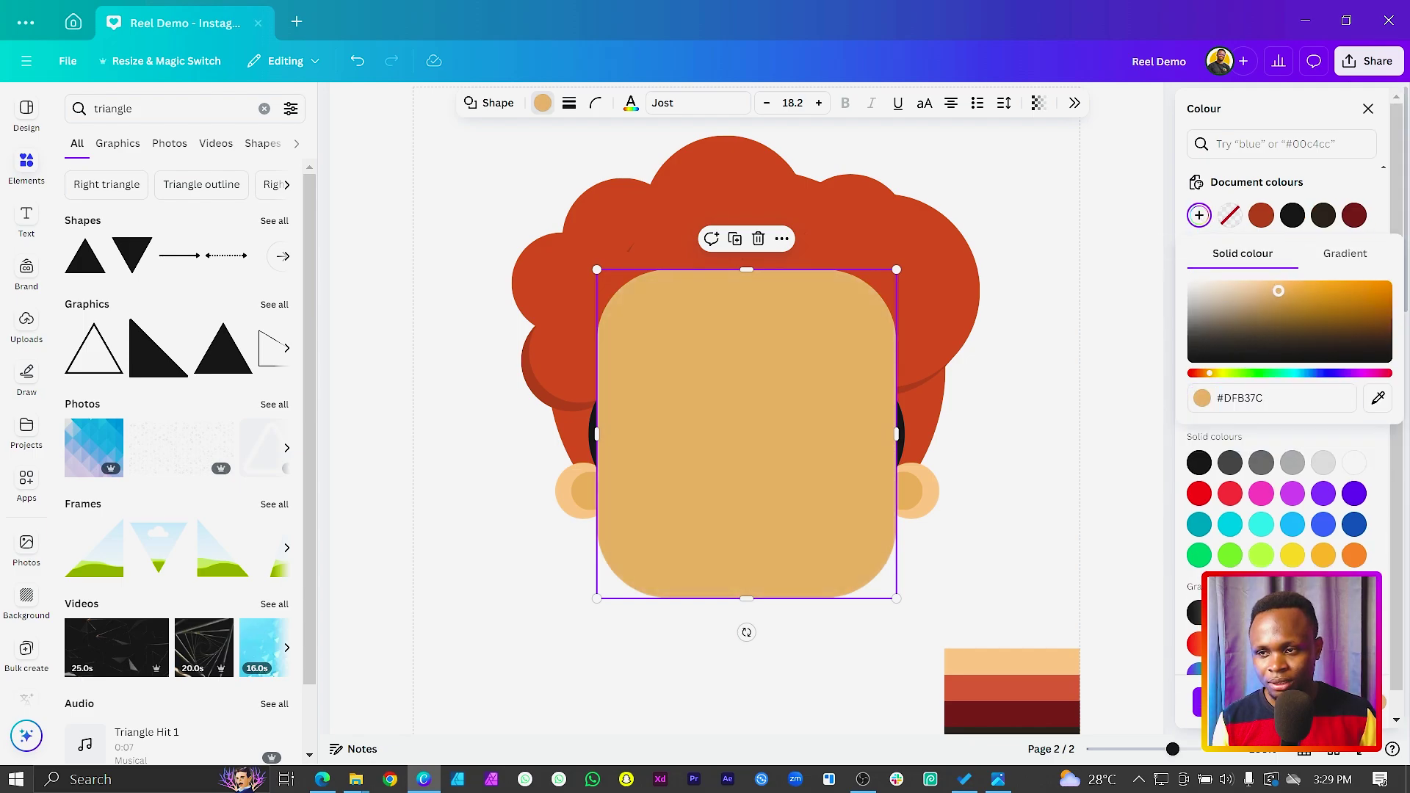
pyautogui.click(619, 673)
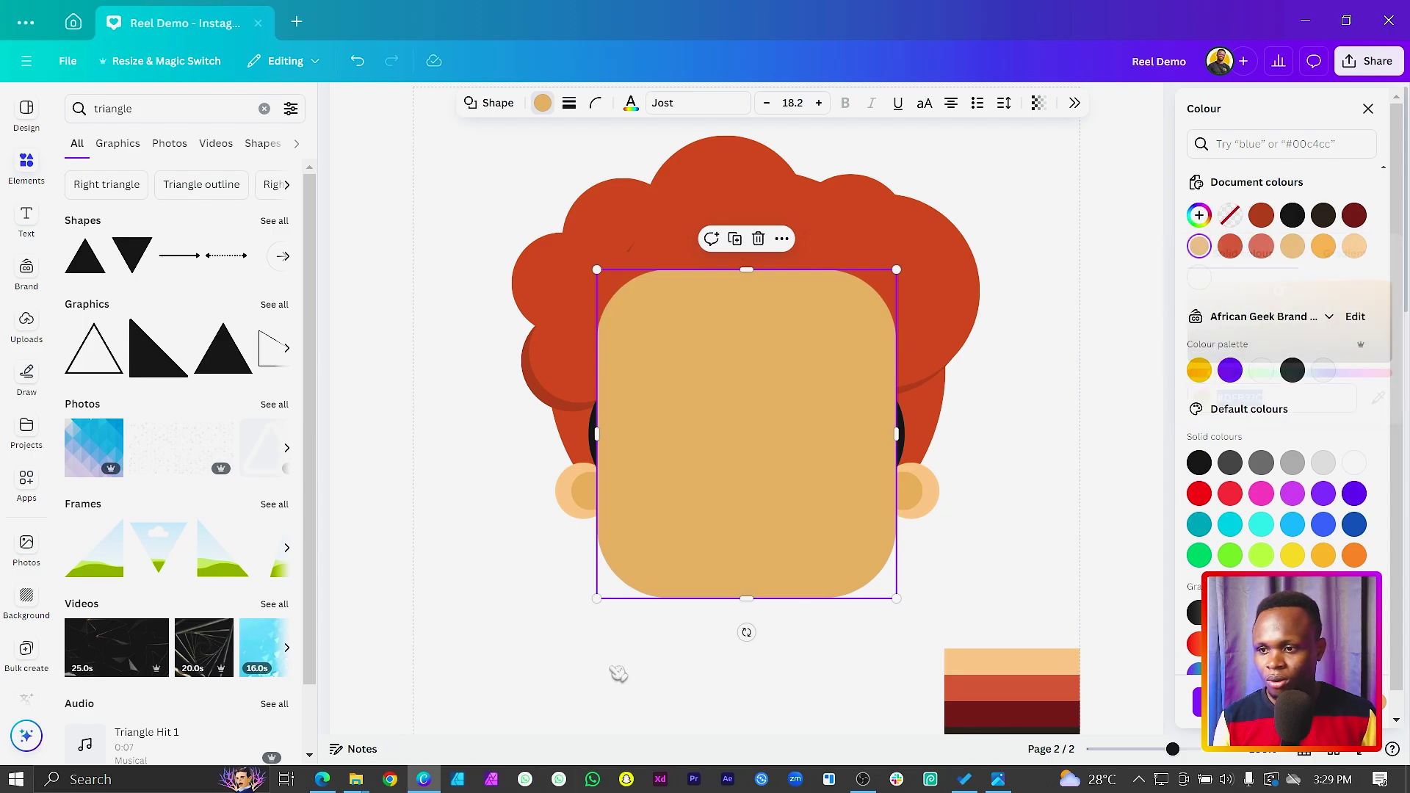
# Send the darker face copy behind the original face and shift it slightly left to form a shadow along the jaw.
pyautogui.hotkey('ctrl', '[')
pyautogui.hotkey('ctrl', '[')
pyautogui.hotkey('ctrl', '[')
pyautogui.hotkey('ctrl', '[')
pyautogui.hotkey('ctrl', '[')
pyautogui.hotkey('ctrl', '[')
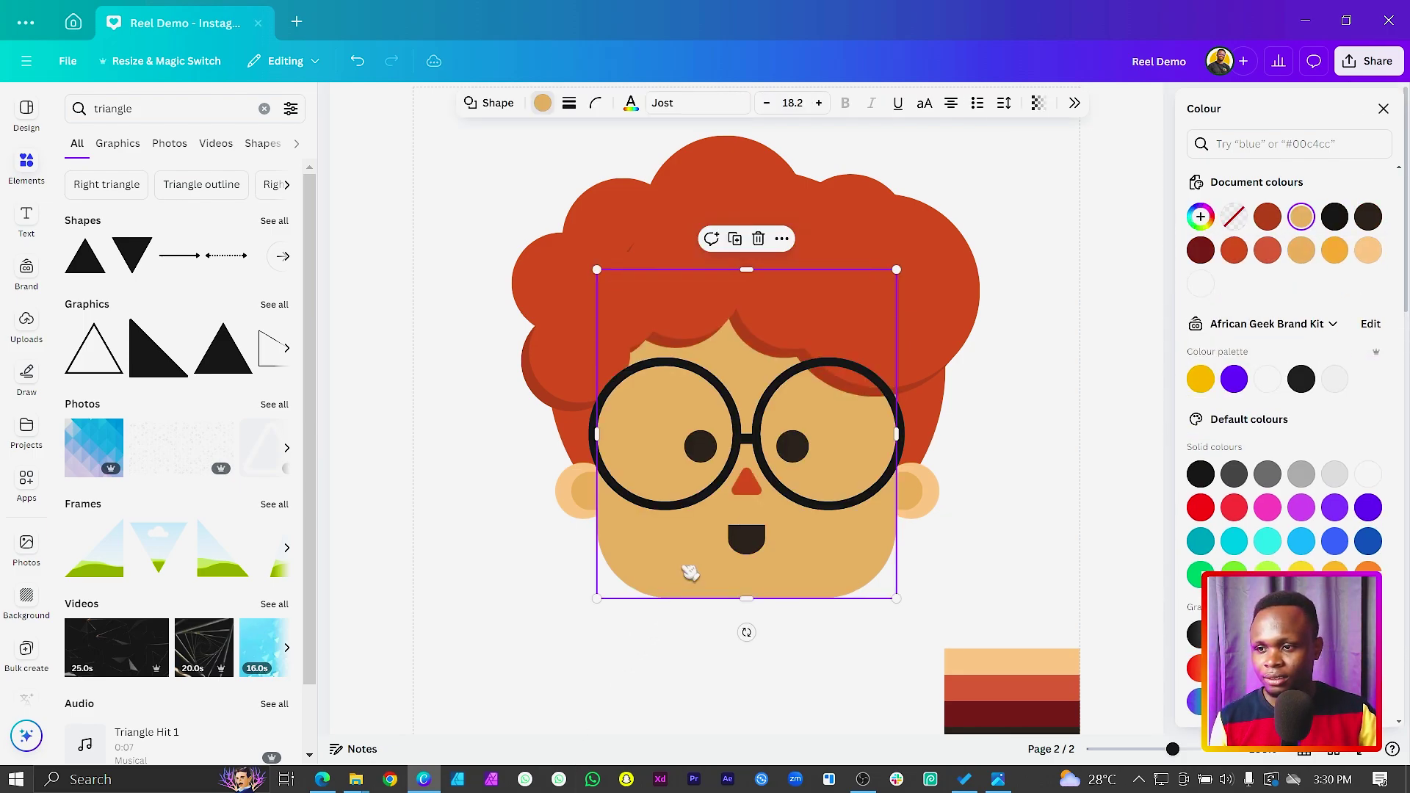
pyautogui.hotkey('ctrl', '[')
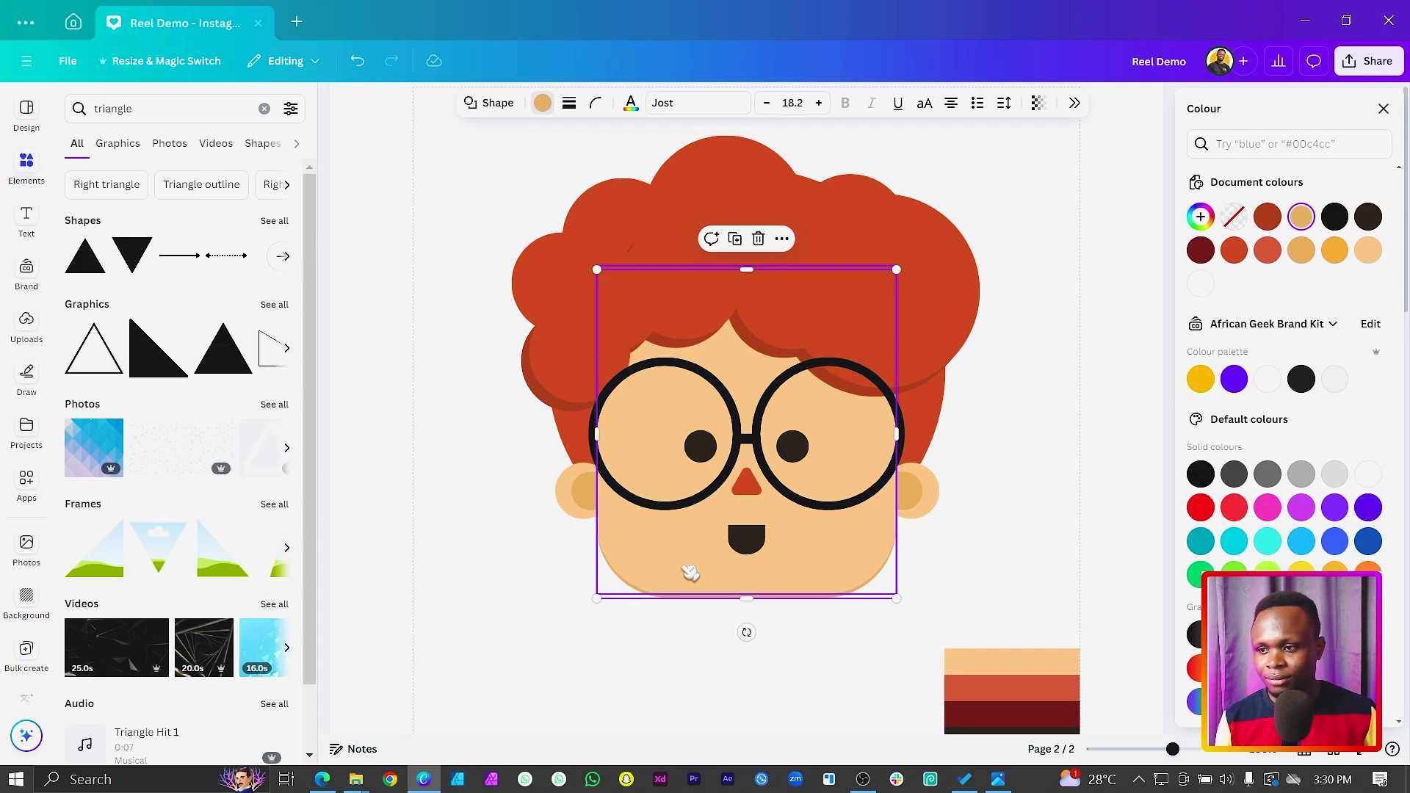
pyautogui.moveTo(691, 572); pyautogui.dragTo(684, 572)
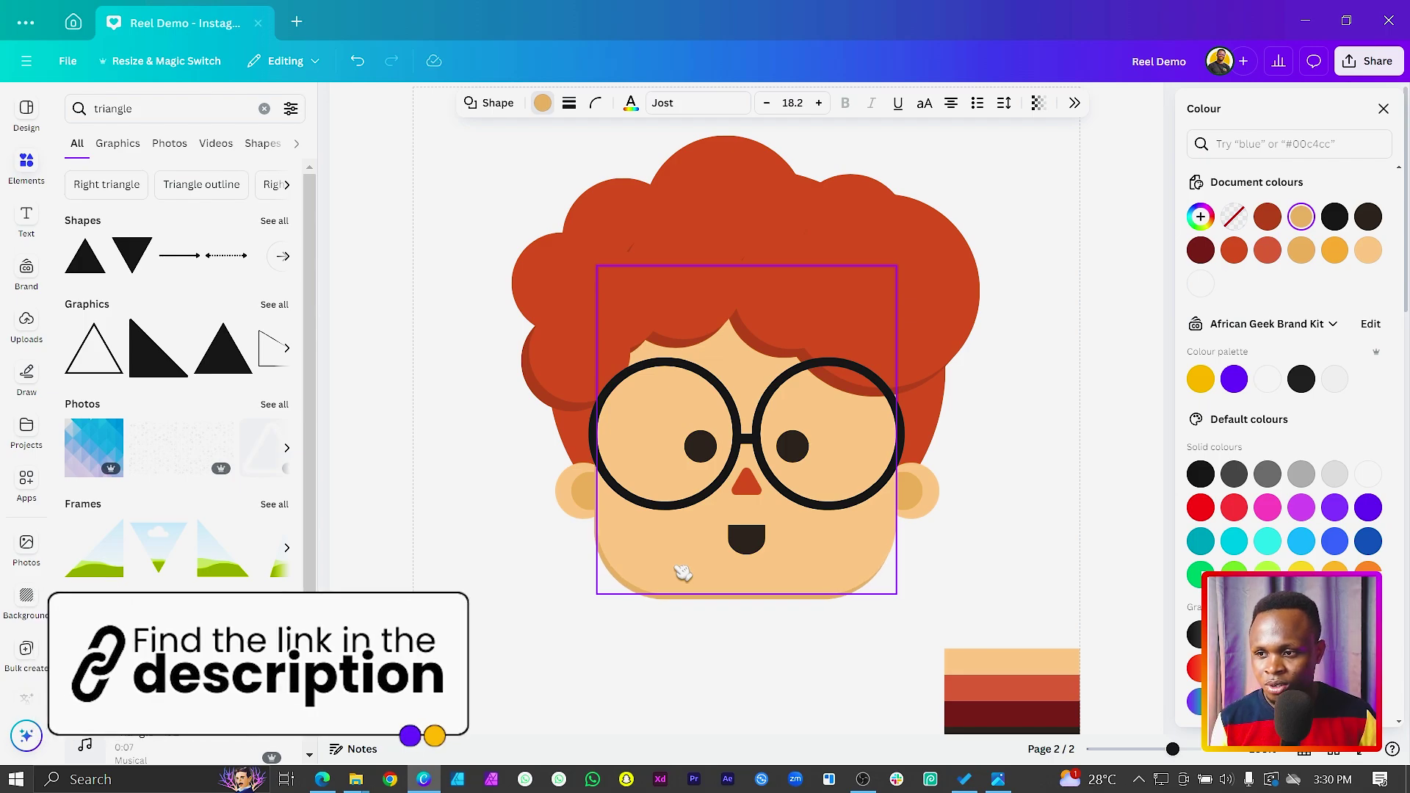
pyautogui.click(675, 690)
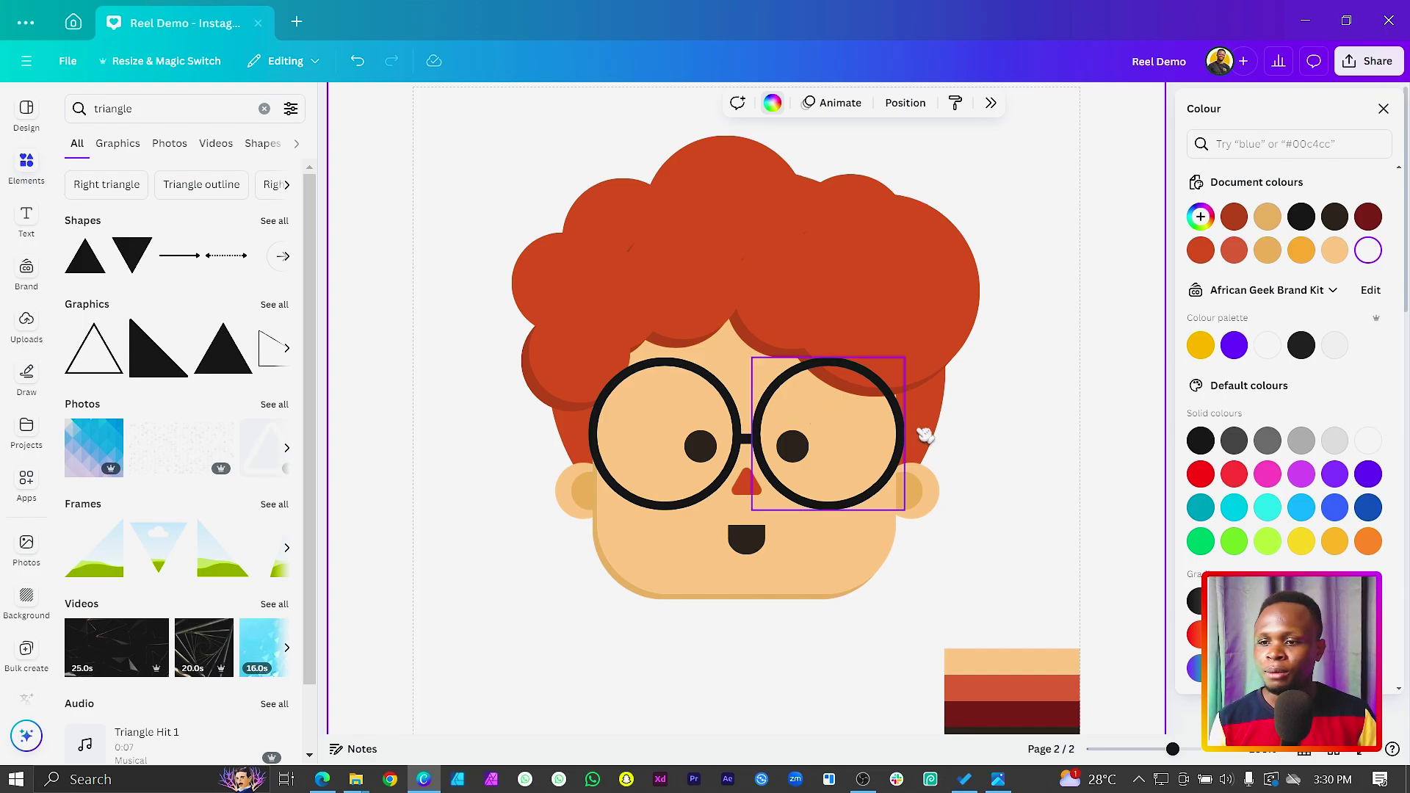
pyautogui.keyDown('ctrl'); pyautogui.scroll(-2, 994, 538); pyautogui.keyUp('ctrl')
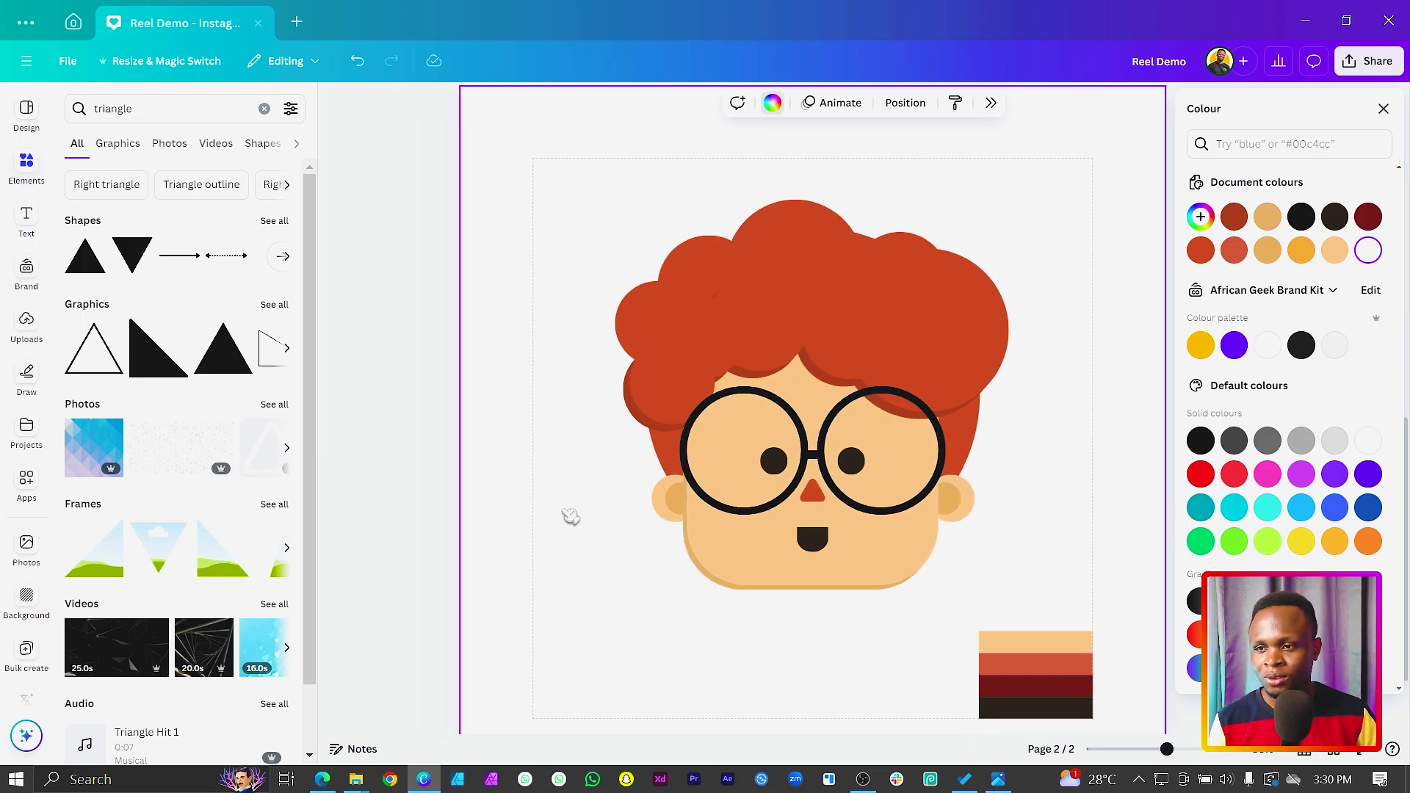